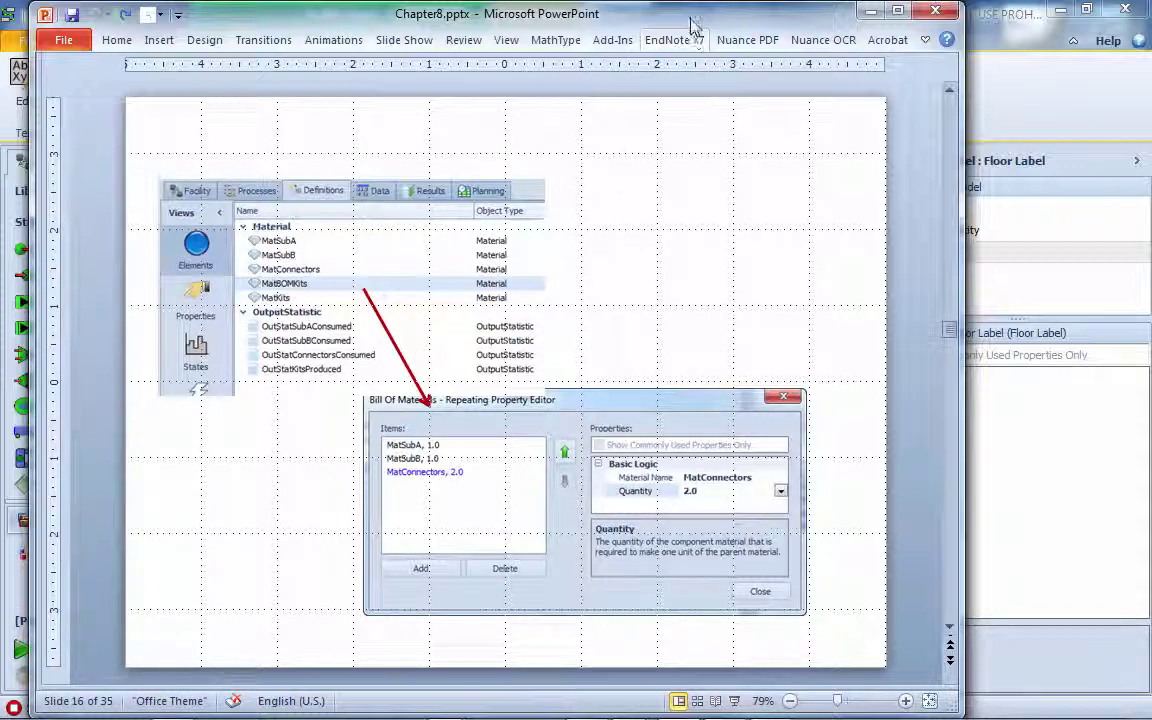
Move the PowerPoint bill-of-materials window aside and switch back to the Simio kitting model.
{"action": "left_click_drag", "start_coordinate": [630, 22], "coordinate": [558, 22]}
{"action": "key", "text": "alt+Tab"}
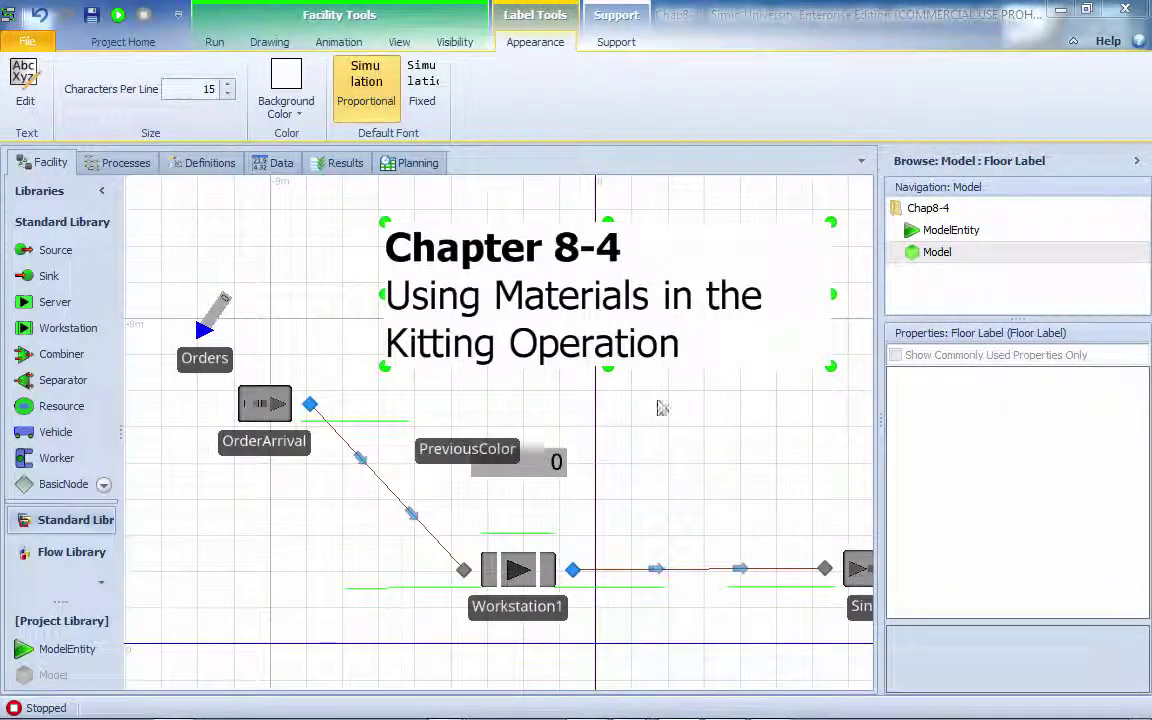
In Definitions, add a Material element and name it SubA.
{"action": "left_click", "coordinate": [677, 458]}
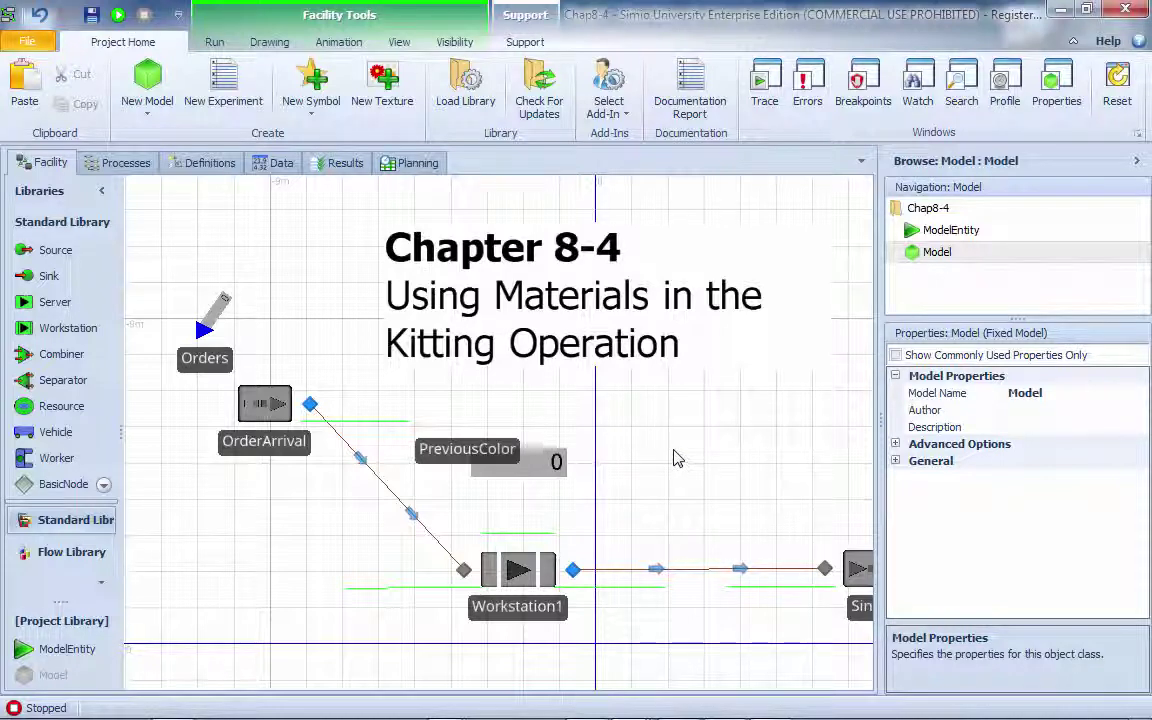
{"action": "left_click", "coordinate": [202, 164]}
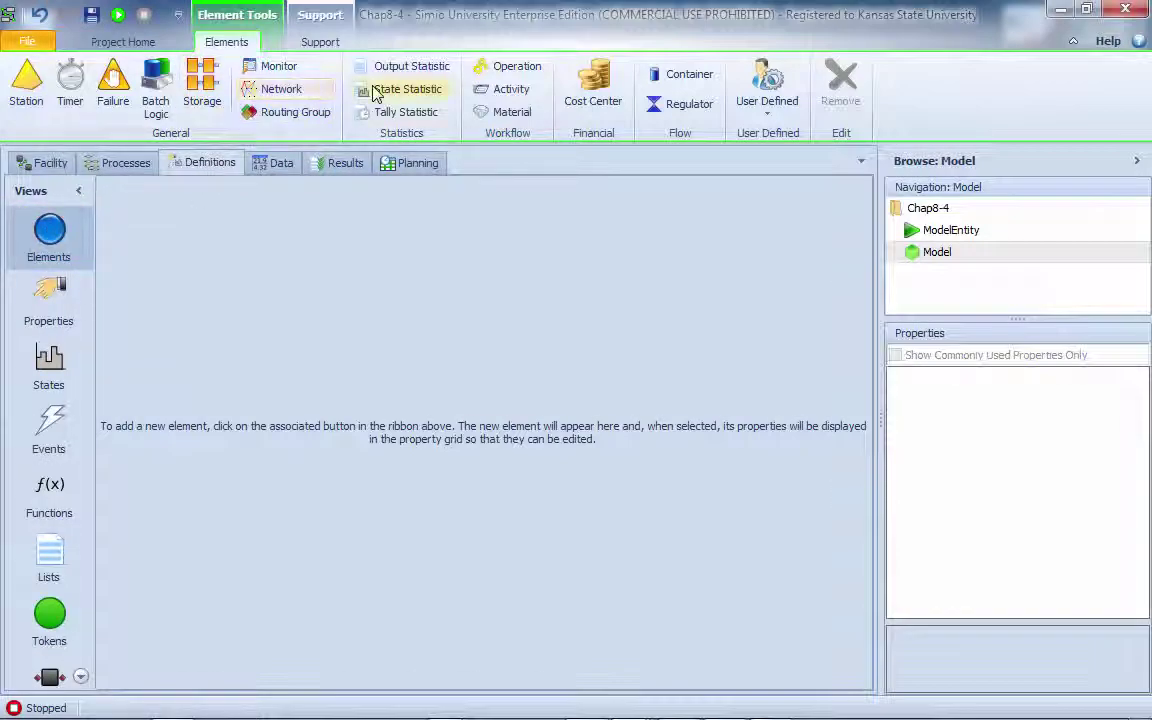
{"action": "left_click", "coordinate": [507, 112]}
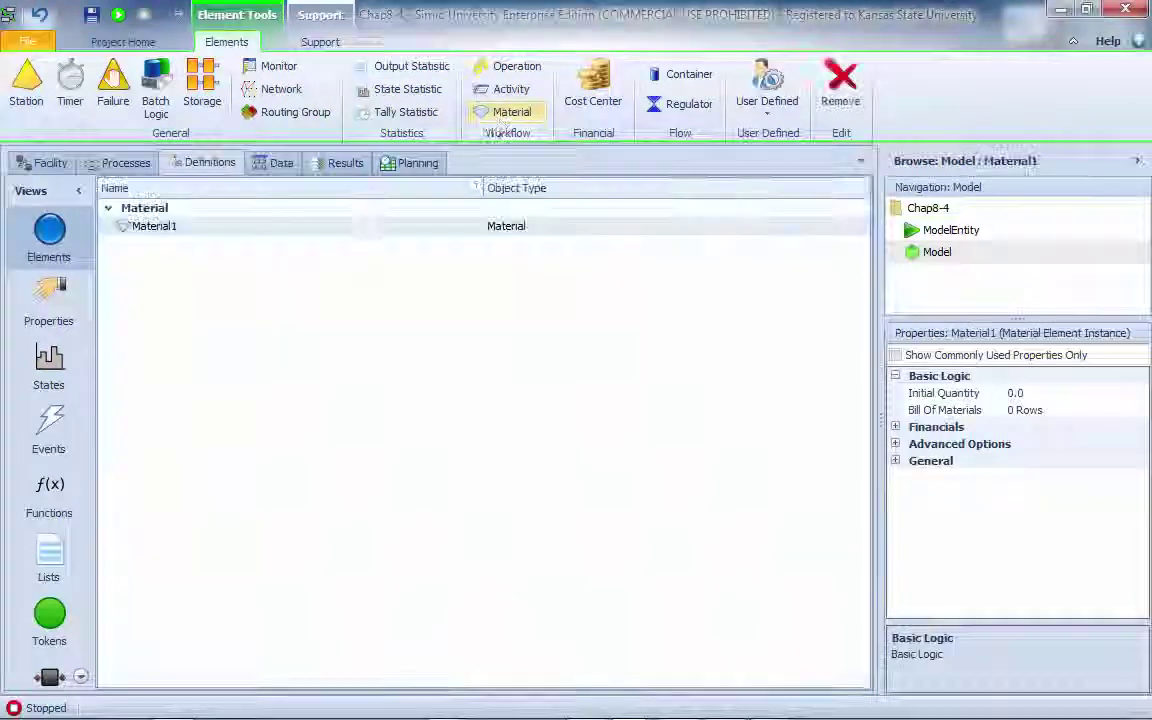
{"action": "left_click", "coordinate": [188, 230]}
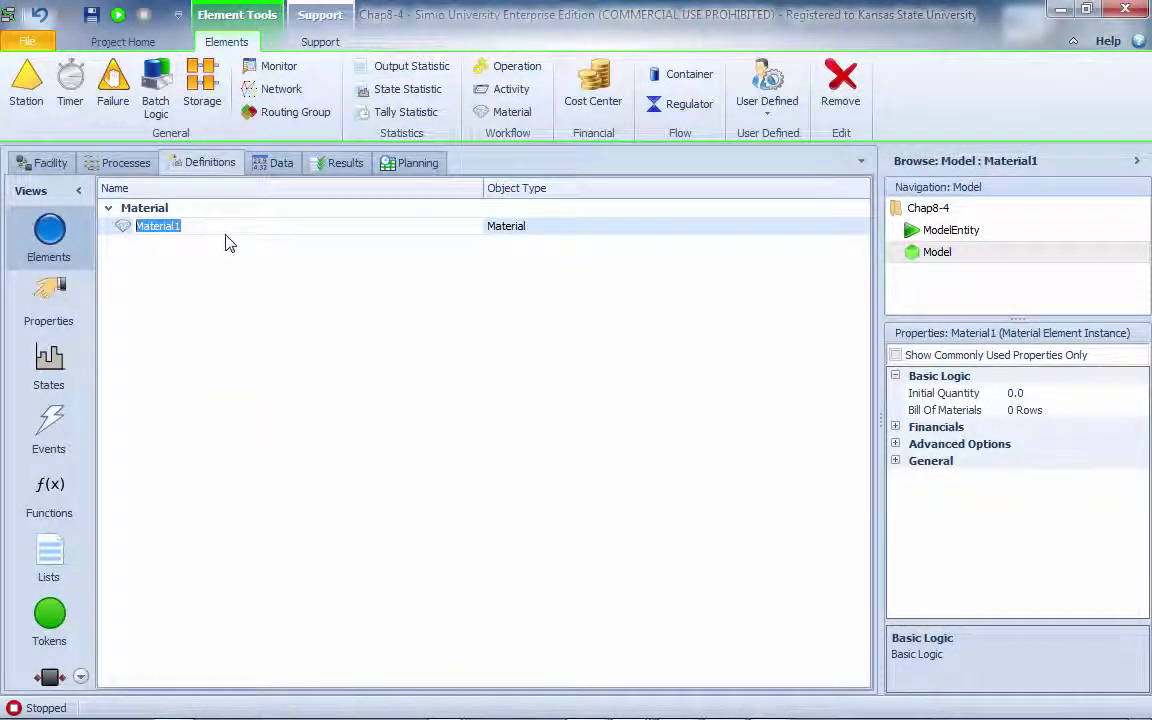
{"action": "type", "text": "f"}
{"action": "key", "text": "BackSpace"}
{"action": "type", "text": "SubA"}
{"action": "key", "text": "Return"}
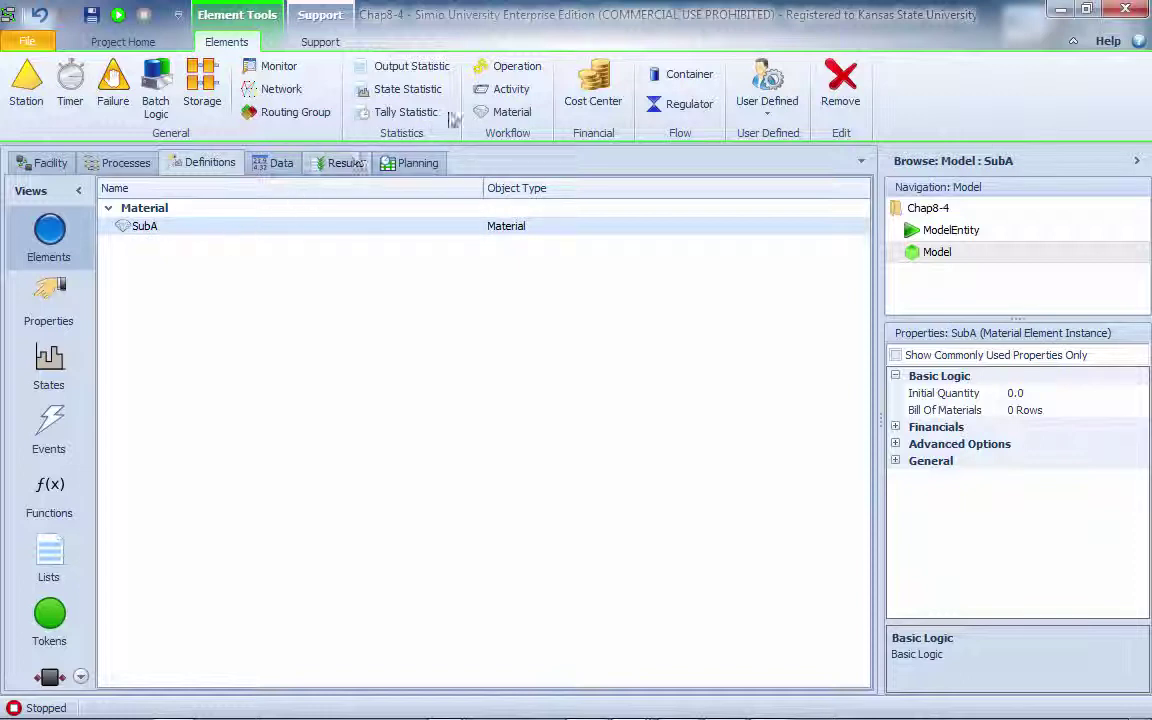
Add a second material named SubB and narrow the element list's Name column.
{"action": "left_click", "coordinate": [502, 115]}
{"action": "left_click", "coordinate": [190, 244]}
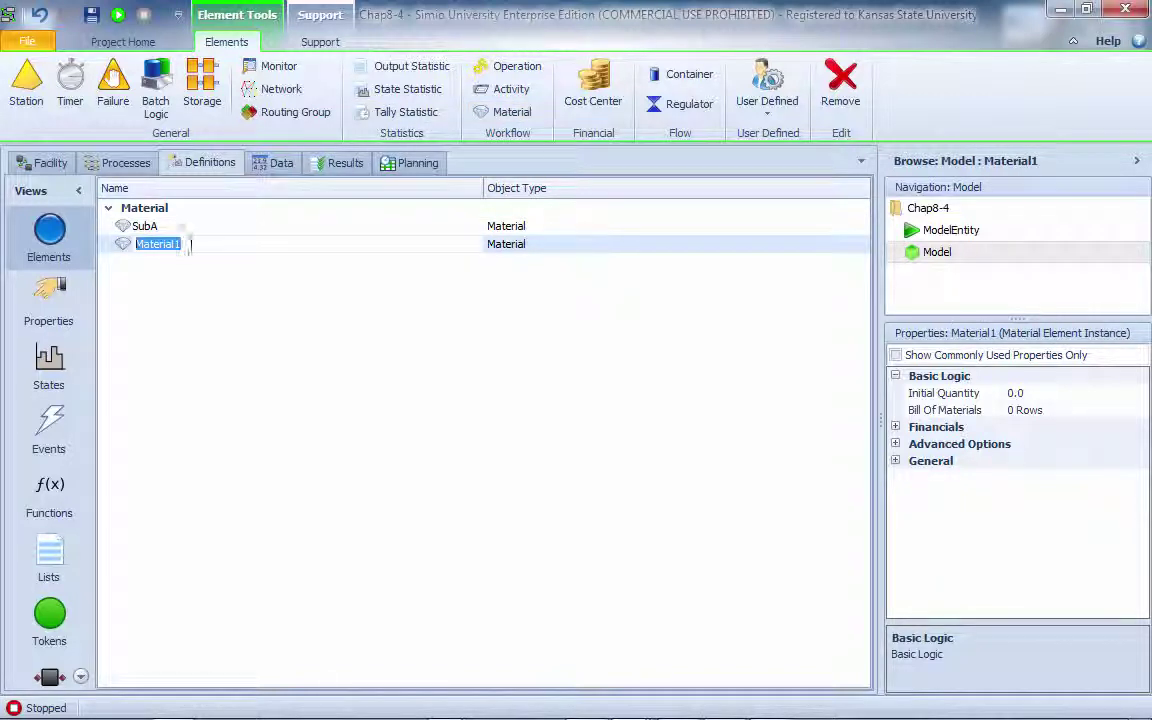
{"action": "type", "text": "Sub"}
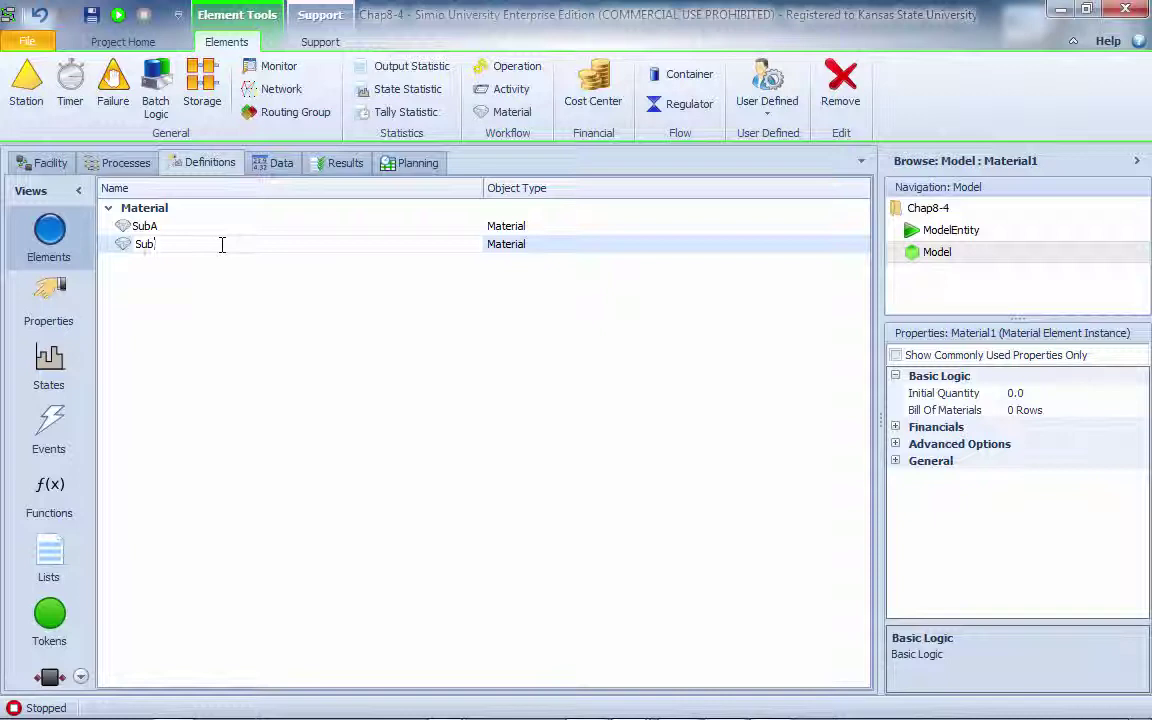
{"action": "type", "text": "B"}
{"action": "key", "text": "Return"}
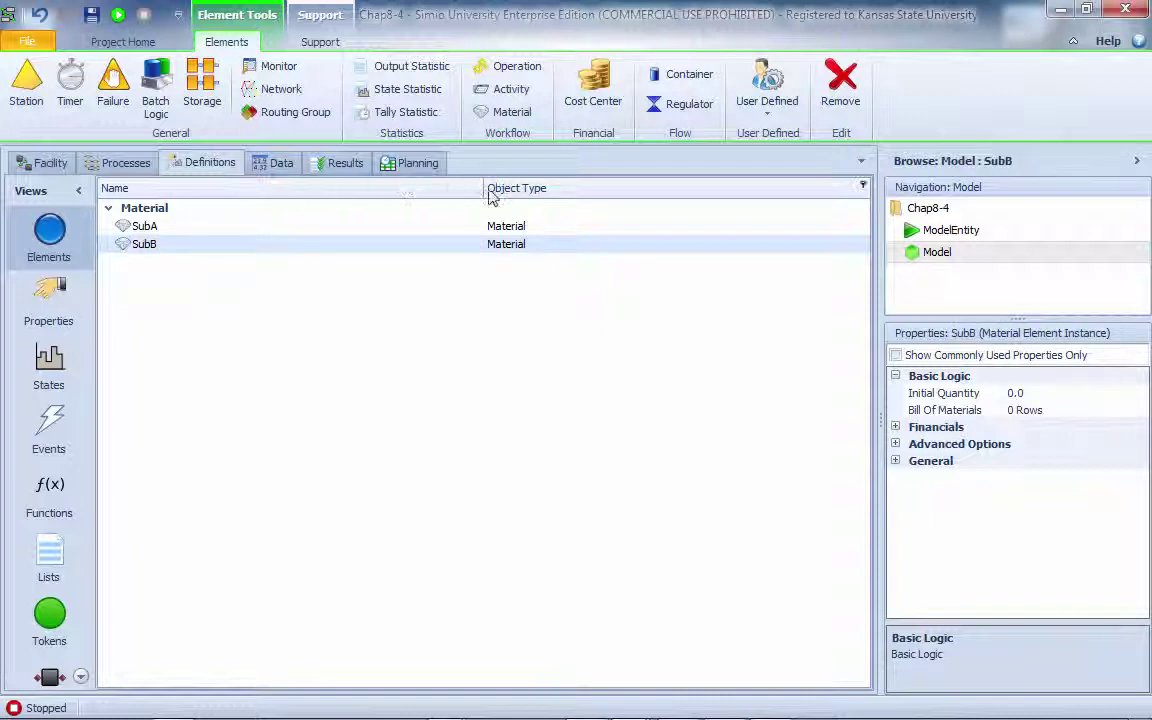
{"action": "left_click_drag", "start_coordinate": [482, 188], "coordinate": [318, 190]}
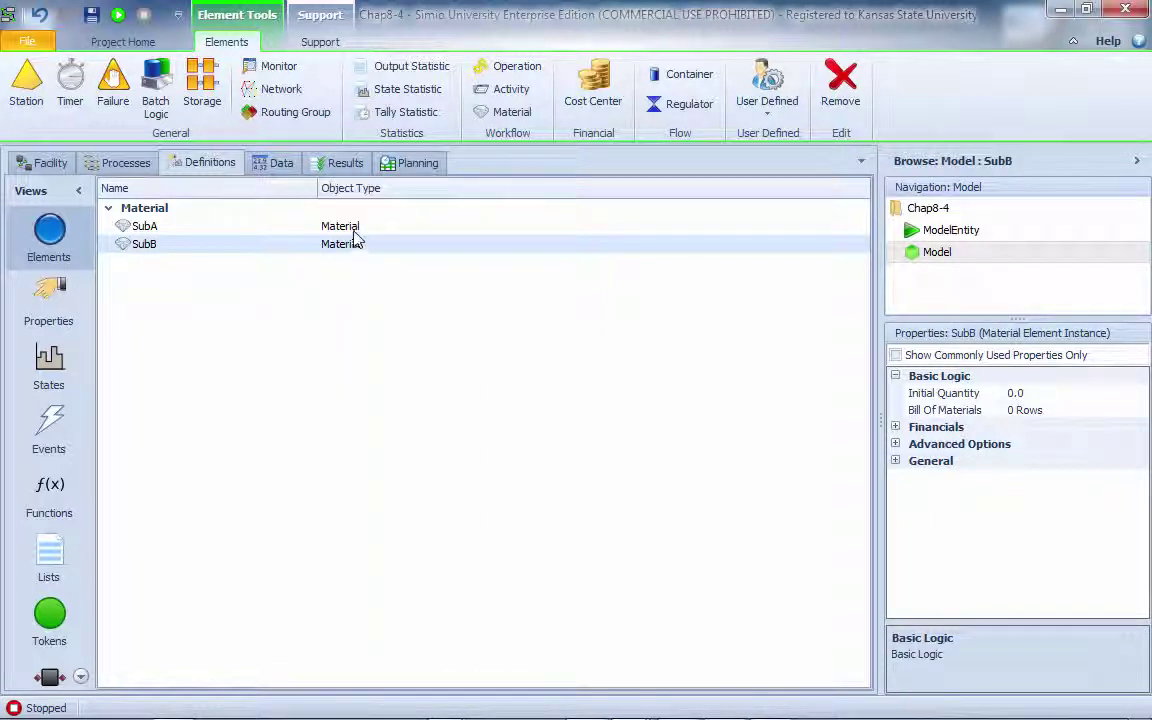
Expand SubB's General, Advanced Options and Financials property groups.
{"action": "left_click", "coordinate": [895, 461]}
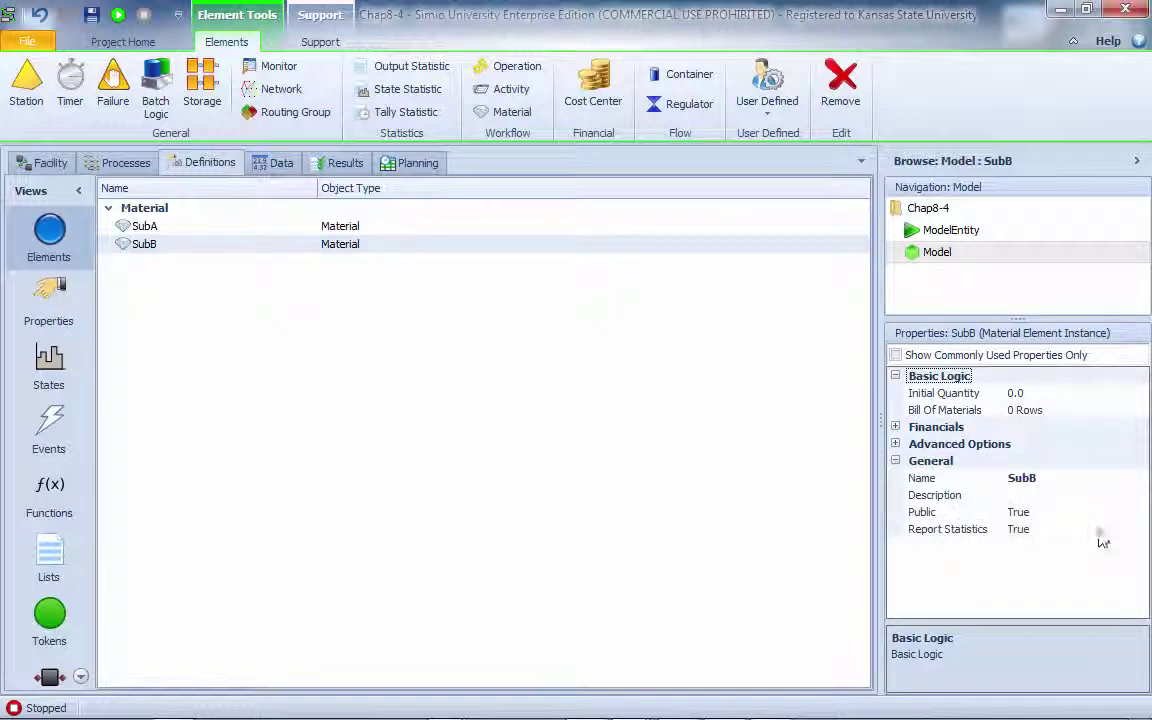
{"action": "left_click", "coordinate": [897, 443]}
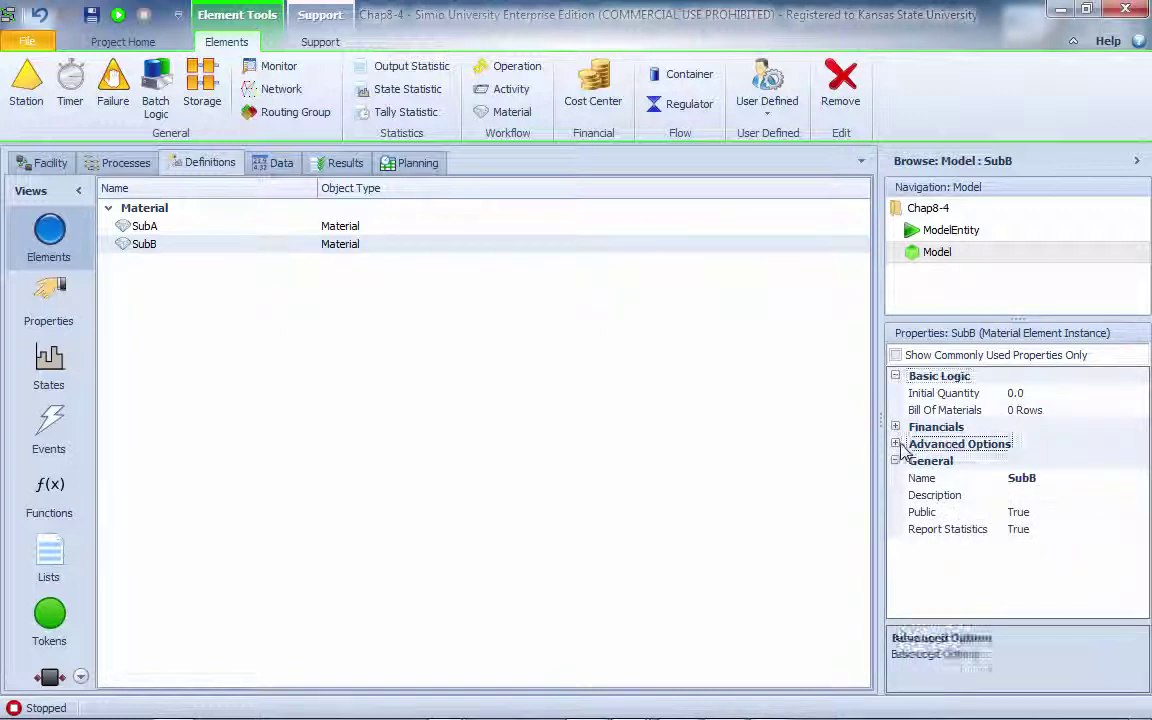
{"action": "left_click", "coordinate": [897, 443]}
{"action": "left_click", "coordinate": [895, 428]}
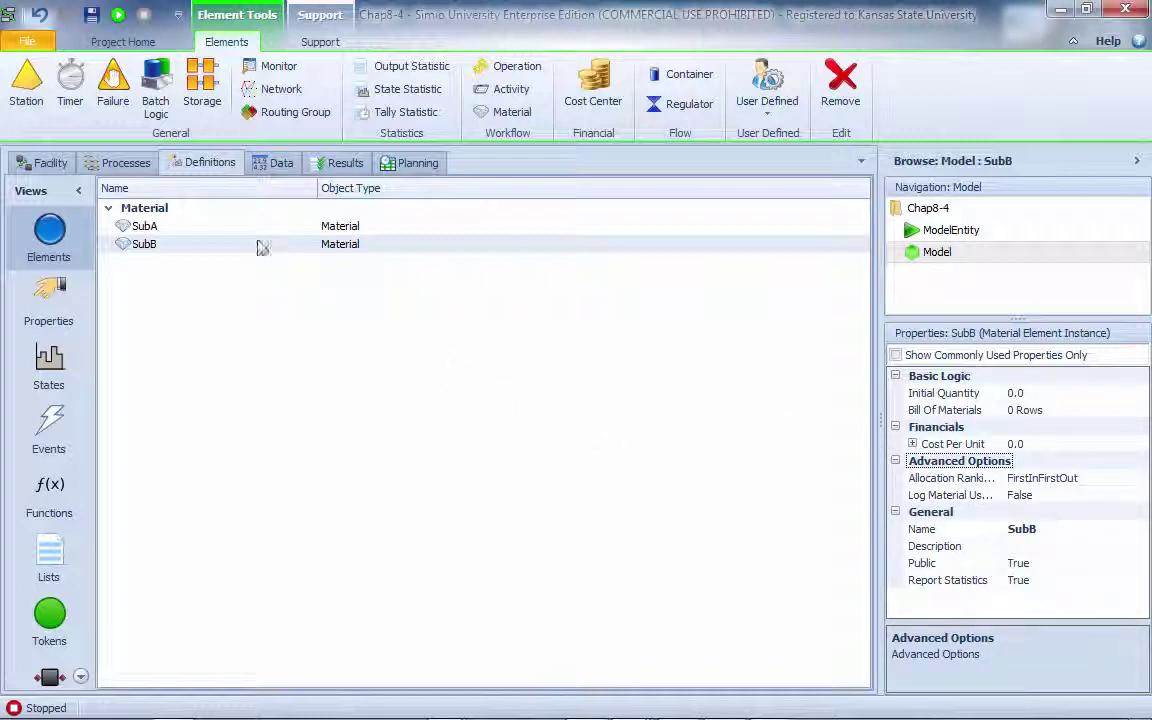
{"action": "left_click", "coordinate": [141, 274]}
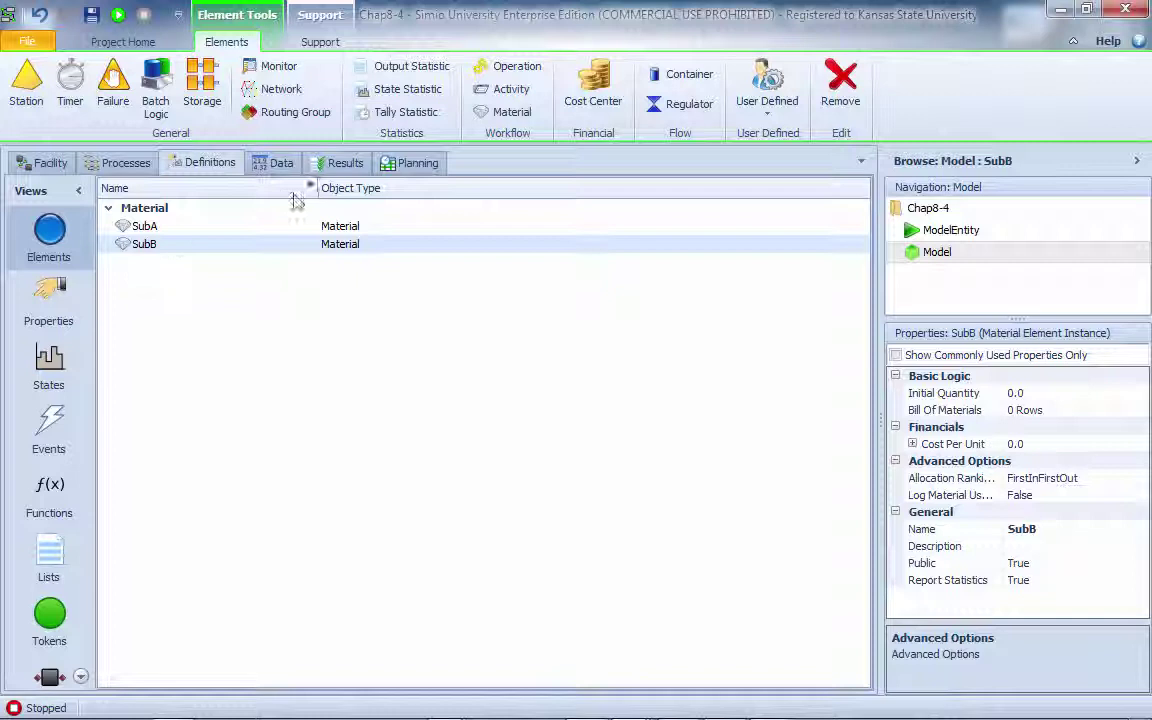
Add a third material named Connectors.
{"action": "left_click", "coordinate": [513, 113]}
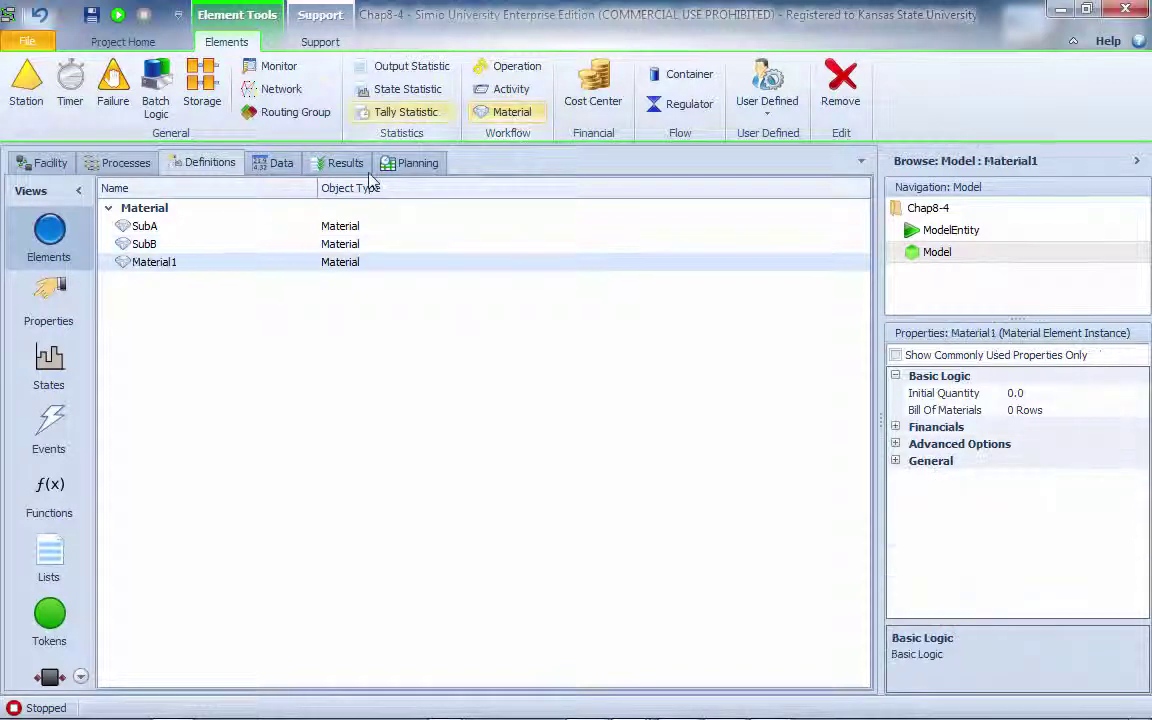
{"action": "left_click", "coordinate": [185, 263]}
{"action": "type", "text": "Connectors"}
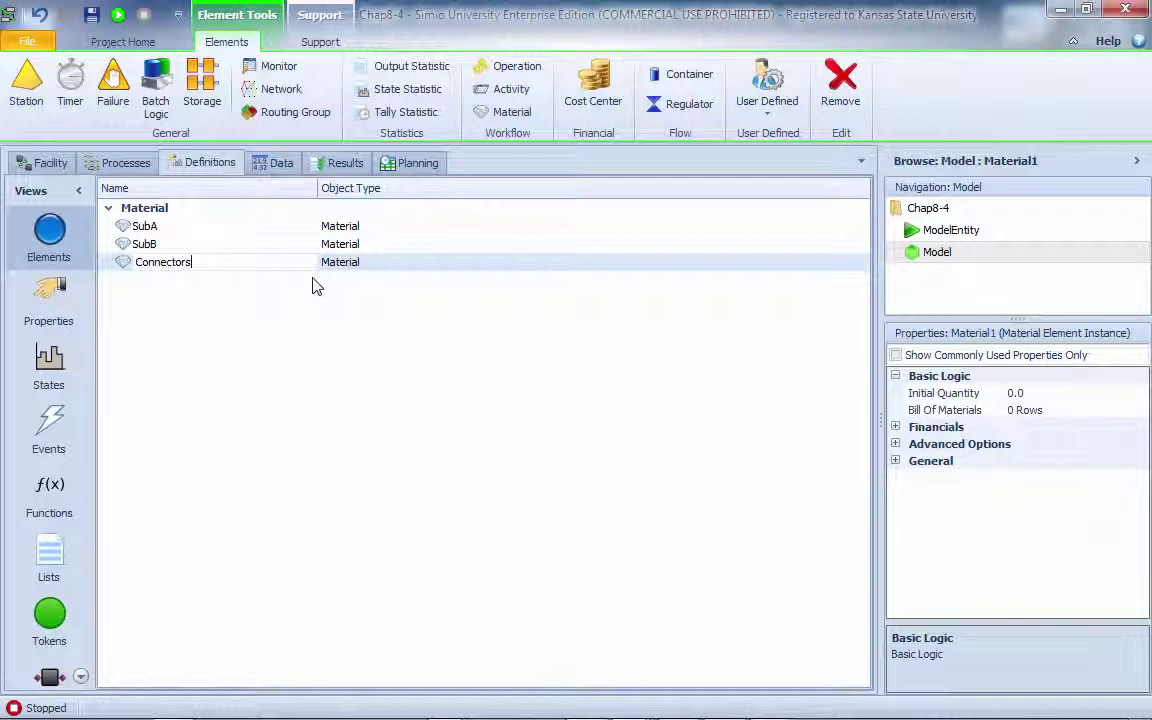
{"action": "key", "text": "Return"}
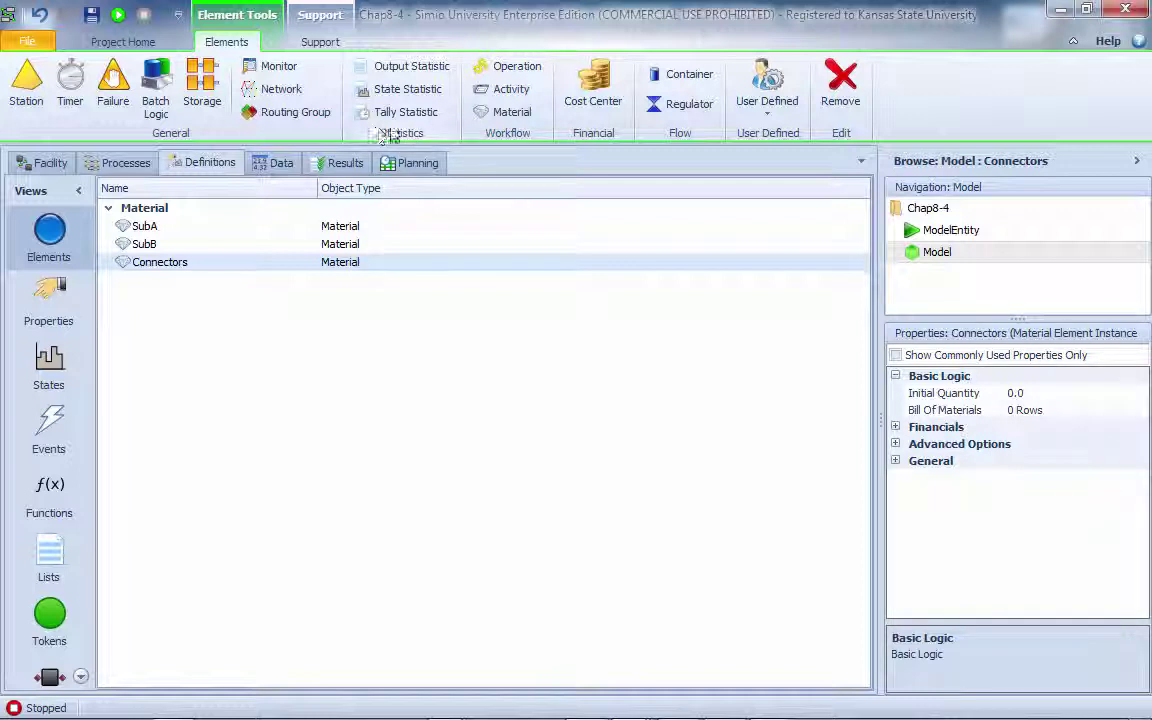
Add a fourth material named BOMKits.
{"action": "left_click", "coordinate": [497, 112]}
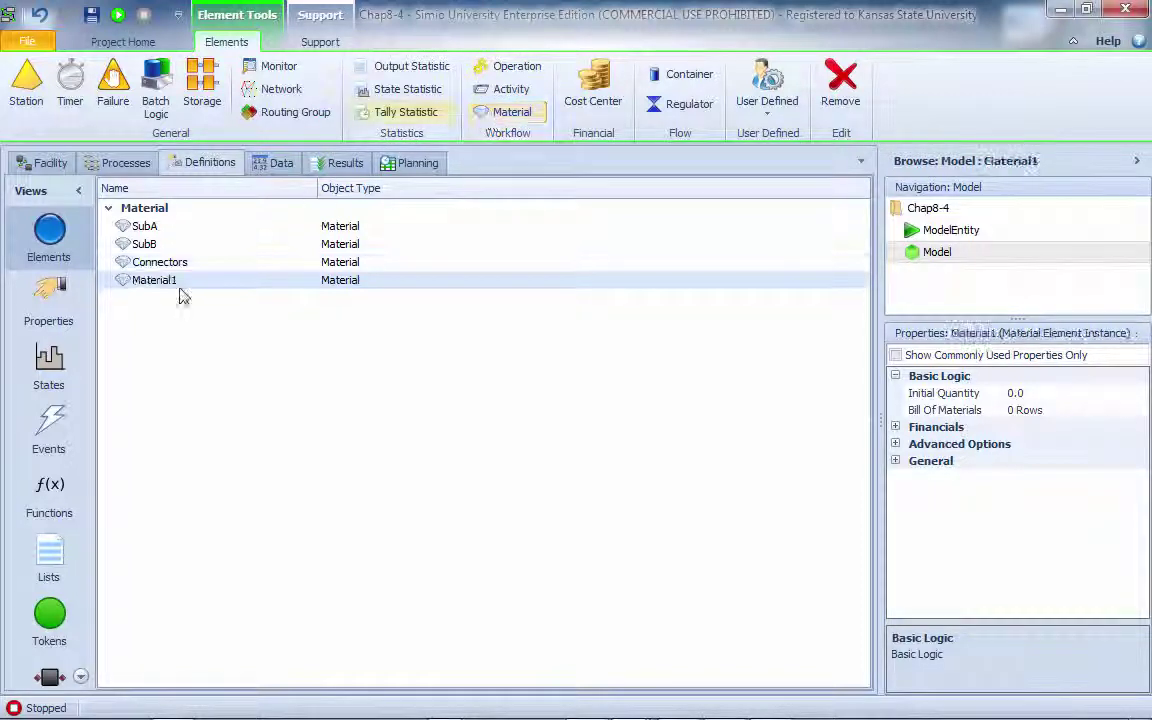
{"action": "left_click", "coordinate": [160, 280]}
{"action": "type", "text": "BOM"}
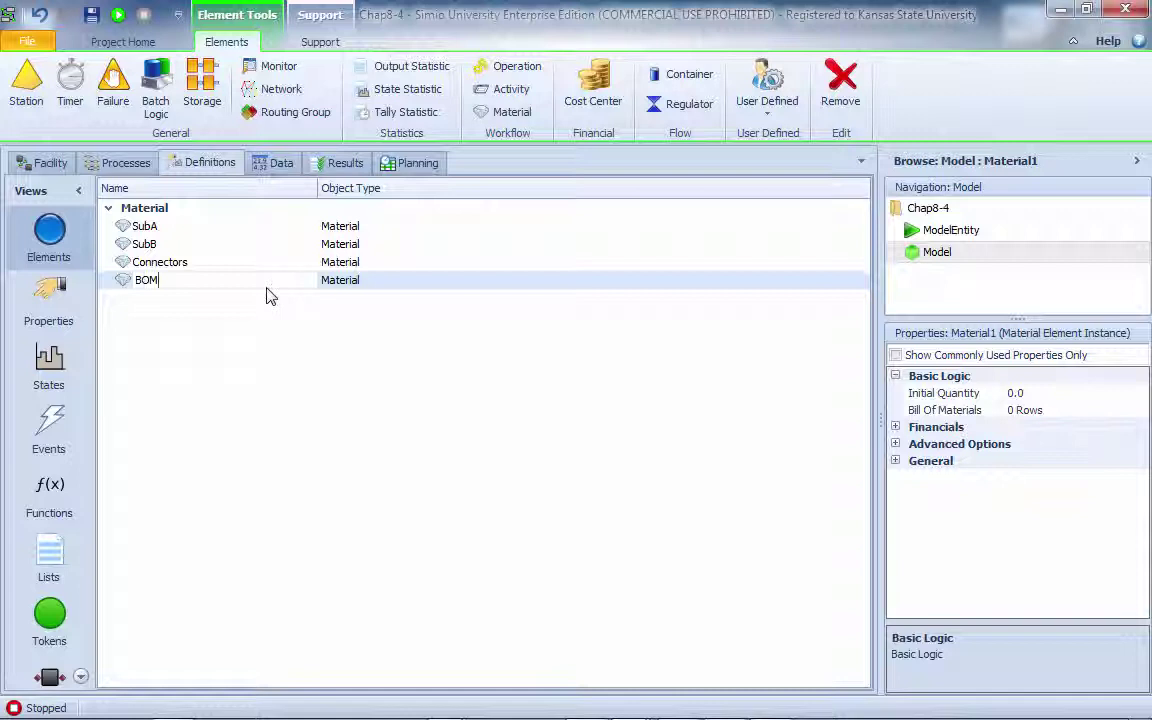
{"action": "type", "text": "Kits"}
{"action": "key", "text": "Return"}
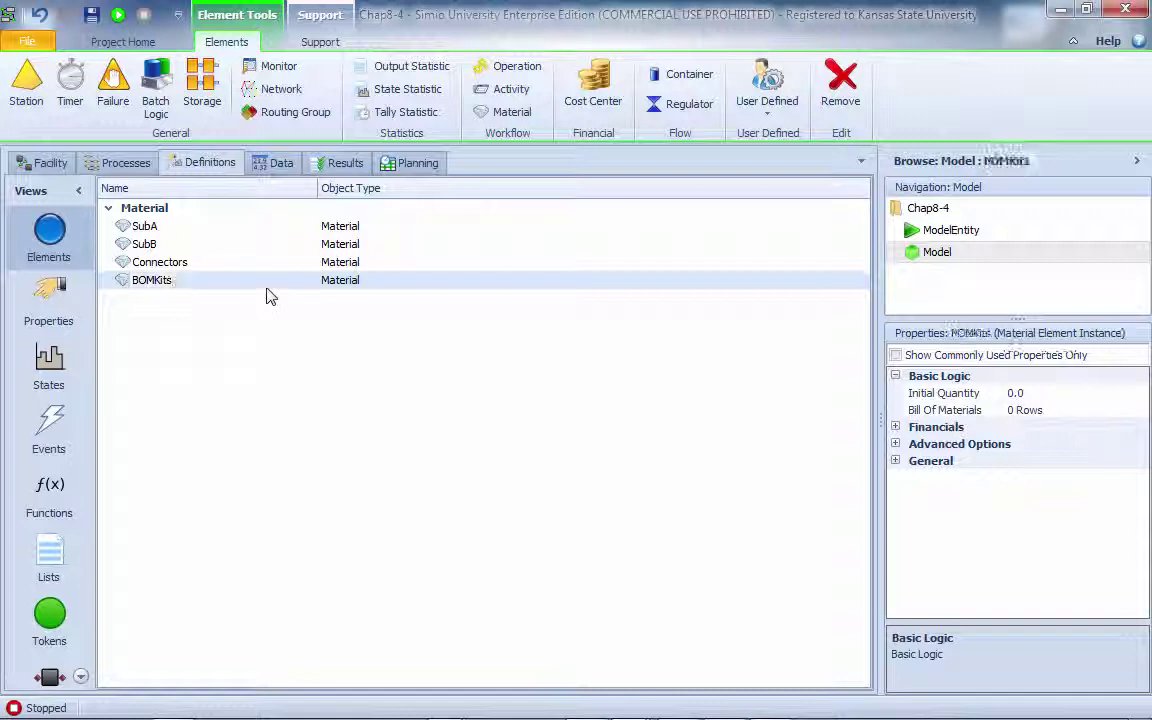
Open BOMKits' Bill Of Materials editor and add SubA as the first component.
{"action": "left_click", "coordinate": [1077, 410]}
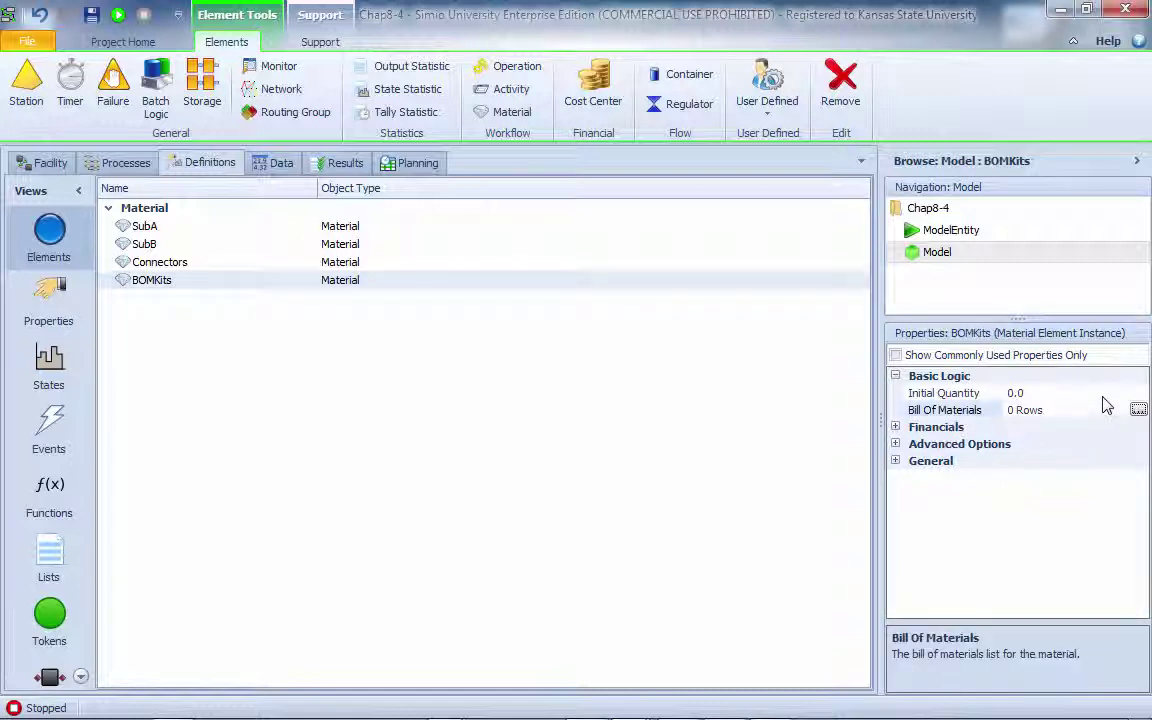
{"action": "left_click", "coordinate": [1136, 396]}
{"action": "left_click", "coordinate": [1137, 409]}
{"action": "left_click", "coordinate": [1139, 410]}
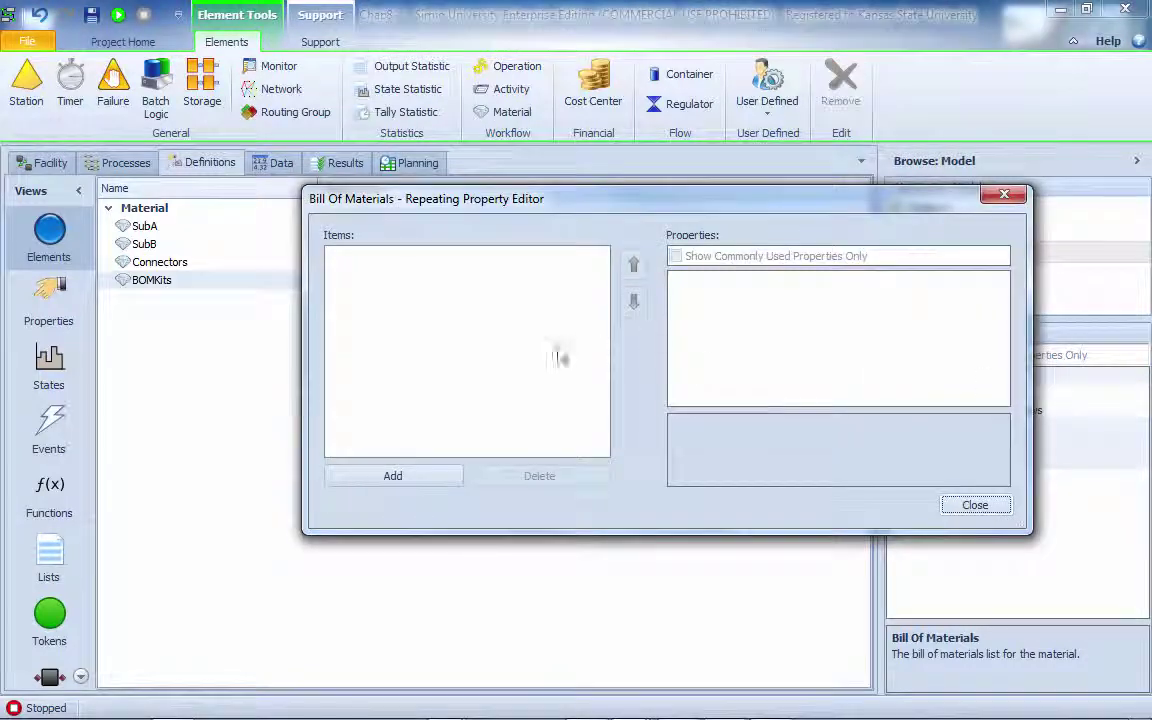
{"action": "left_click", "coordinate": [445, 479]}
{"action": "left_click", "coordinate": [866, 302]}
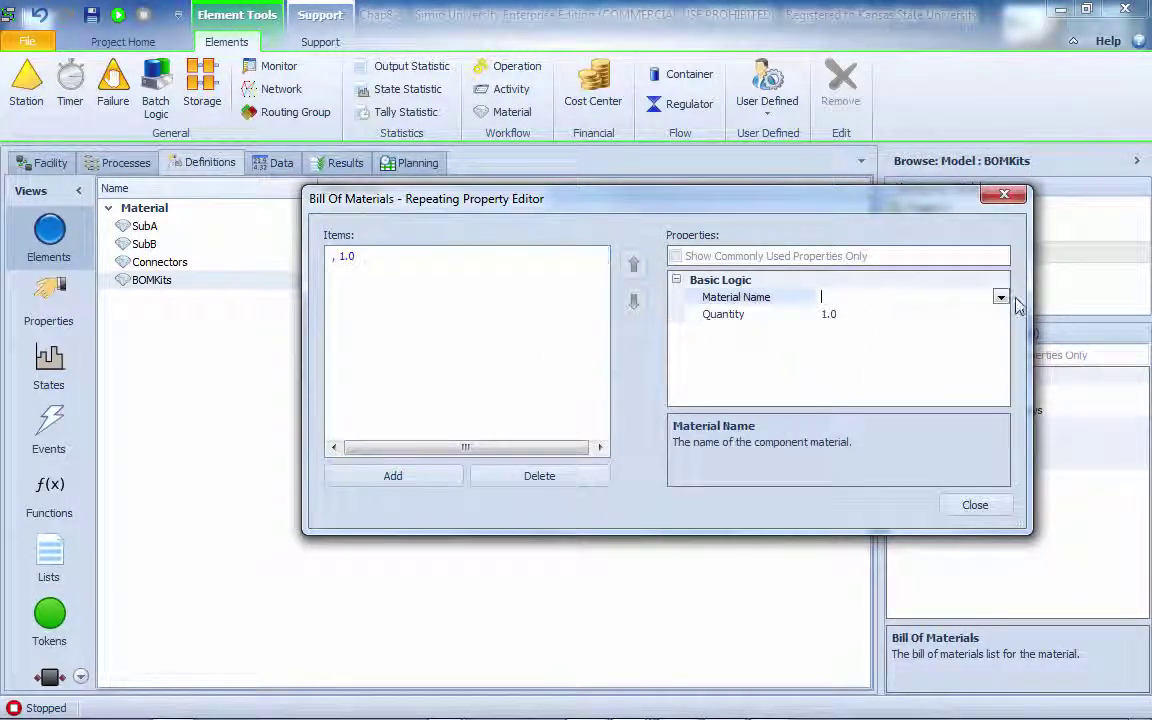
{"action": "left_click", "coordinate": [1000, 297]}
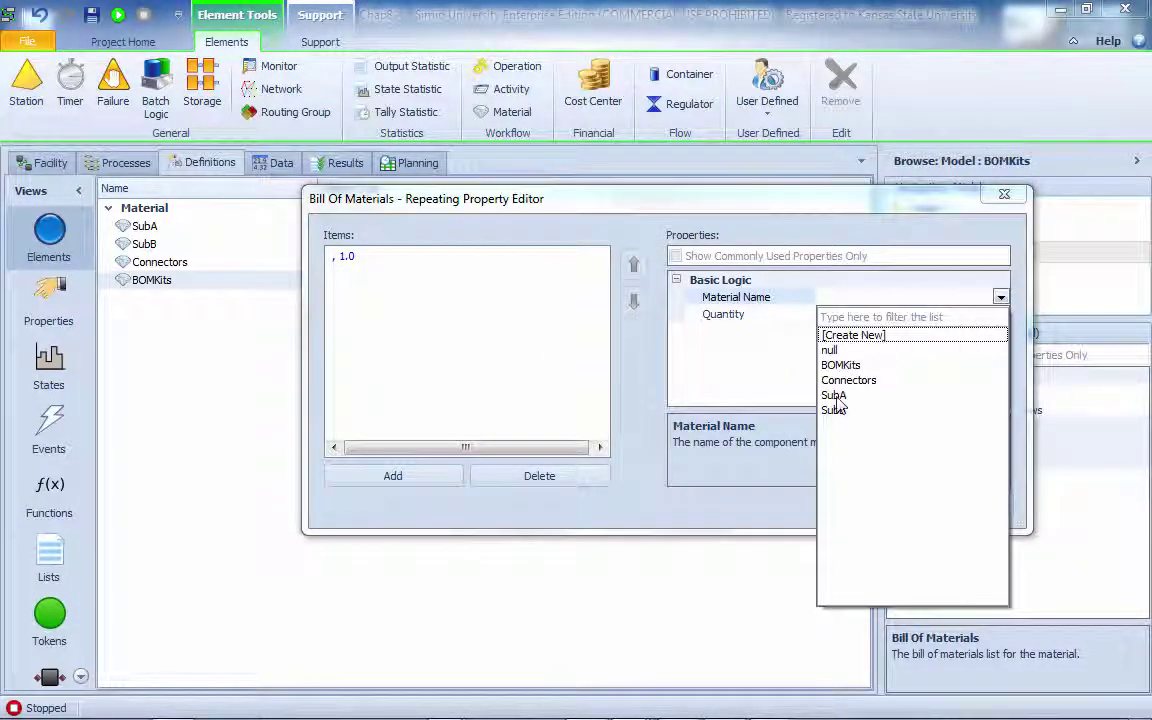
{"action": "left_click", "coordinate": [834, 395]}
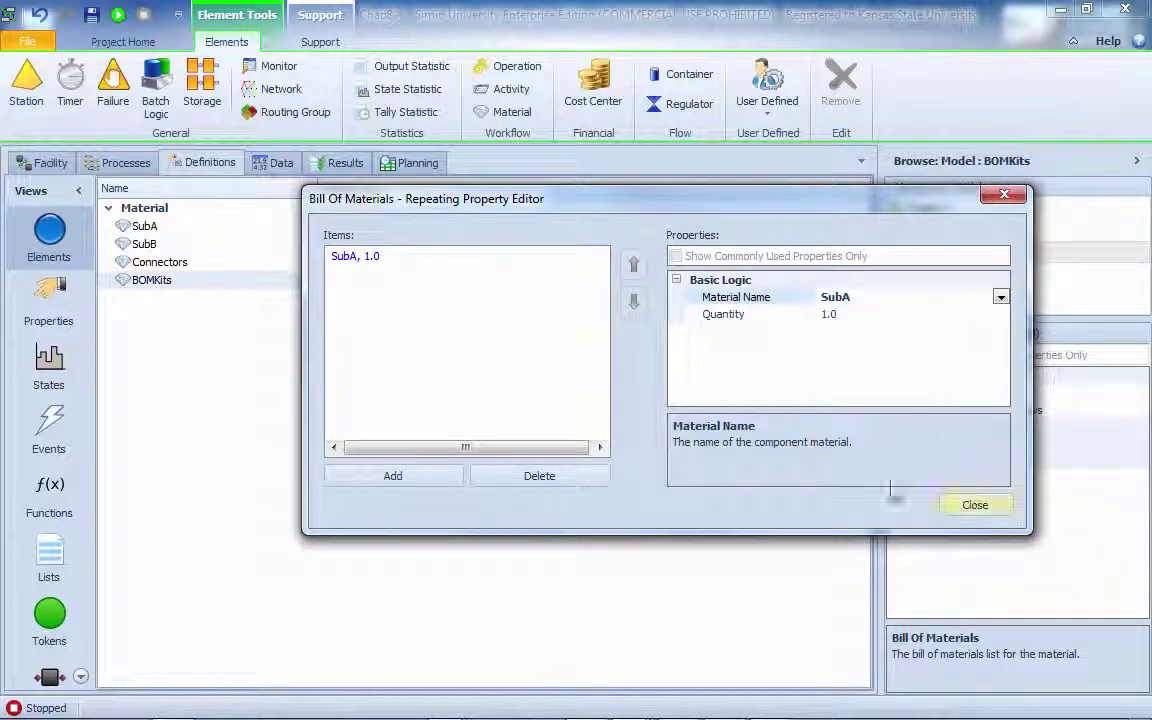
Add SubB as the second bill-of-materials component.
{"action": "left_click", "coordinate": [392, 474]}
{"action": "left_click", "coordinate": [878, 298]}
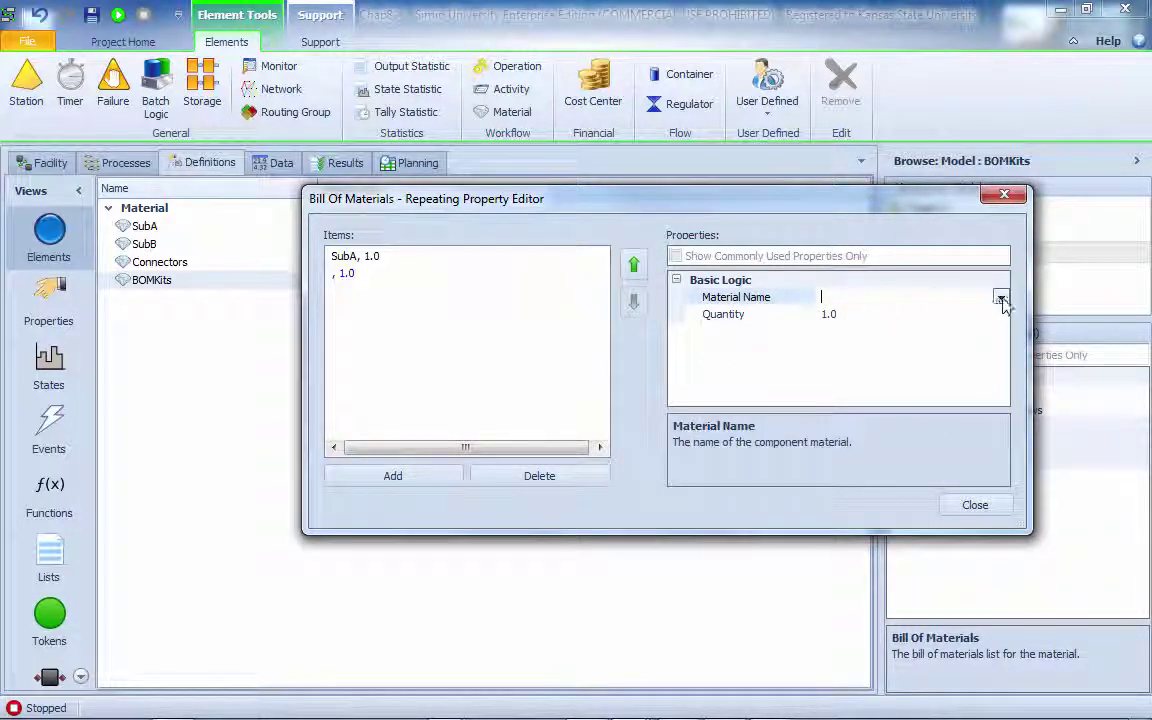
{"action": "left_click", "coordinate": [1000, 297]}
{"action": "left_click", "coordinate": [834, 396]}
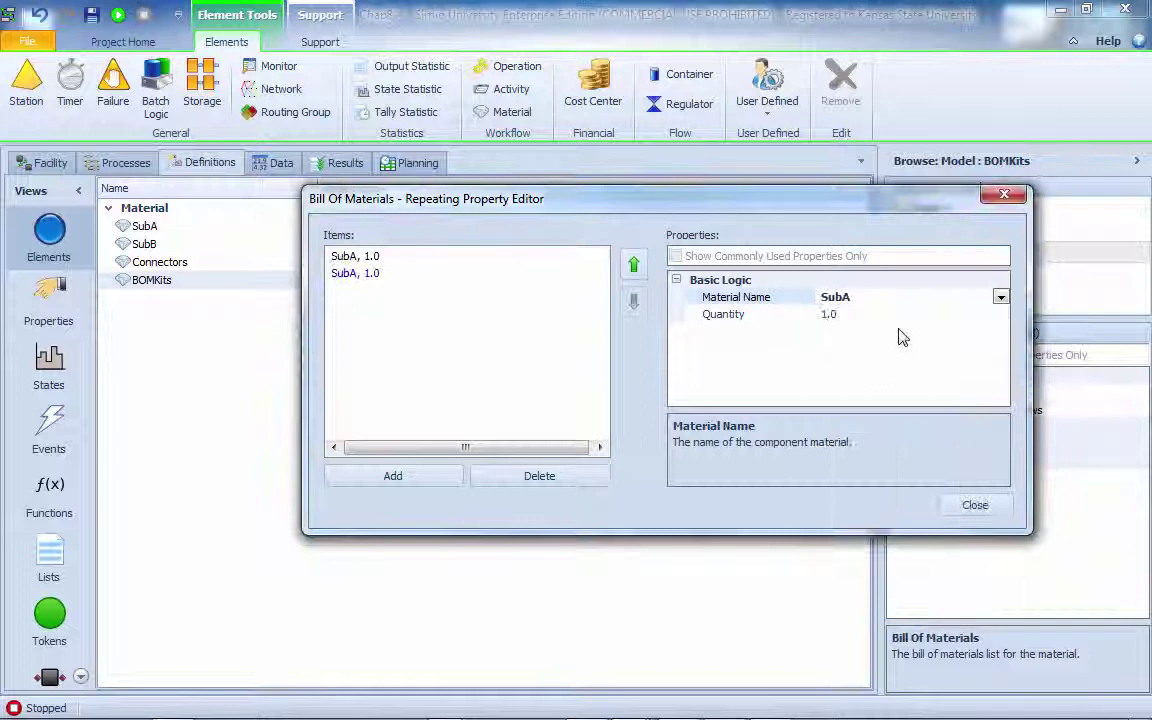
{"action": "left_click", "coordinate": [1000, 297]}
{"action": "left_click", "coordinate": [834, 411]}
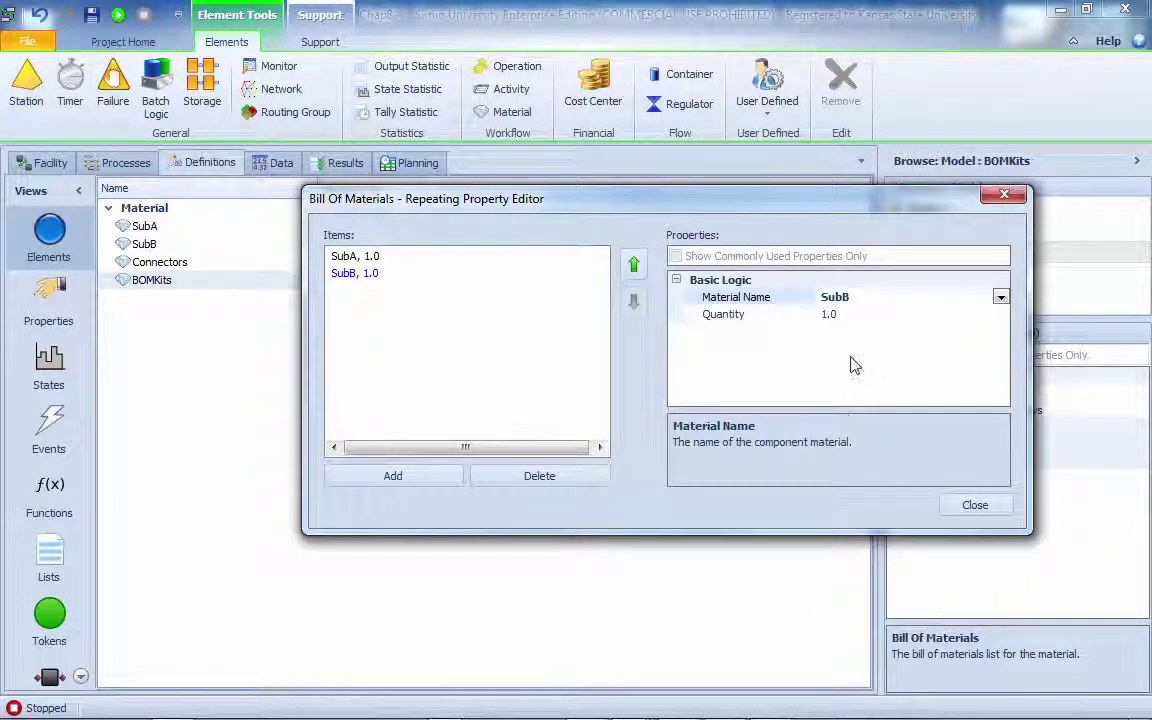
Add Connectors as the third component with quantity 2 and close the editor.
{"action": "left_click", "coordinate": [435, 474]}
{"action": "left_click", "coordinate": [965, 297]}
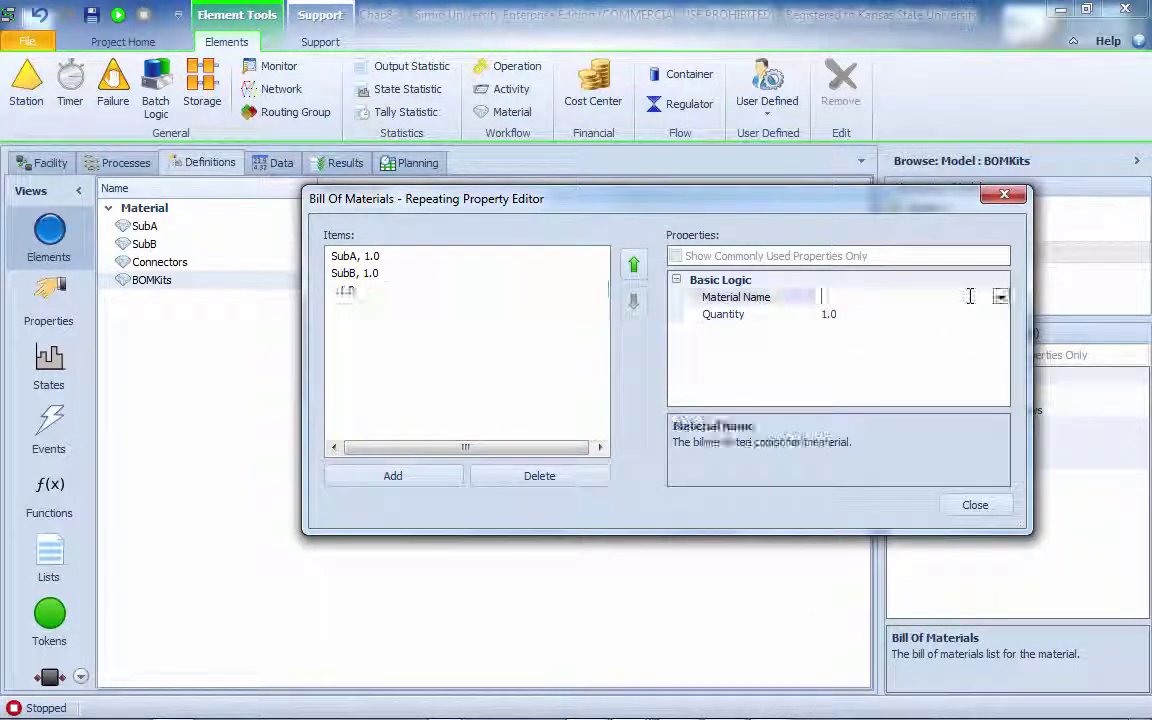
{"action": "left_click", "coordinate": [1000, 297]}
{"action": "left_click", "coordinate": [870, 379]}
{"action": "left_click", "coordinate": [790, 314]}
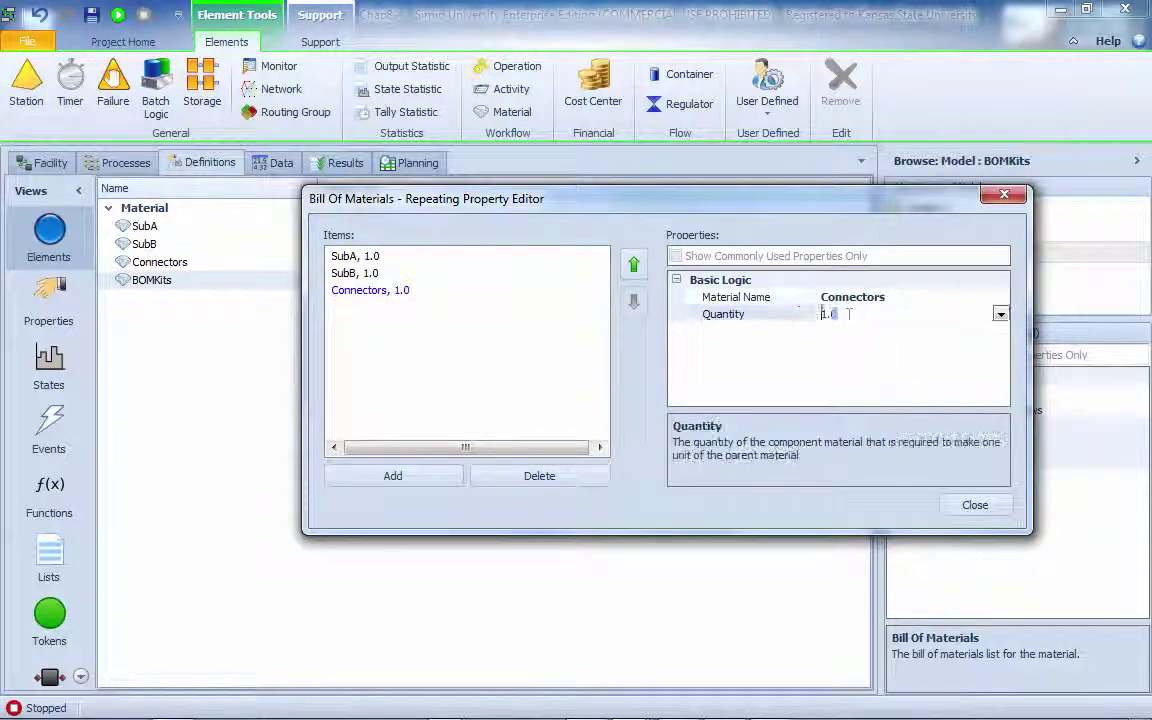
{"action": "type", "text": "2"}
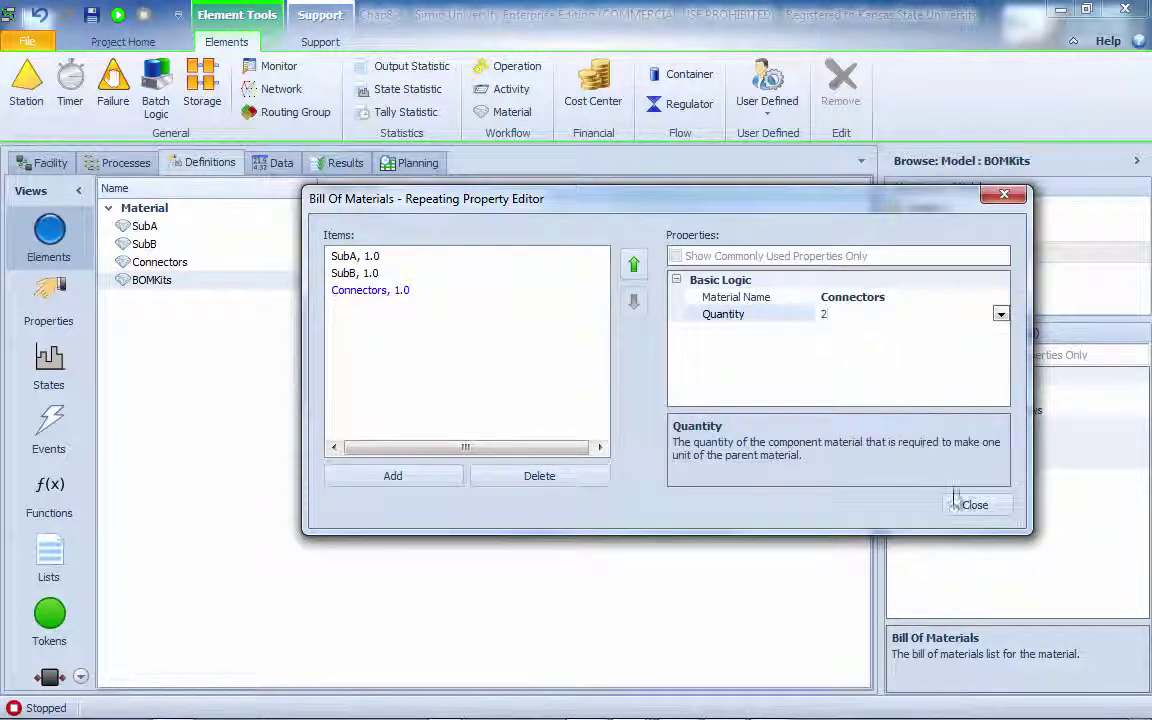
{"action": "left_click", "coordinate": [962, 505]}
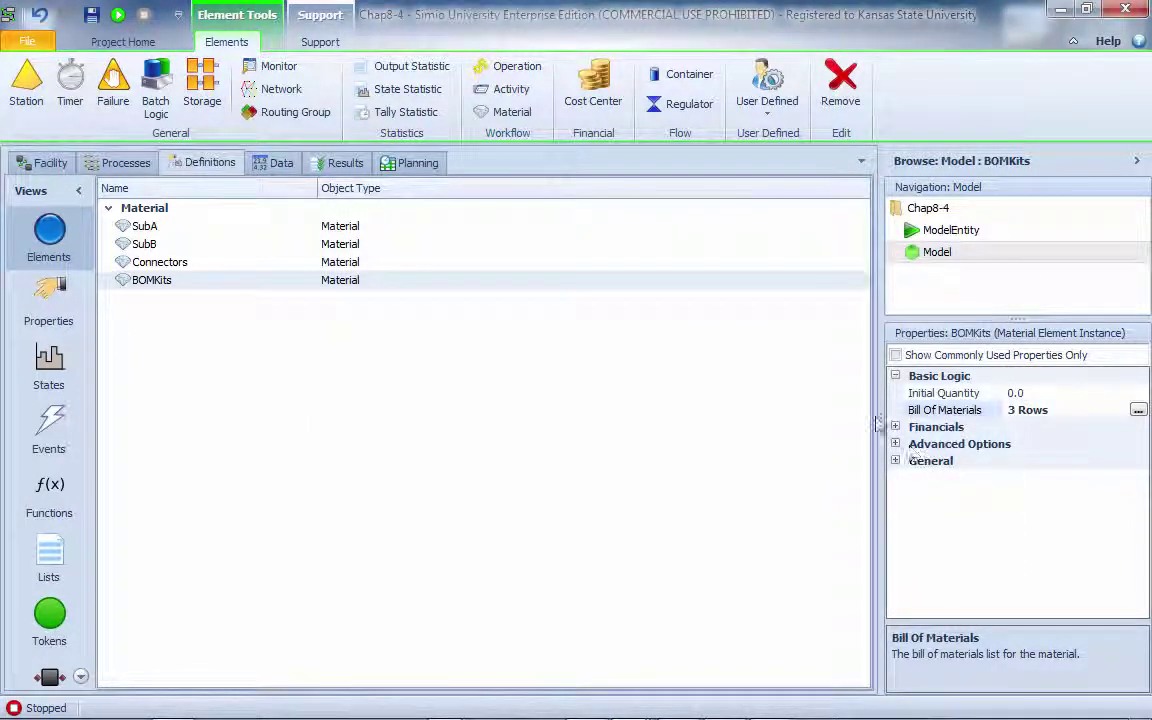
Widen the Properties panel, review SubA's settings, then switch to the model's Properties definitions.
{"action": "left_click_drag", "start_coordinate": [880, 417], "coordinate": [825, 414]}
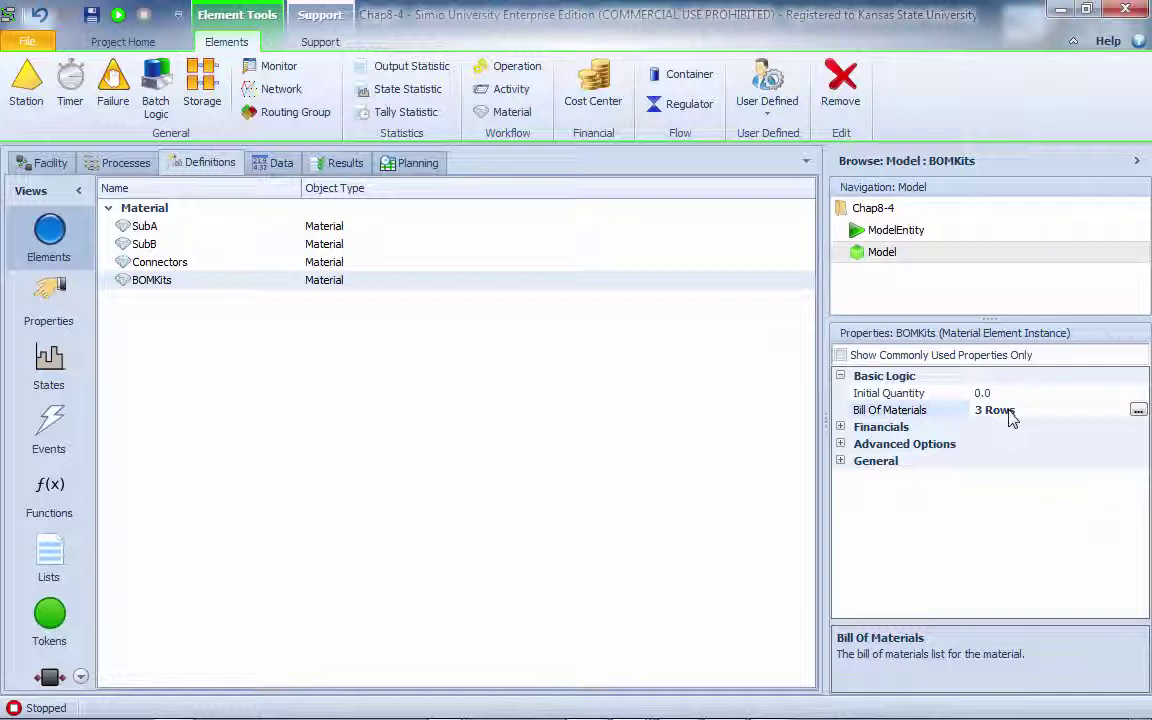
{"action": "left_click", "coordinate": [146, 226]}
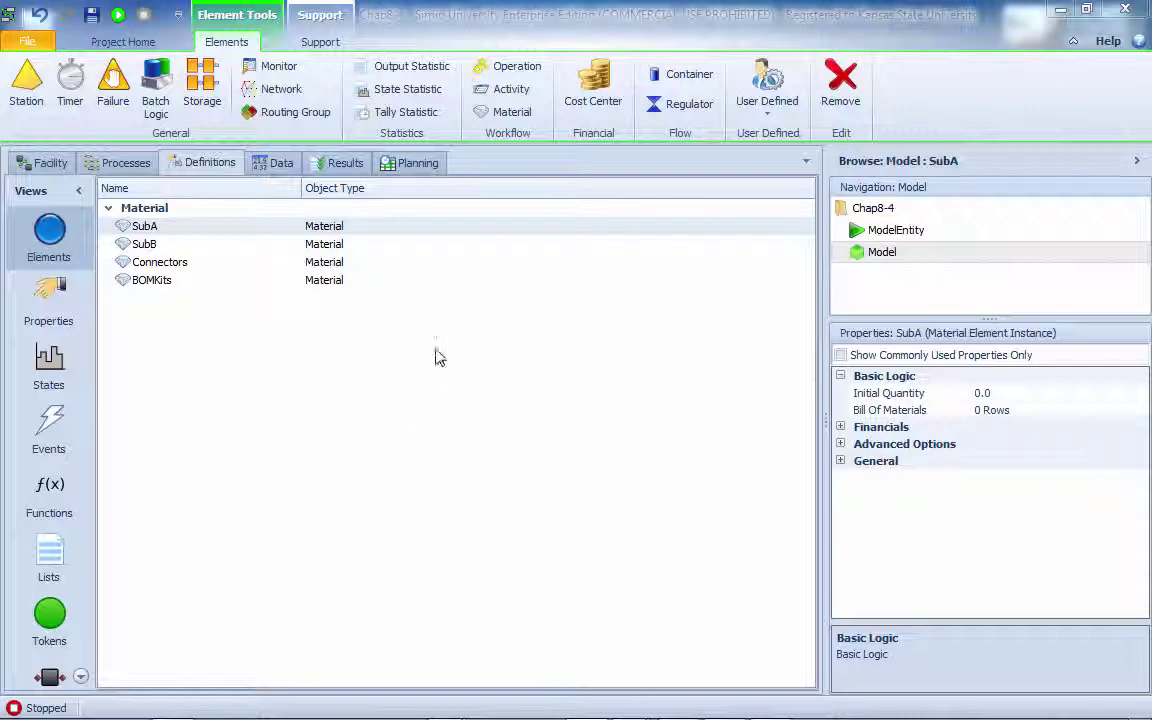
{"action": "left_click", "coordinate": [56, 312]}
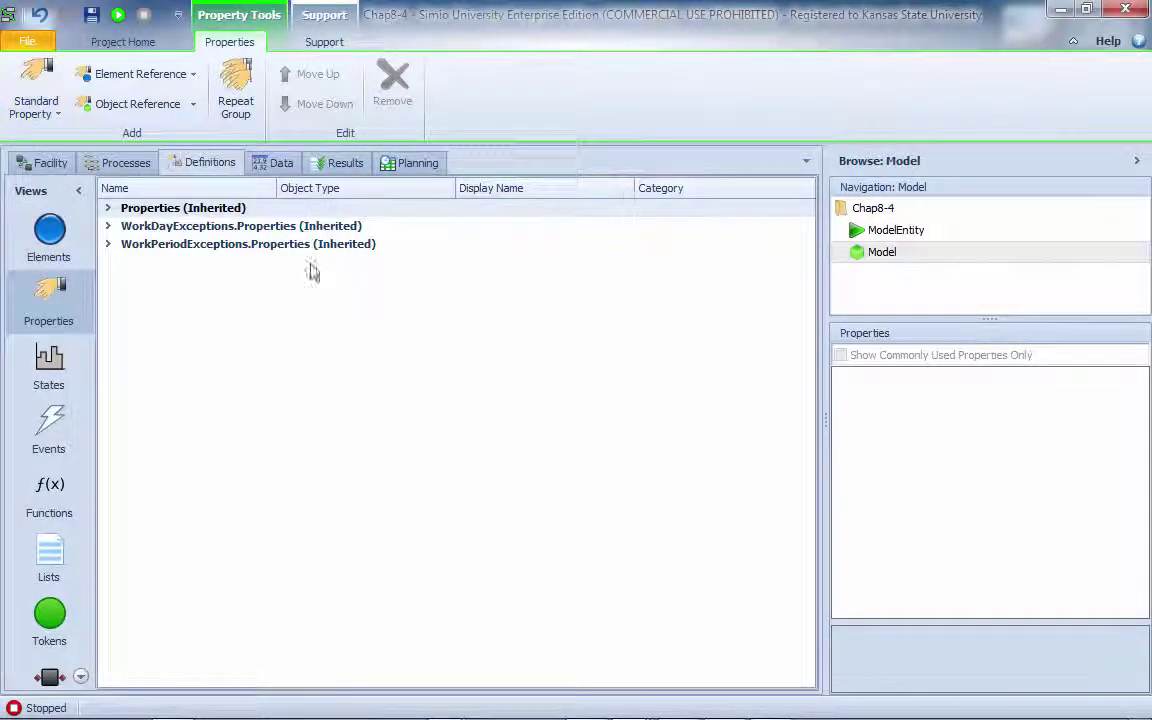
Add three Integer standard properties named InvA, InvB and InvC.
{"action": "left_click", "coordinate": [38, 105]}
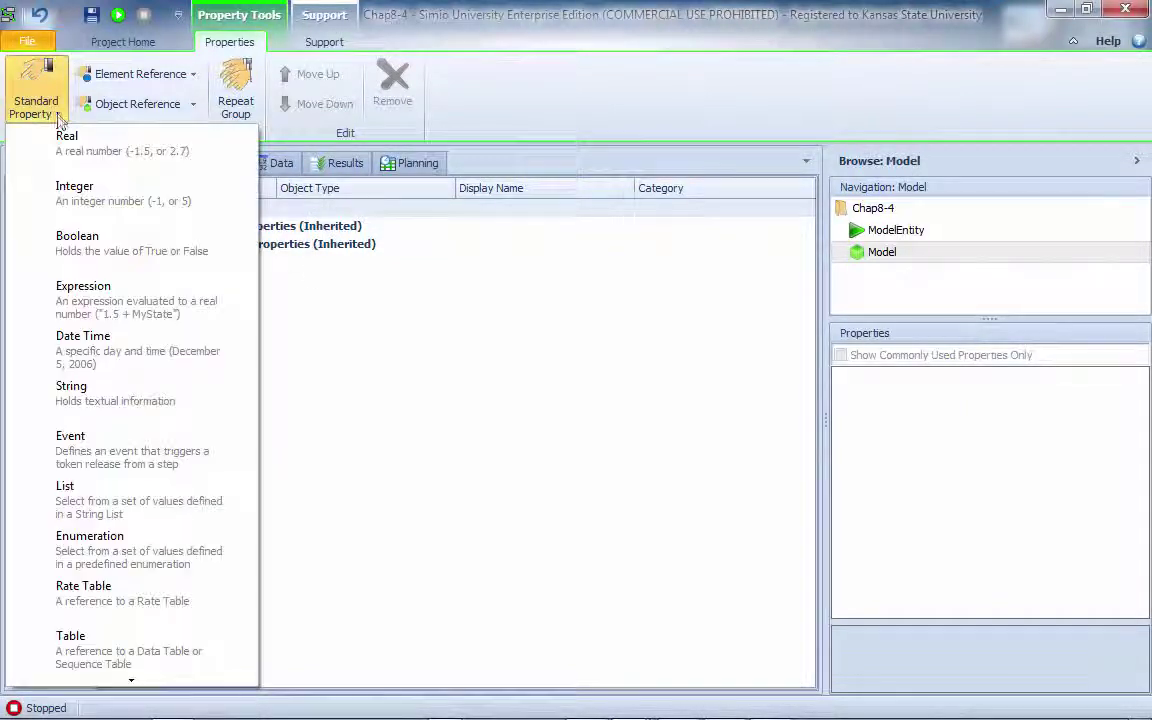
{"action": "left_click", "coordinate": [90, 182]}
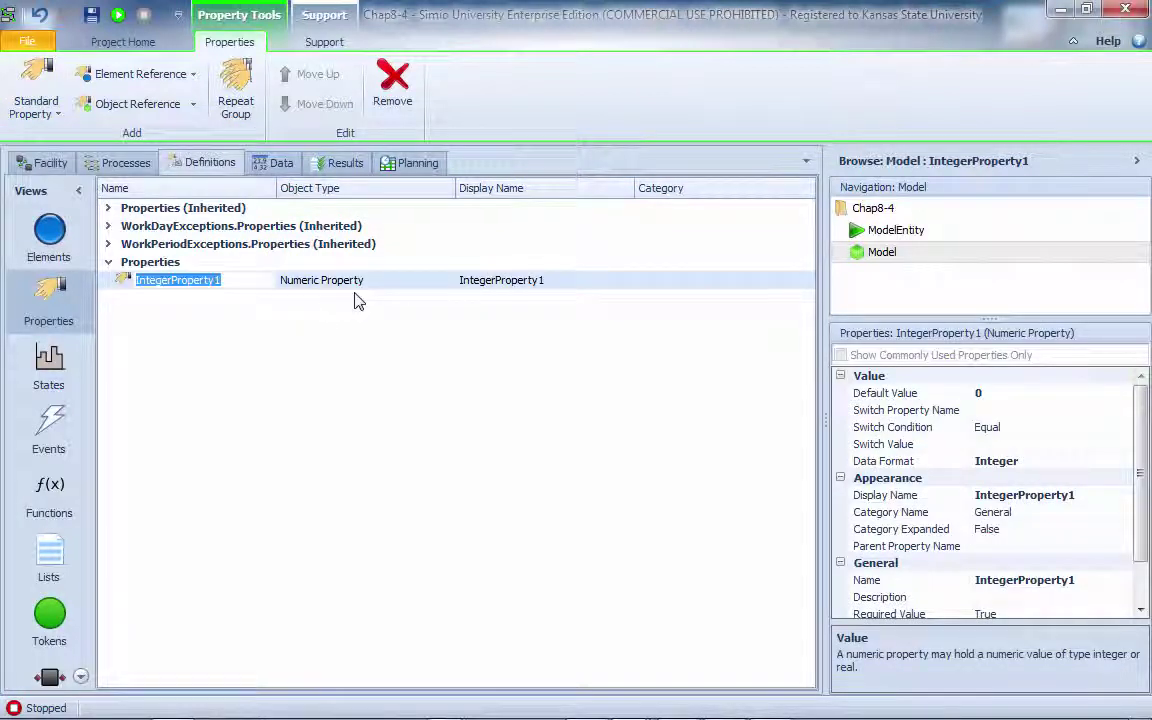
{"action": "type", "text": "InvA"}
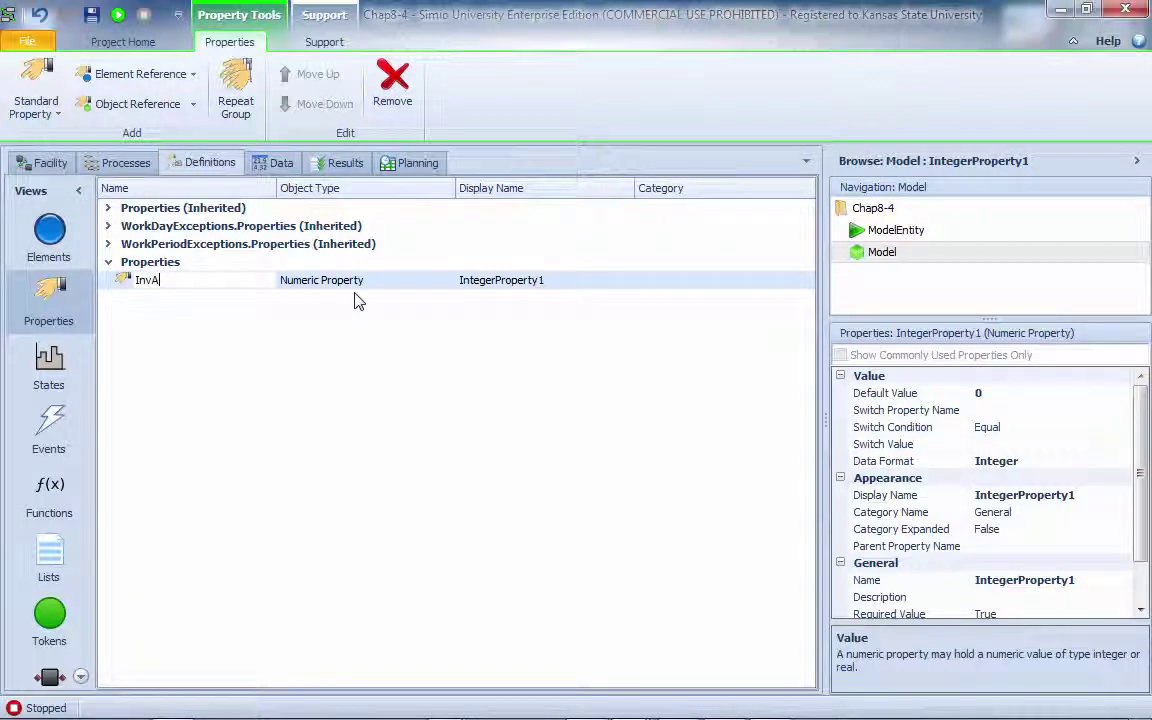
{"action": "key", "text": "Return"}
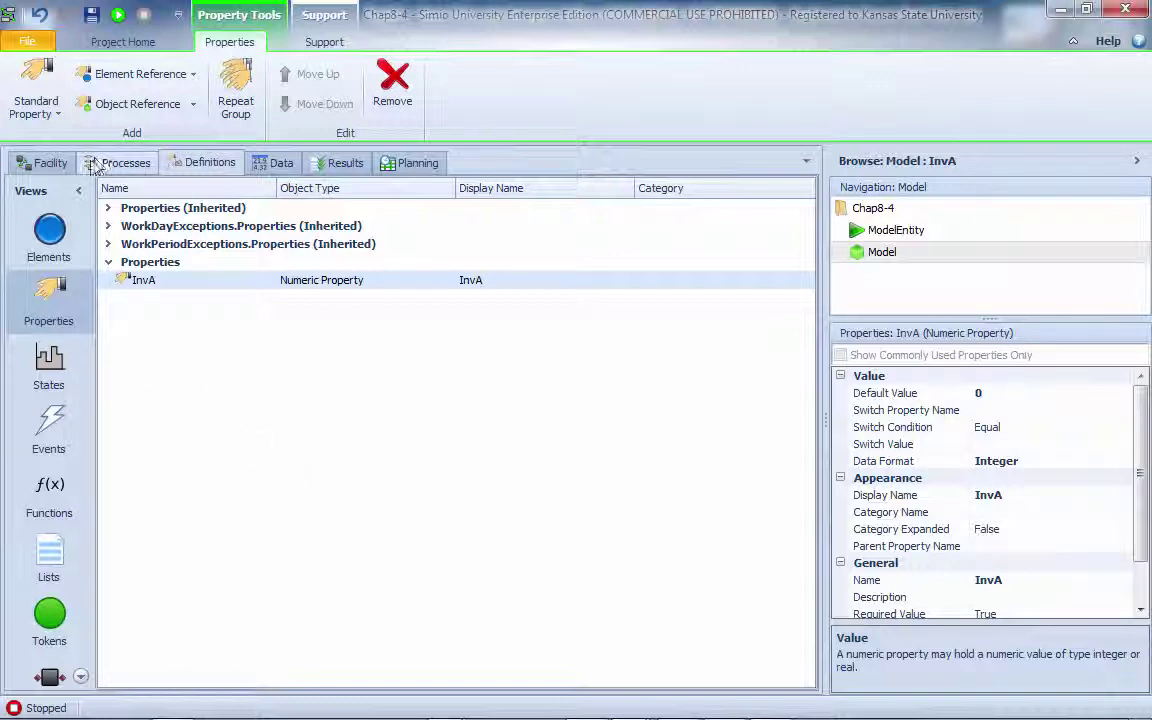
{"action": "left_click", "coordinate": [54, 113]}
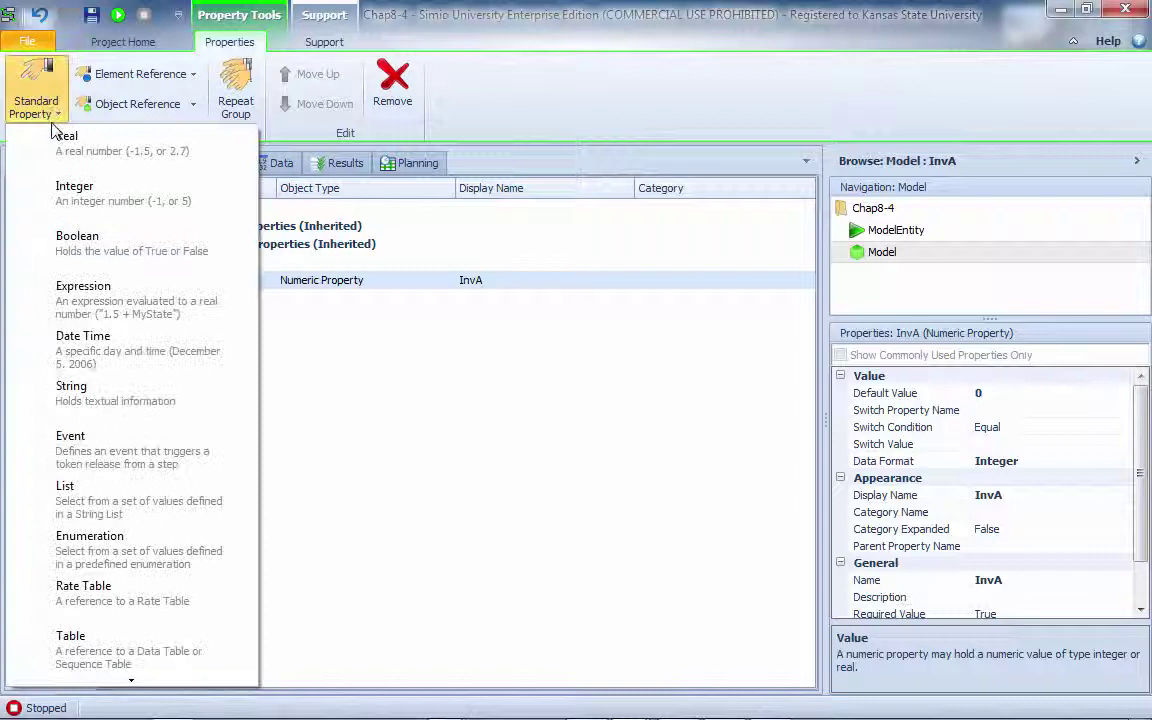
{"action": "left_click", "coordinate": [60, 188]}
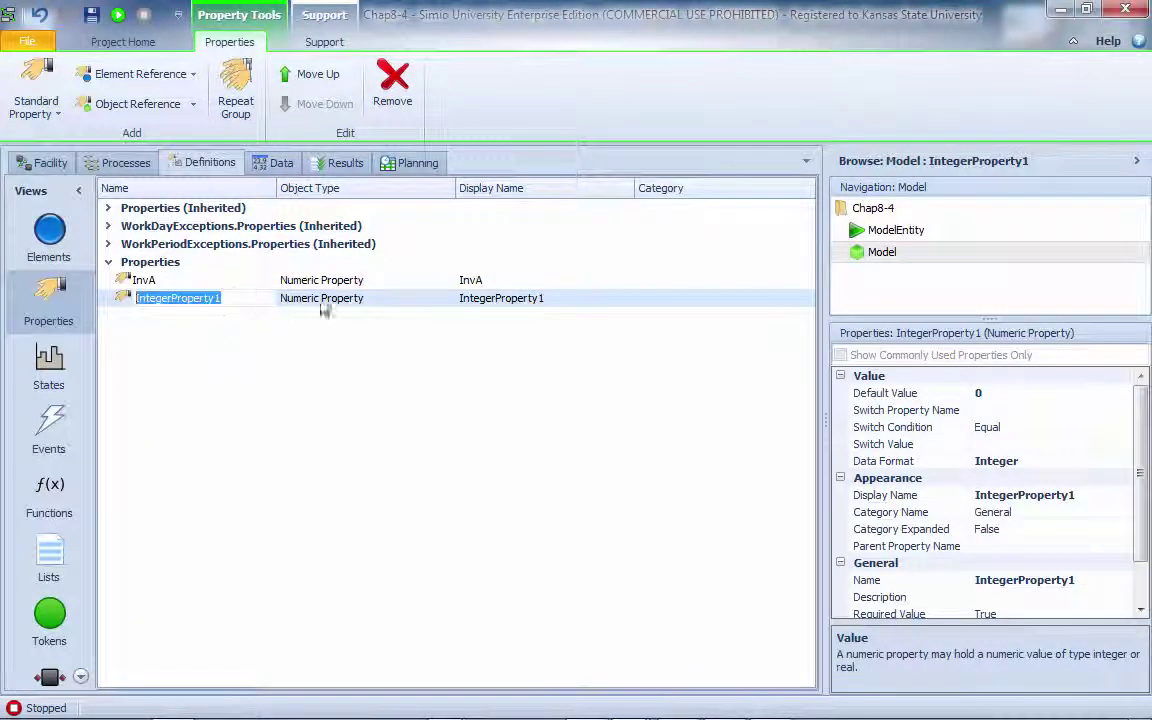
{"action": "type", "text": "Inv"}
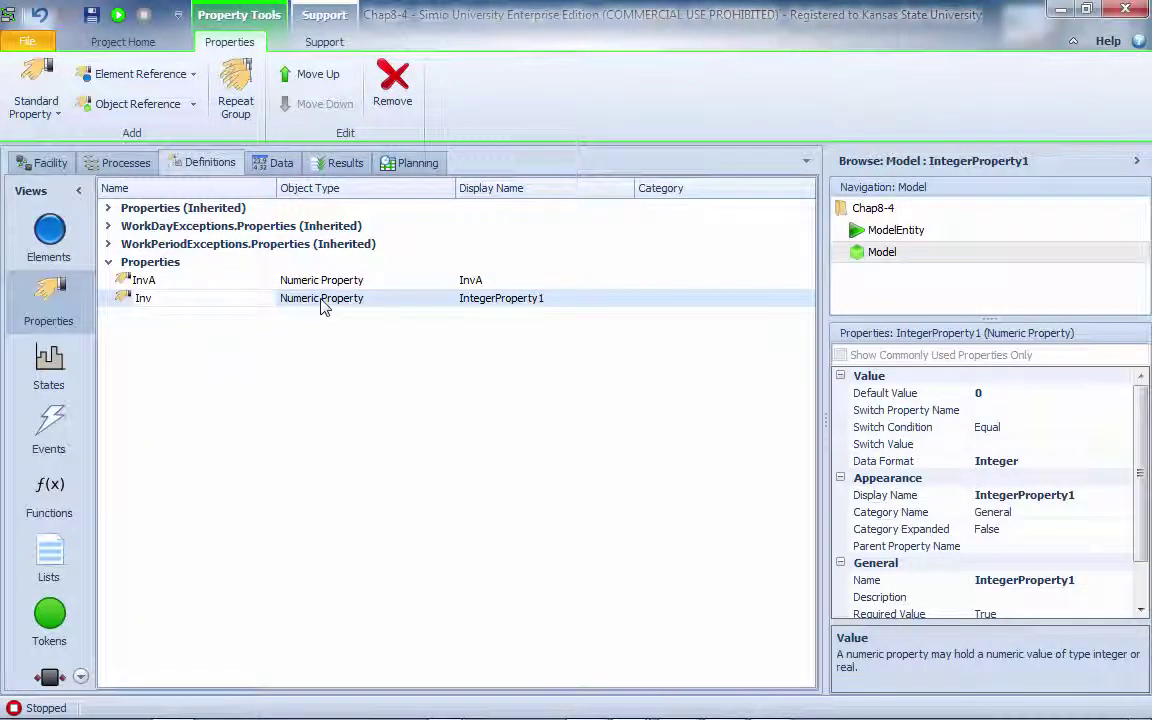
{"action": "type", "text": "B"}
{"action": "key", "text": "Return"}
{"action": "left_click", "coordinate": [60, 112]}
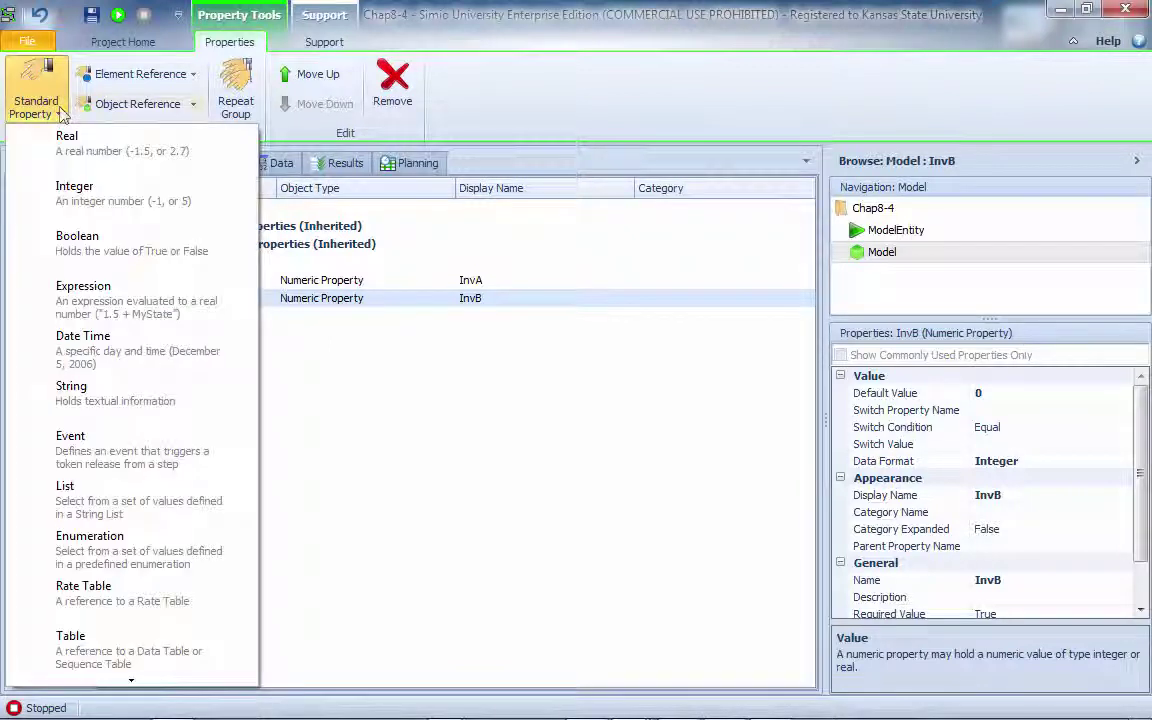
{"action": "left_click", "coordinate": [90, 186]}
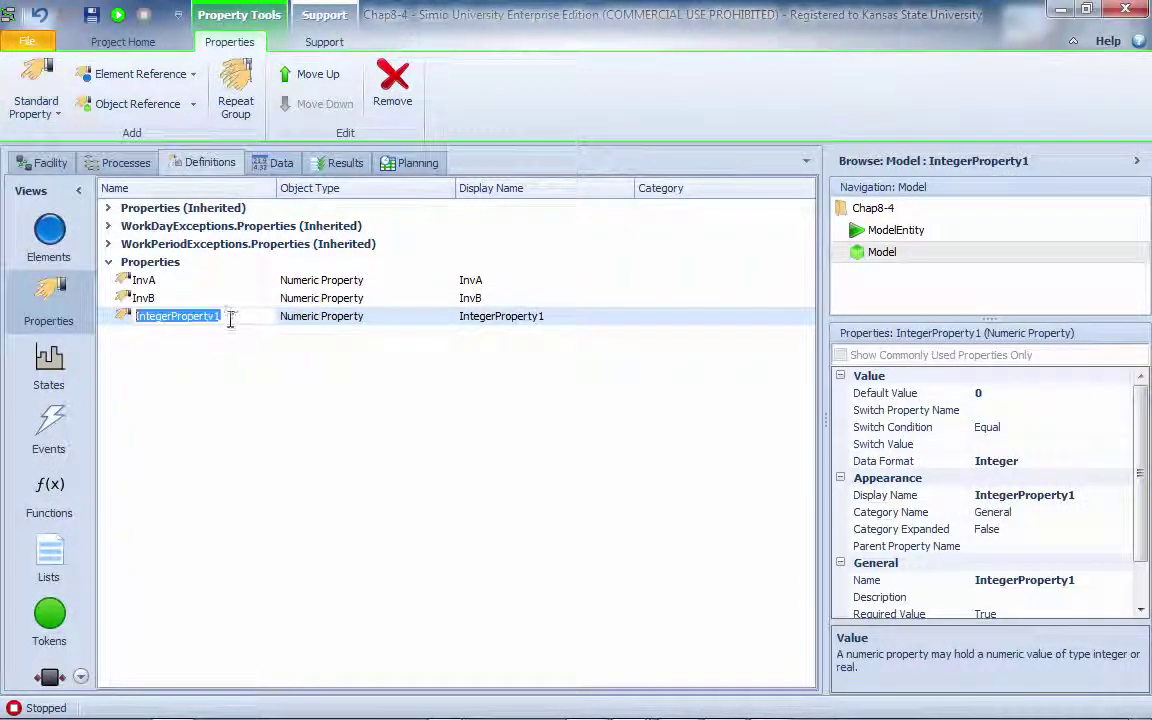
{"action": "type", "text": "I"}
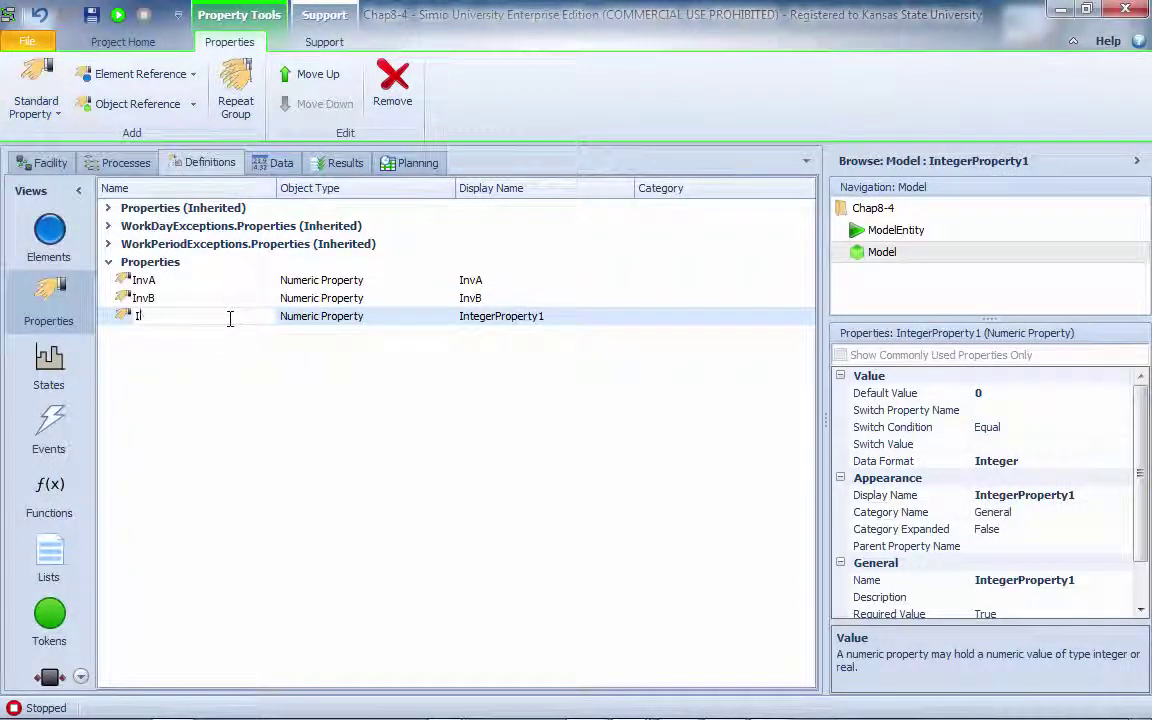
{"action": "type", "text": "nvC"}
{"action": "key", "text": "Return"}
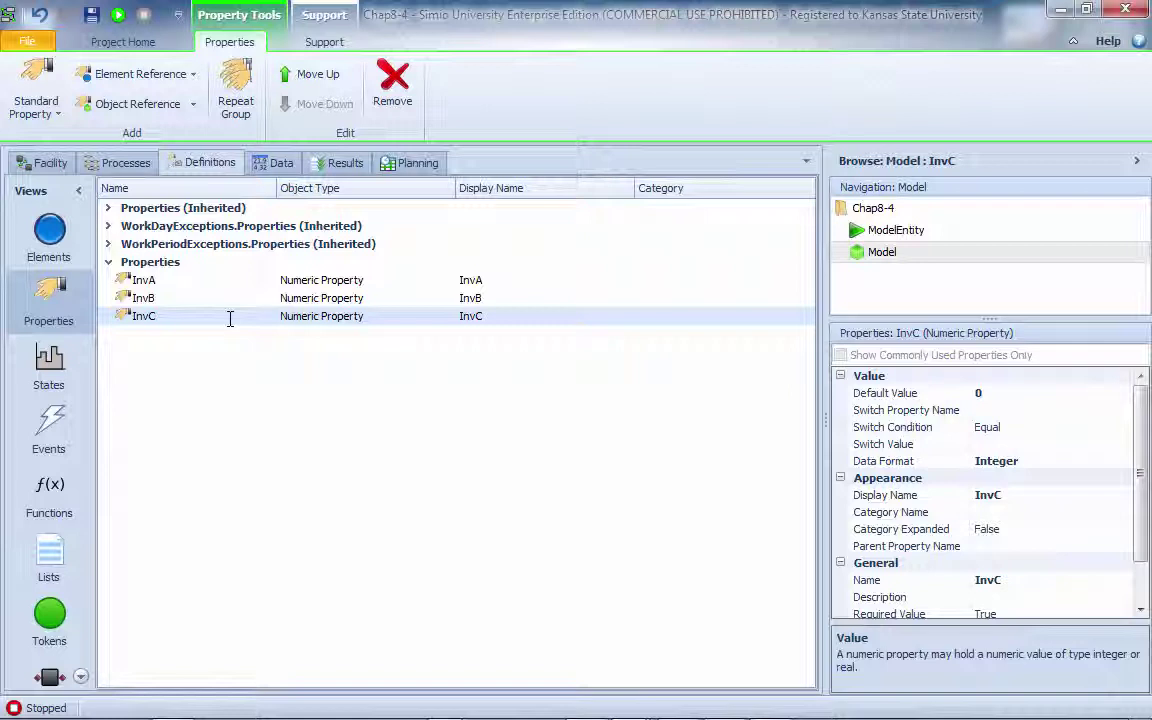
Rename the properties to InitInvA, InitInvB and InitInvC, then return to the Facility view.
{"action": "left_click", "coordinate": [163, 281]}
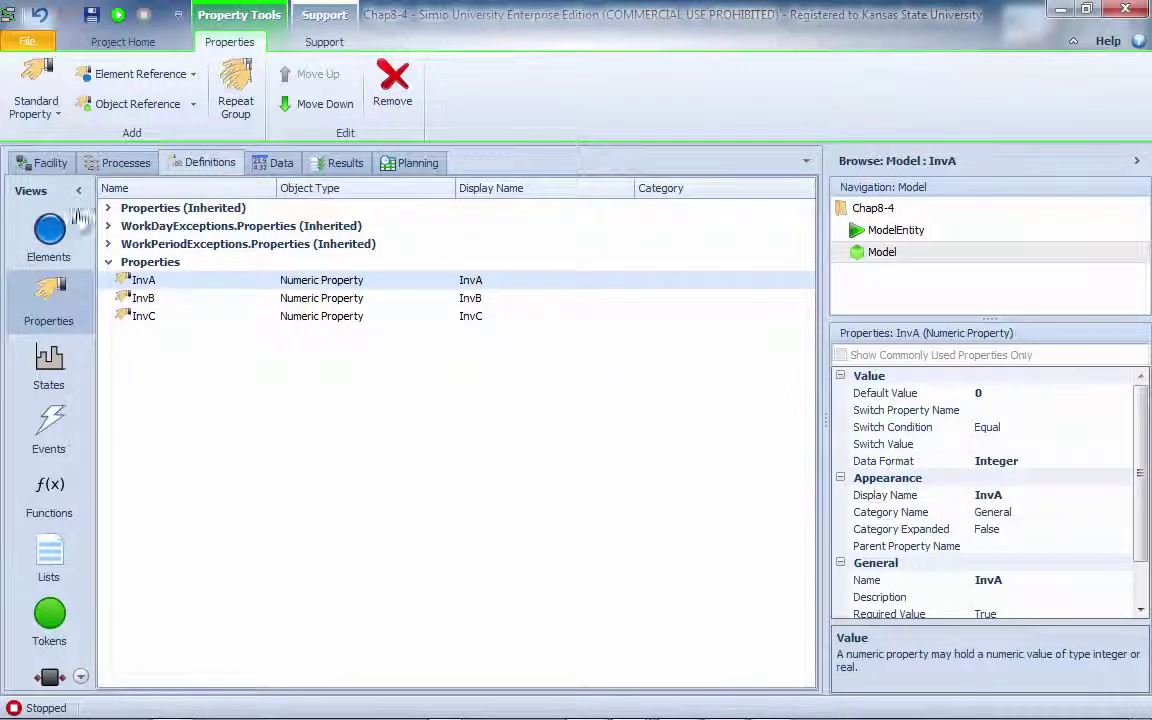
{"action": "left_click", "coordinate": [148, 280]}
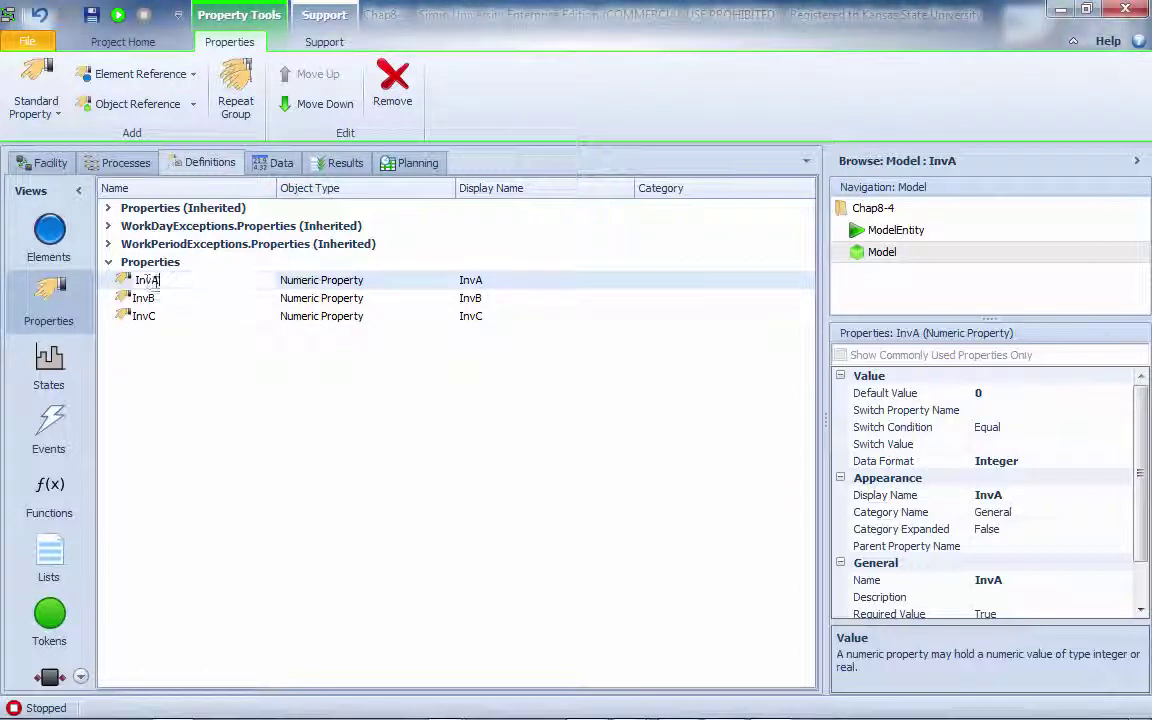
{"action": "key", "text": "Home"}
{"action": "type", "text": "In"}
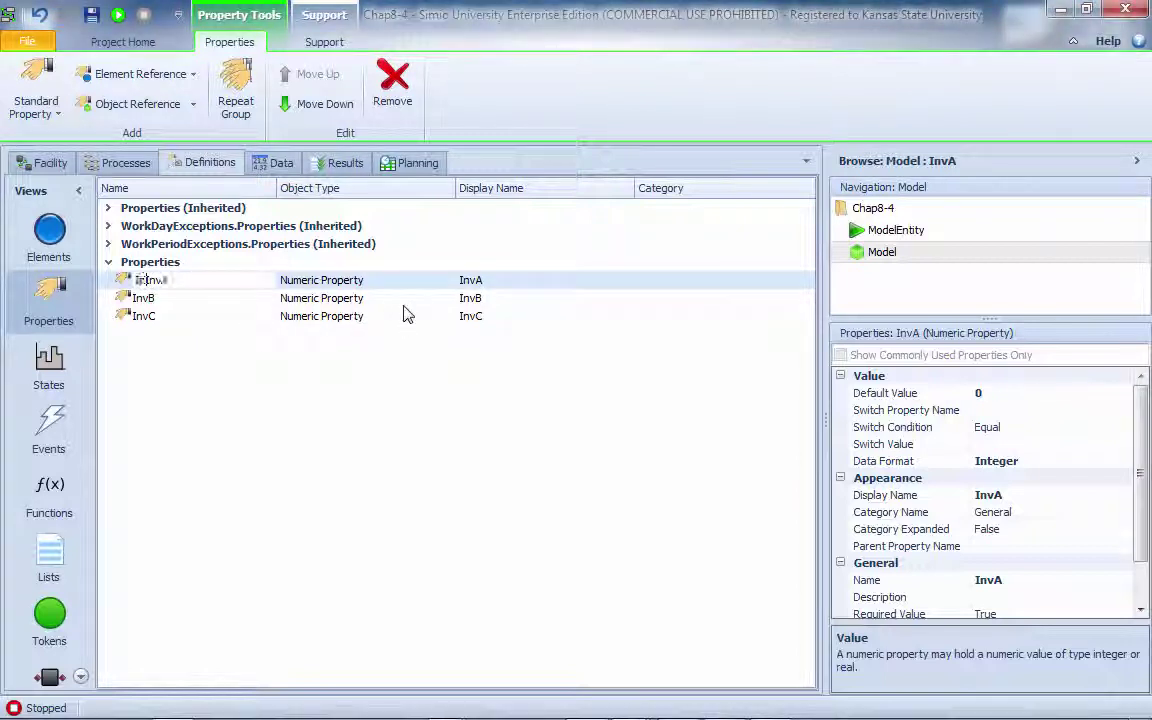
{"action": "type", "text": "it"}
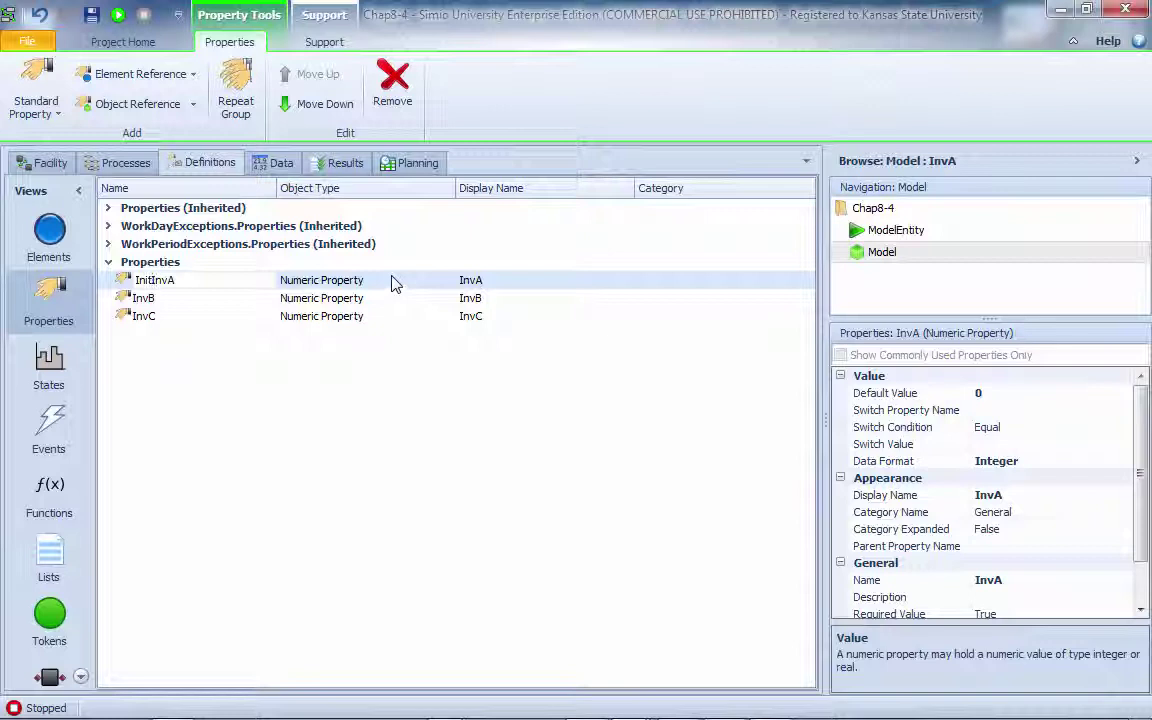
{"action": "left_click", "coordinate": [145, 298]}
{"action": "left_click", "coordinate": [145, 298]}
{"action": "key", "text": "Home"}
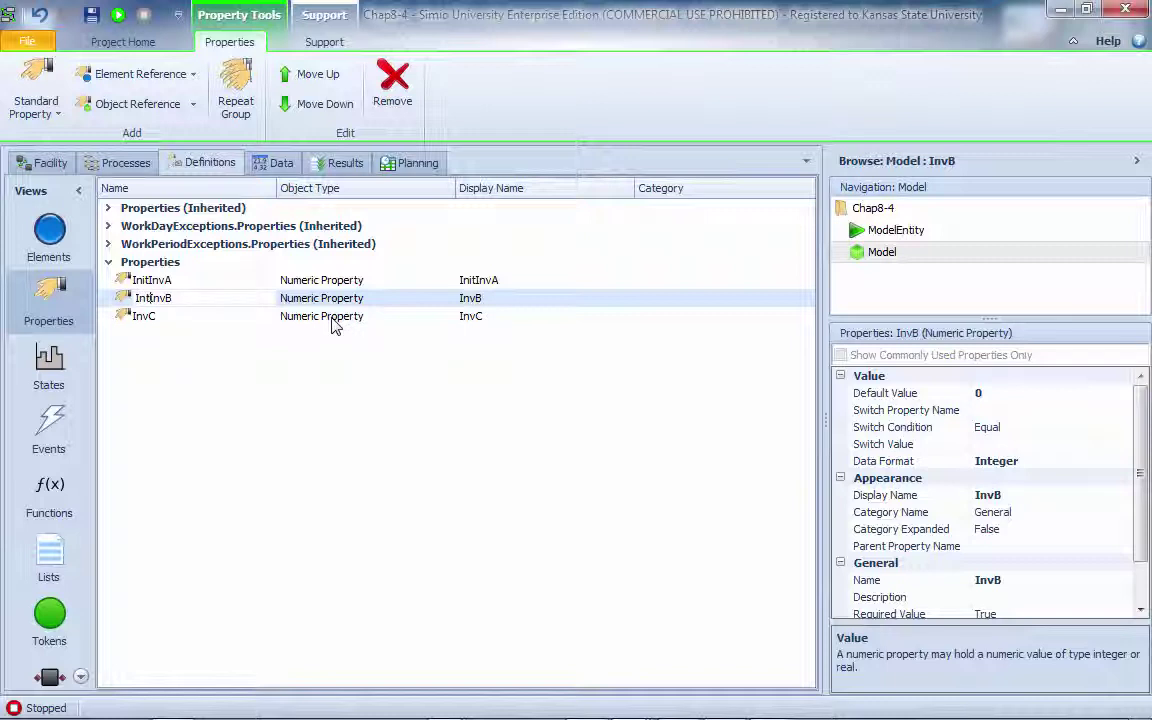
{"action": "type", "text": "Init"}
{"action": "key", "text": "BackSpace"}
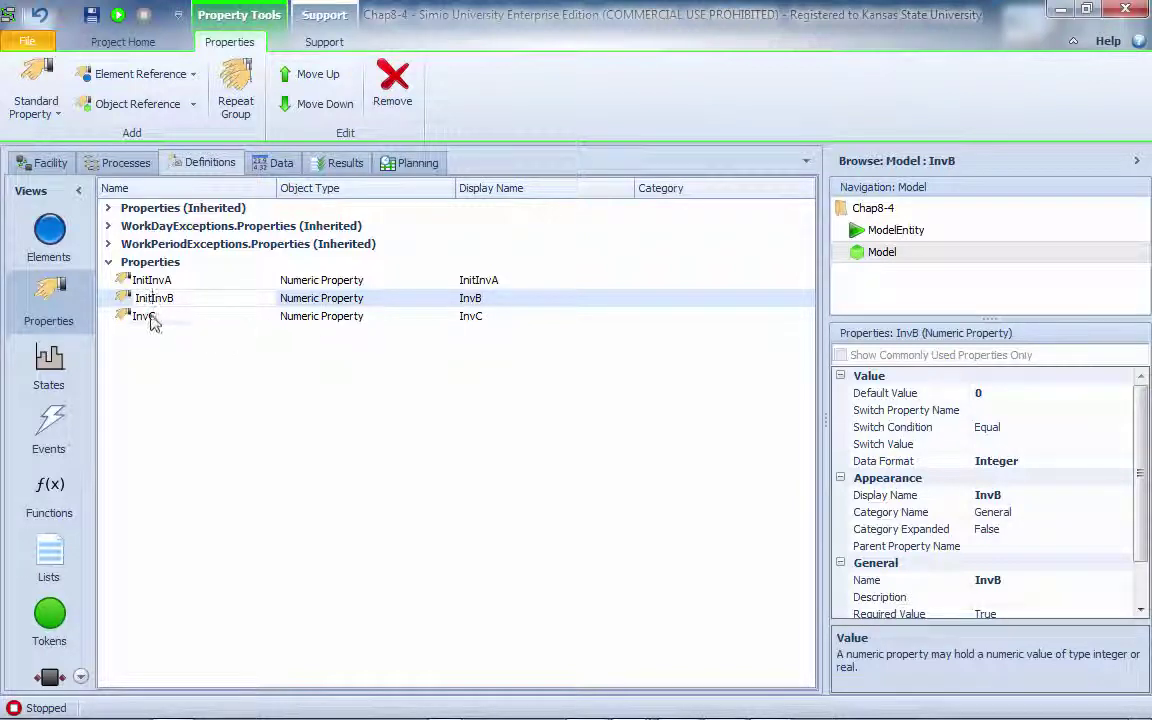
{"action": "left_click", "coordinate": [143, 318]}
{"action": "left_click", "coordinate": [142, 318]}
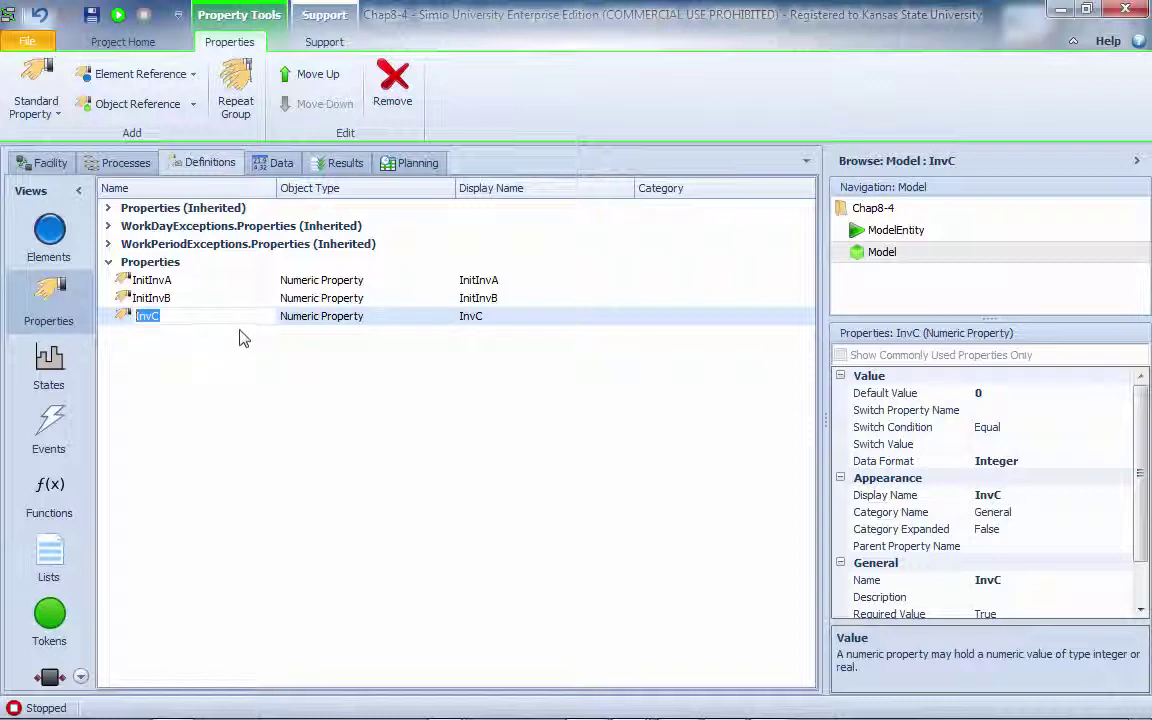
{"action": "type", "text": "Init"}
{"action": "key", "text": "Return"}
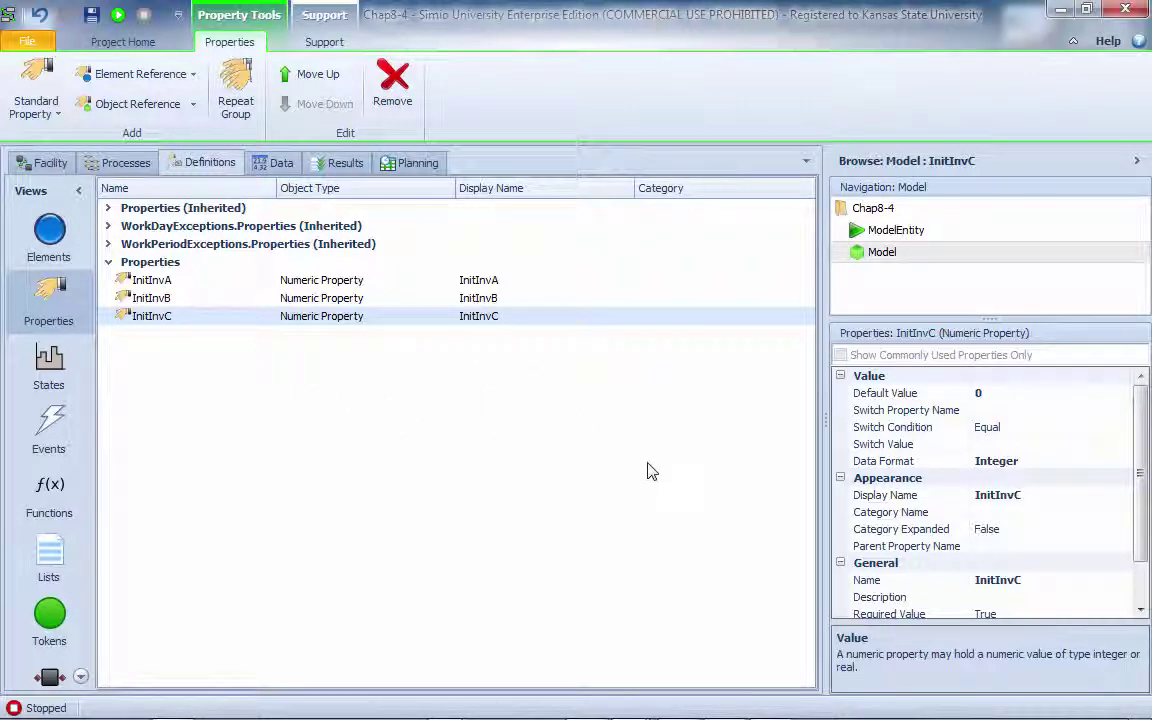
{"action": "left_click", "coordinate": [42, 162]}
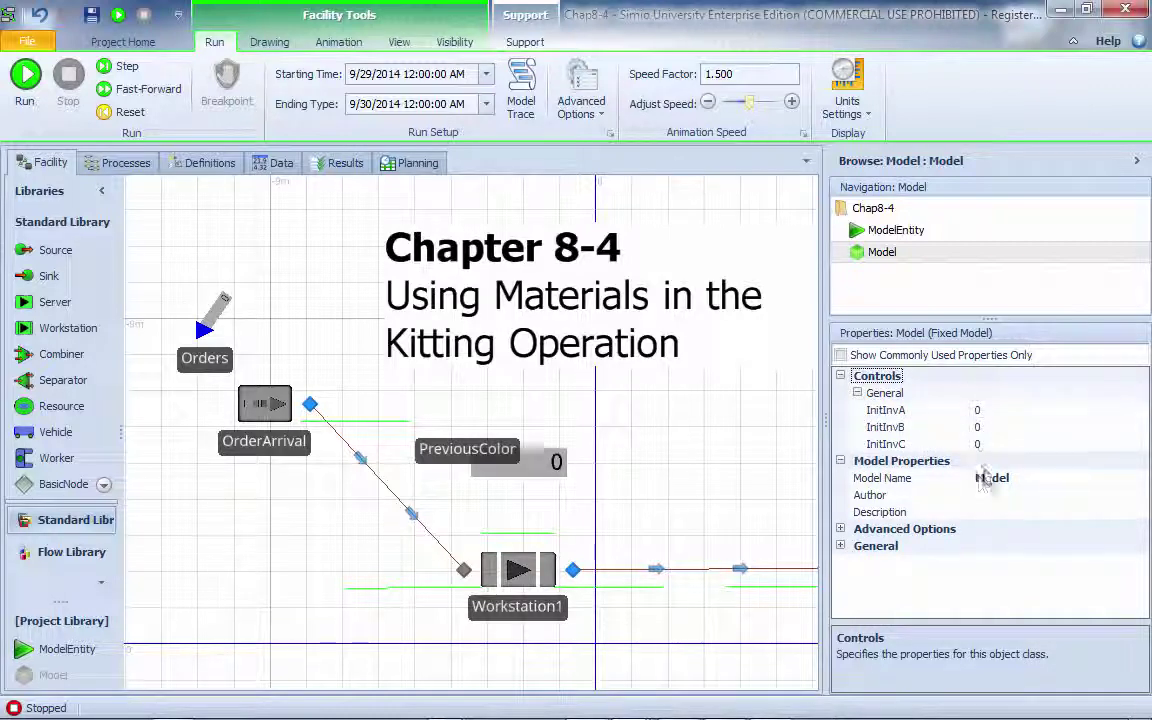
Enter model property values InitInvA 100, InitInvB 100, InitInvC 200, then go back to Definitions.
{"action": "left_click", "coordinate": [980, 410]}
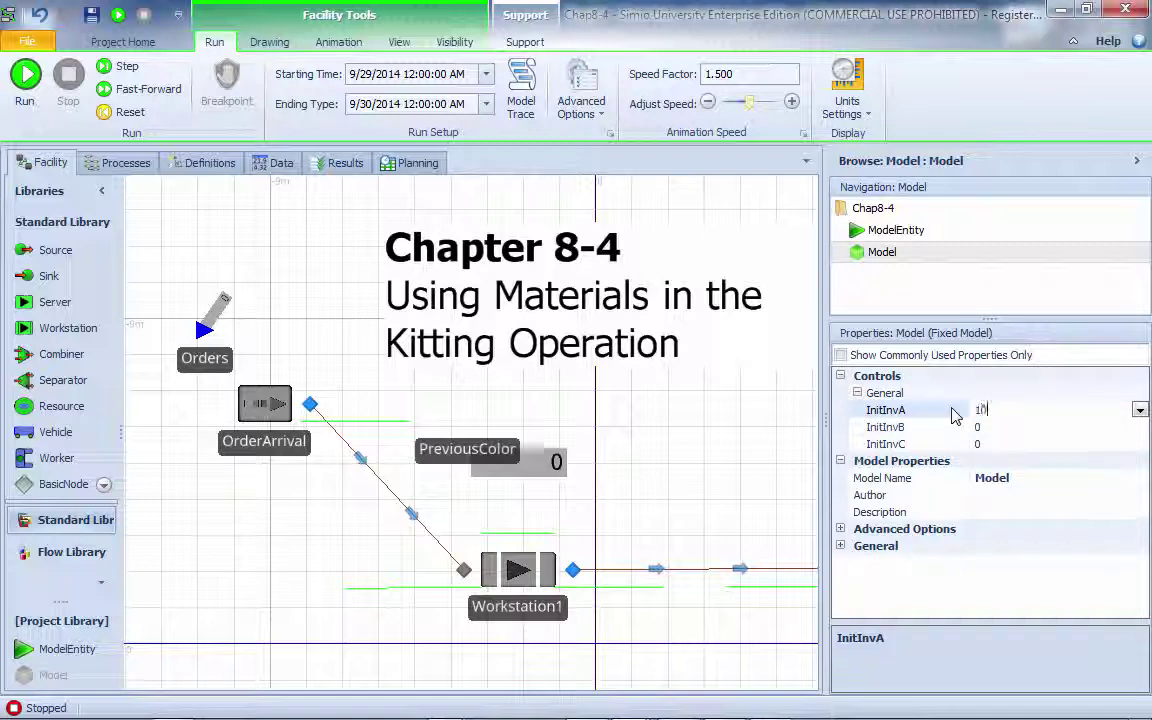
{"action": "left_click", "coordinate": [976, 427]}
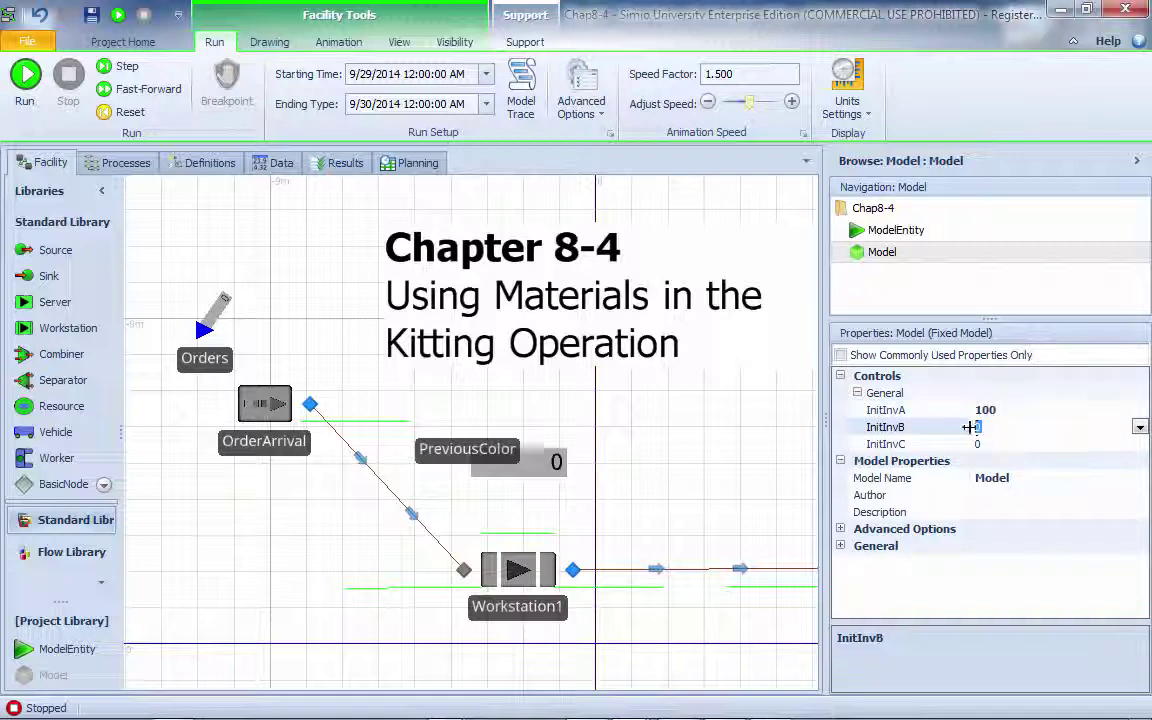
{"action": "type", "text": "100"}
{"action": "left_click", "coordinate": [975, 443]}
{"action": "type", "text": "1"}
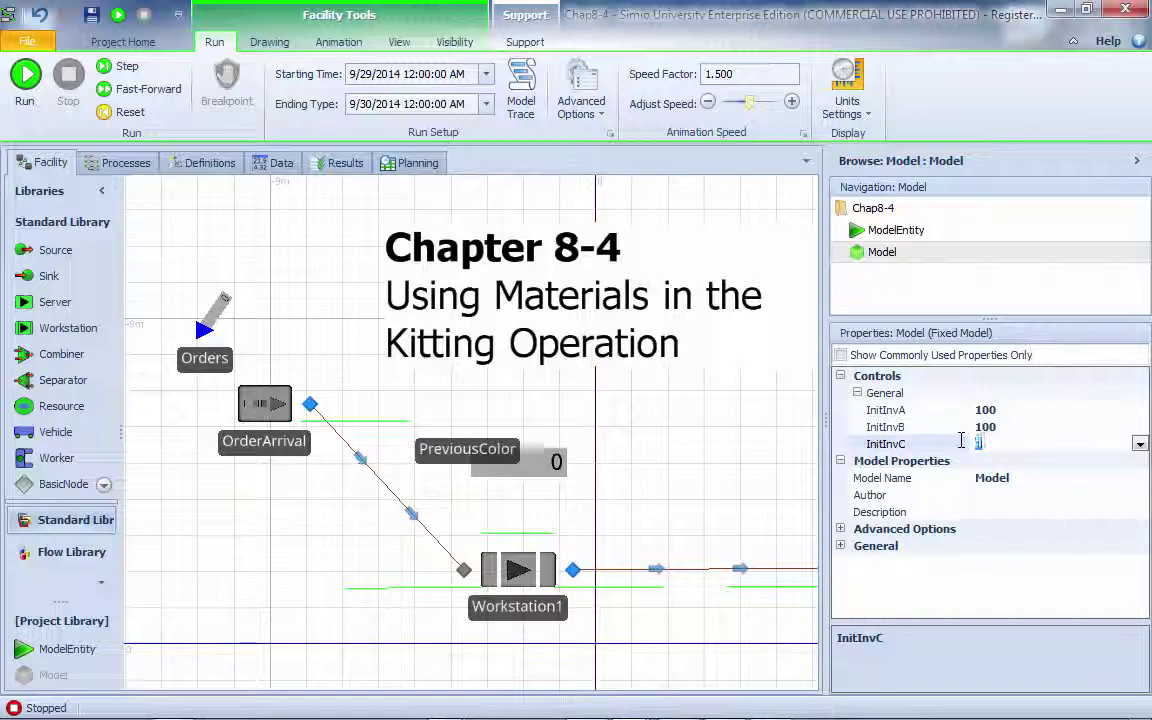
{"action": "type", "text": "00"}
{"action": "left_click", "coordinate": [977, 494]}
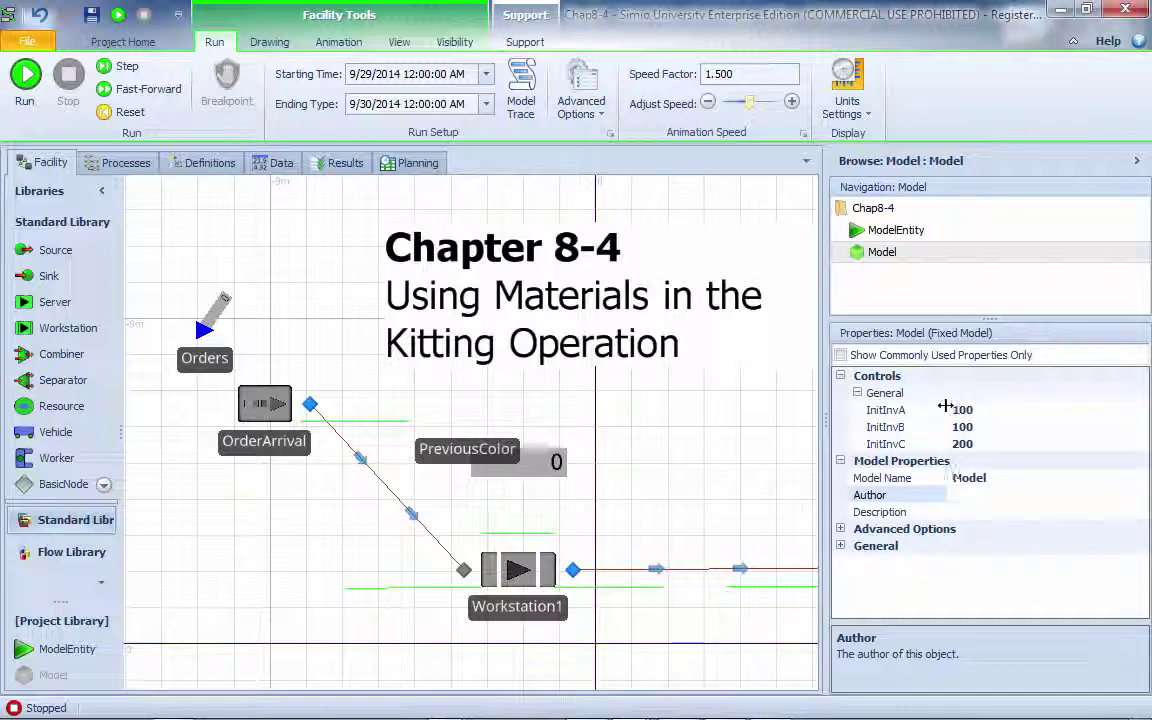
{"action": "left_click", "coordinate": [198, 168]}
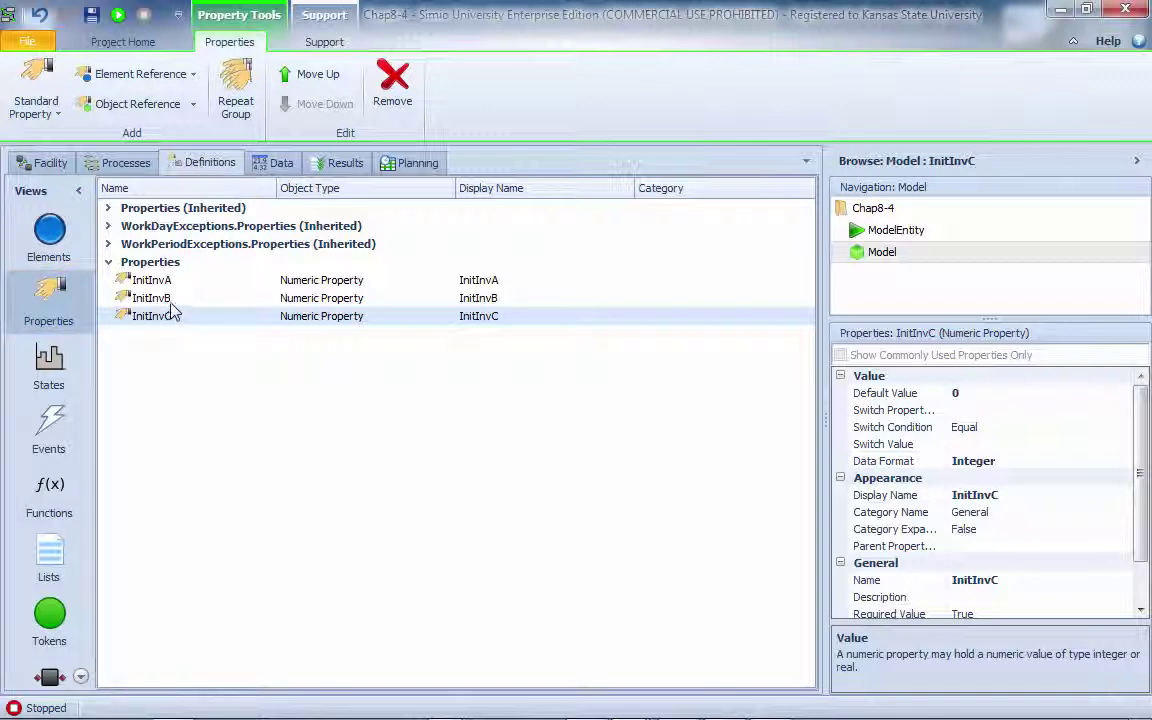
Set property default values: InitInvC 200, InitInvA 100, InitInvB 150.
{"action": "left_click", "coordinate": [987, 392]}
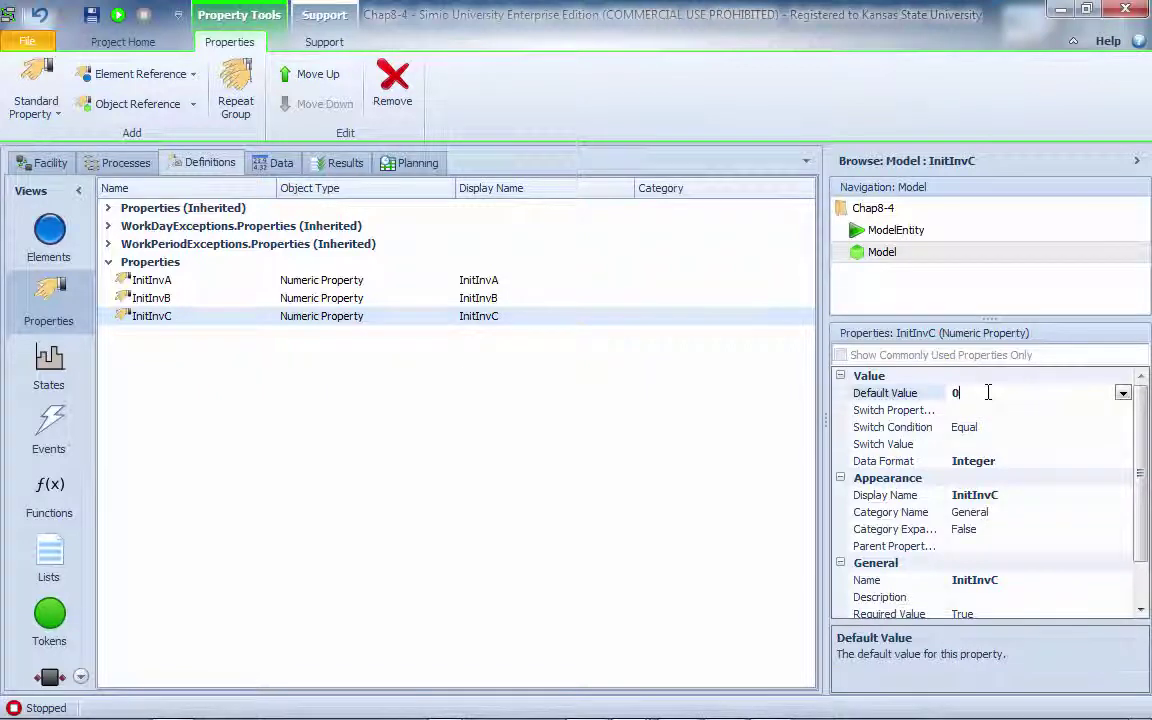
{"action": "double_click", "coordinate": [987, 392]}
{"action": "type", "text": "100"}
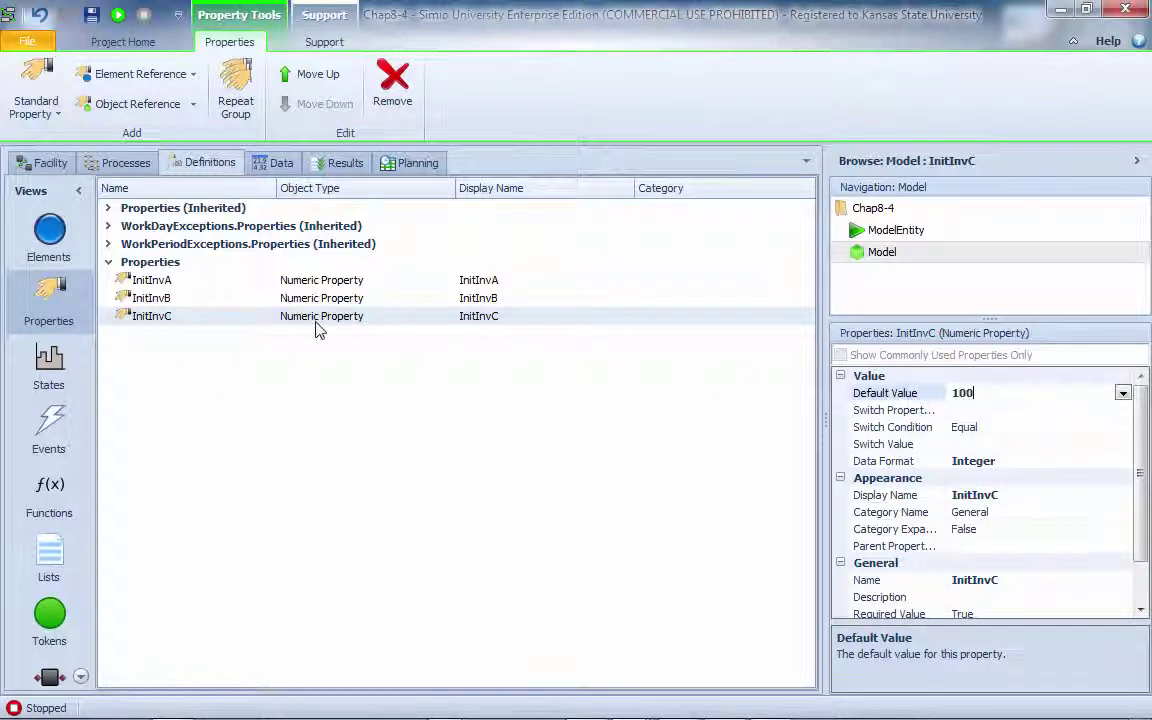
{"action": "key", "text": "BackSpace"}
{"action": "key", "text": "BackSpace"}
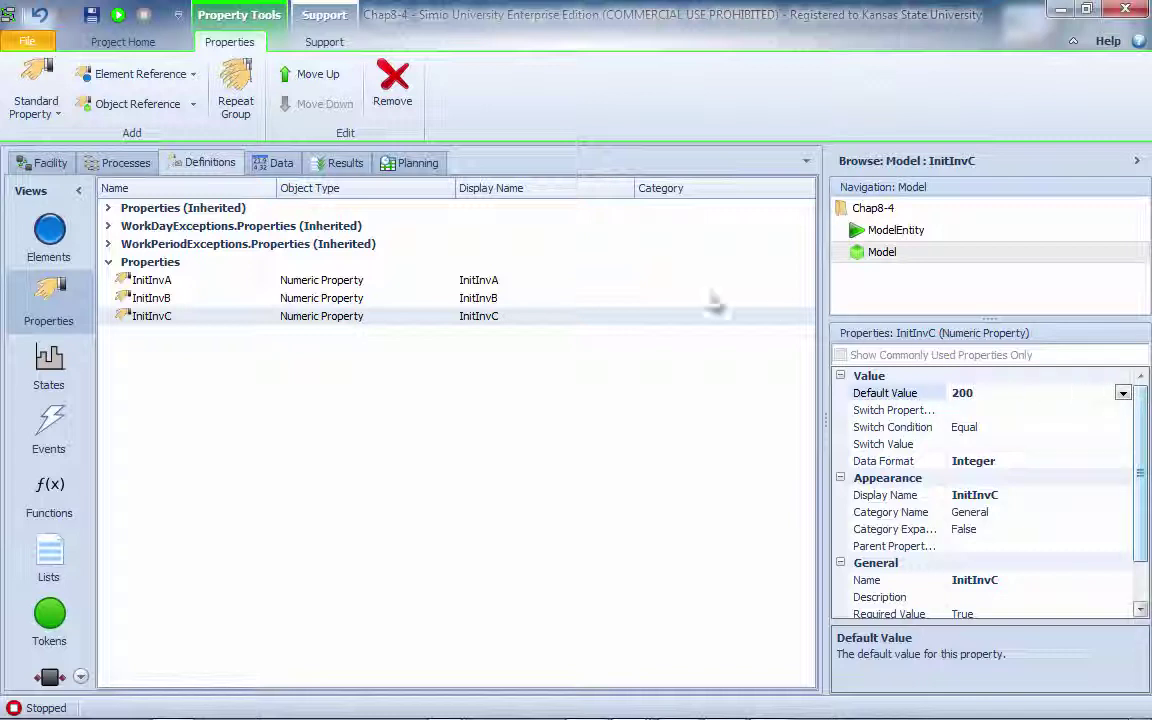
{"action": "left_click", "coordinate": [290, 282]}
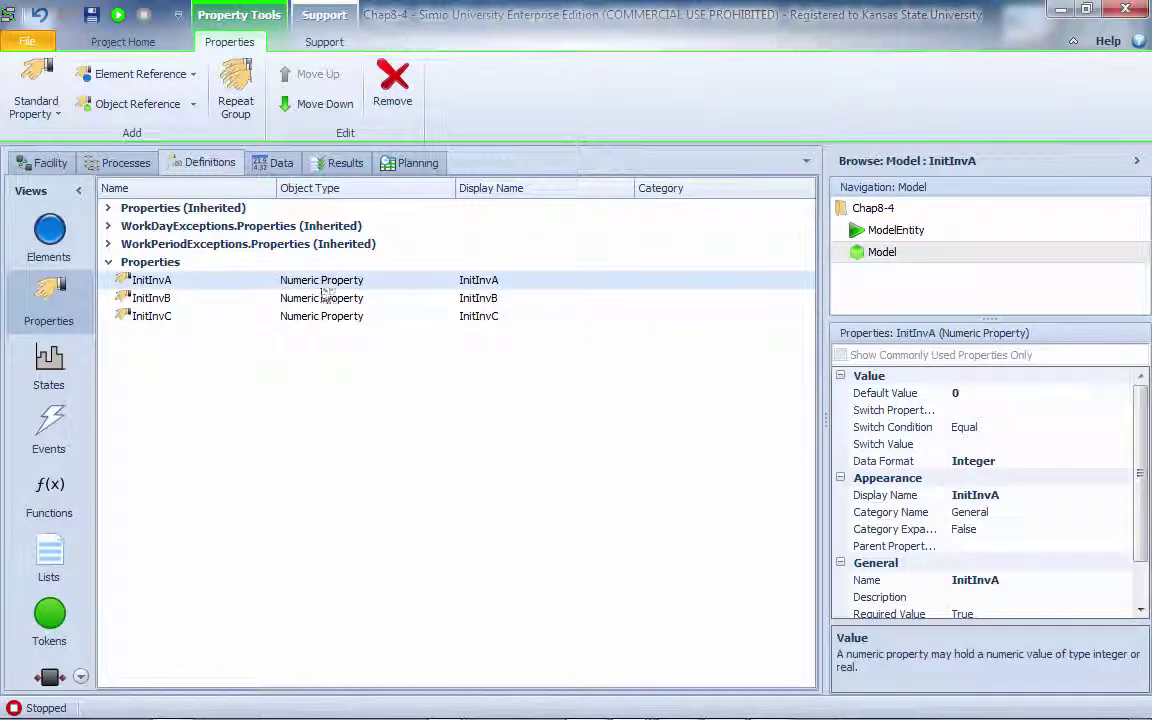
{"action": "left_click", "coordinate": [925, 395]}
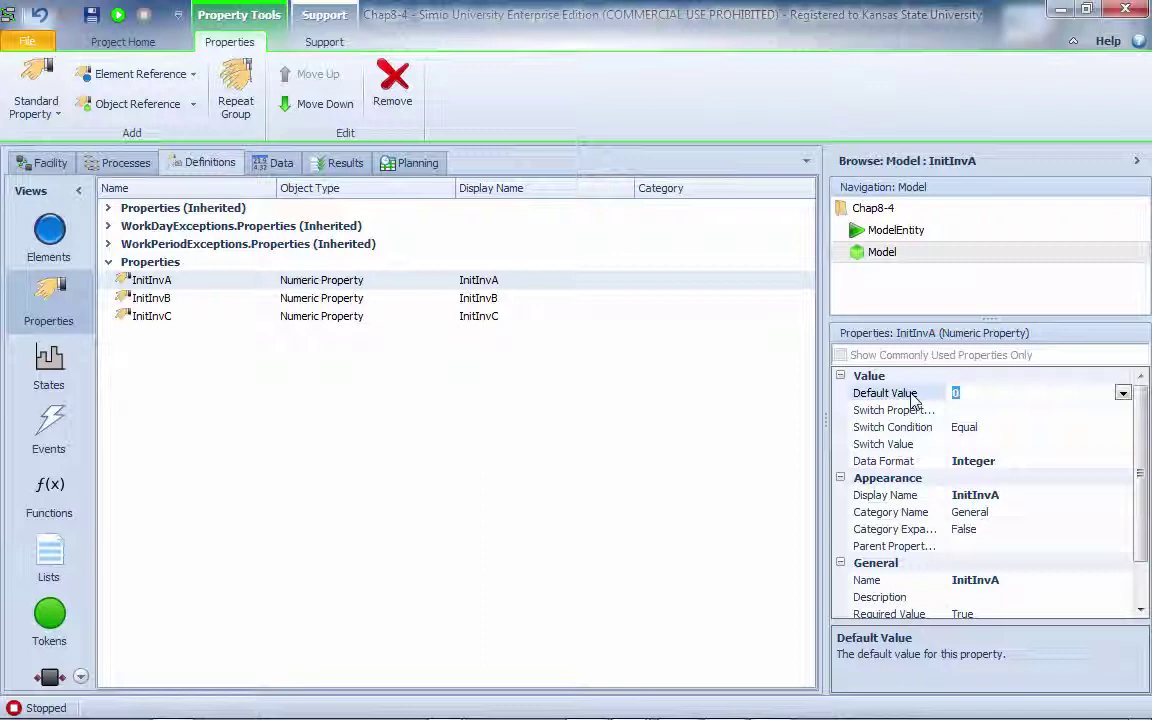
{"action": "type", "text": "100"}
{"action": "left_click", "coordinate": [275, 299]}
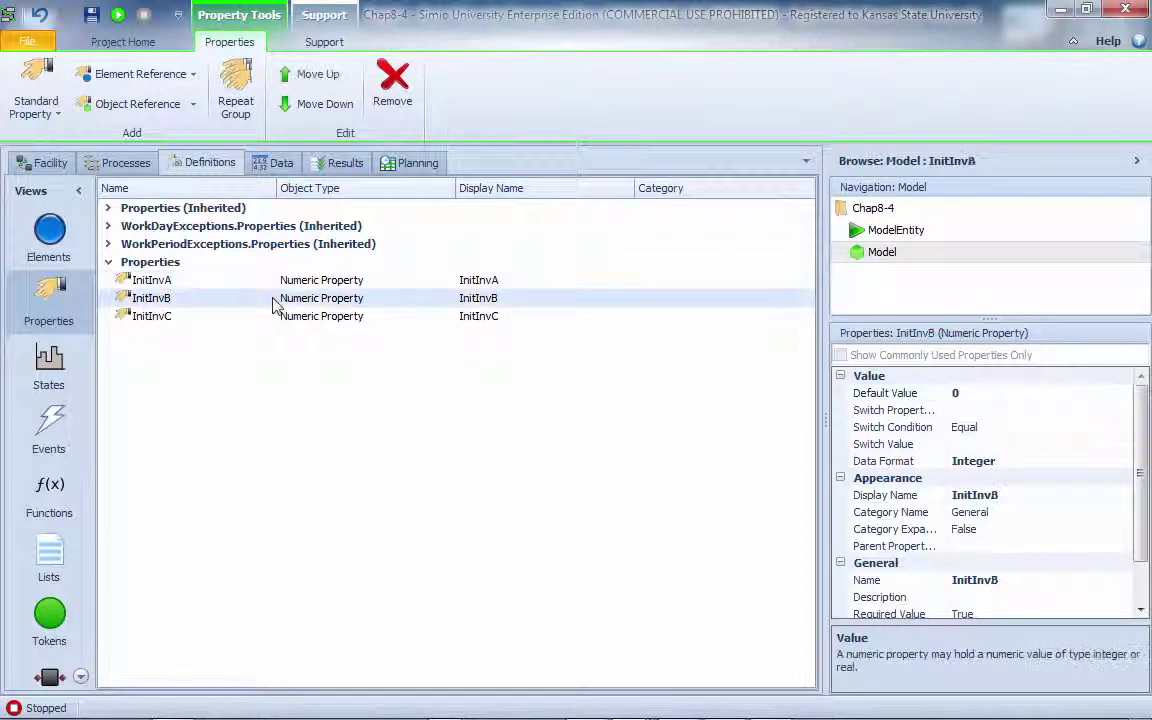
{"action": "left_click", "coordinate": [990, 394]}
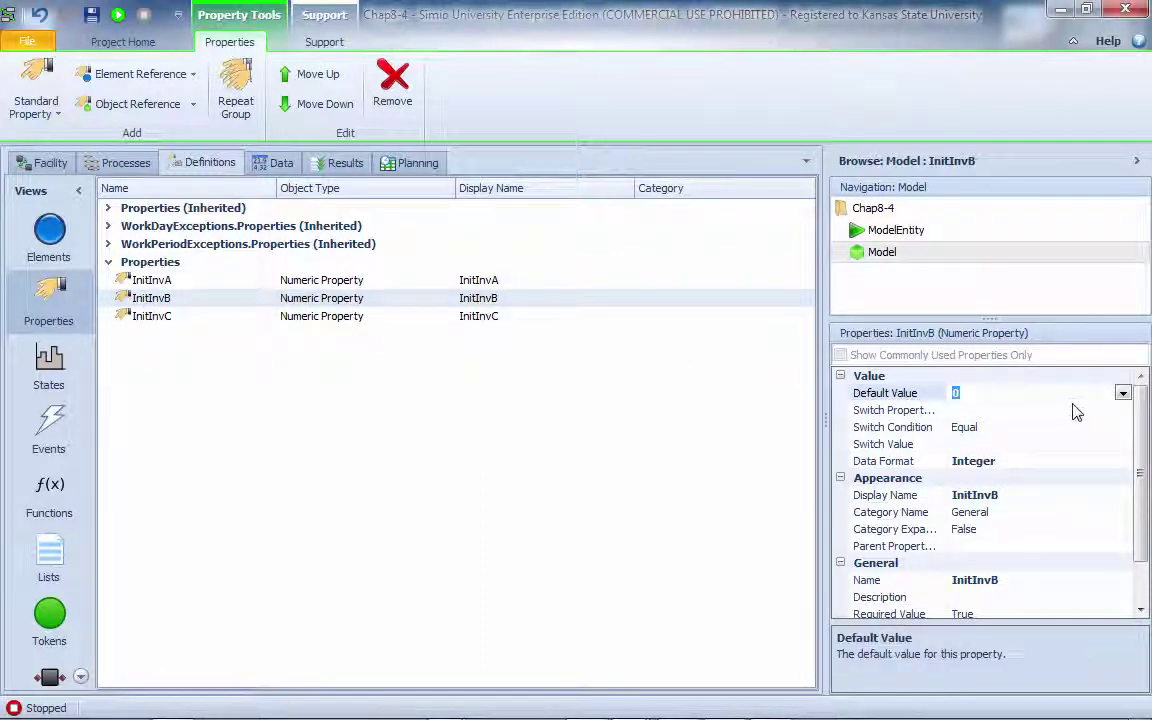
{"action": "type", "text": "15"}
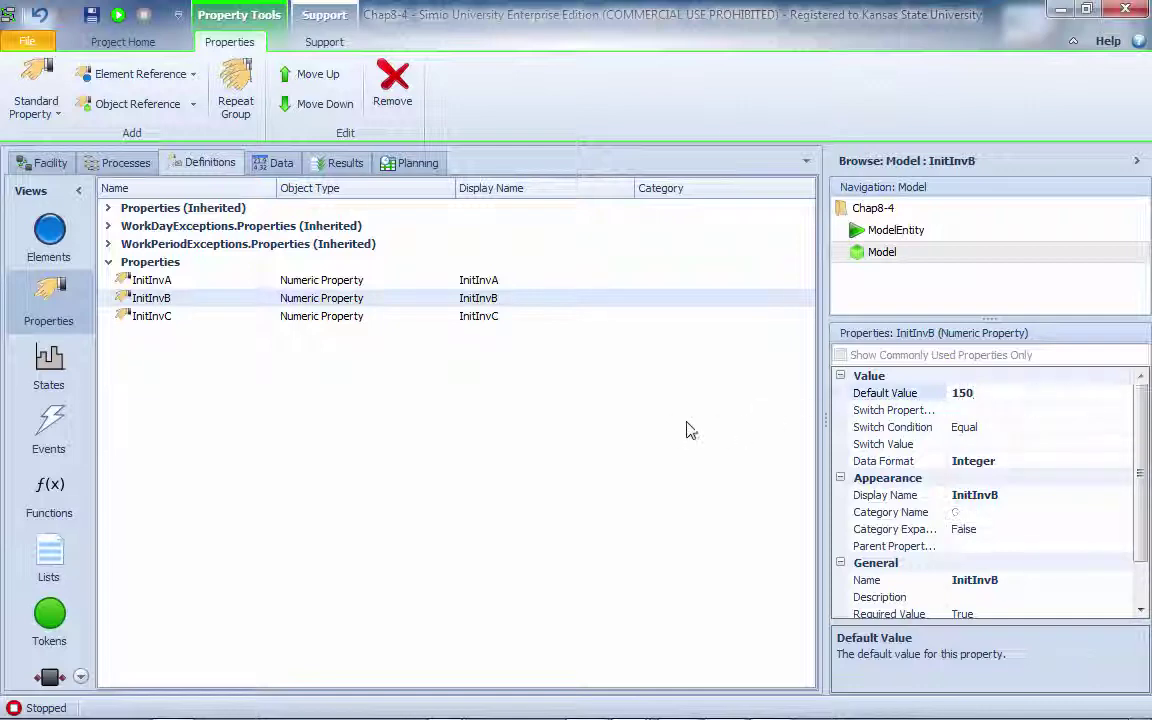
Check InitInvB's value in the Facility model controls and glance at the Processes view.
{"action": "left_click", "coordinate": [50, 162]}
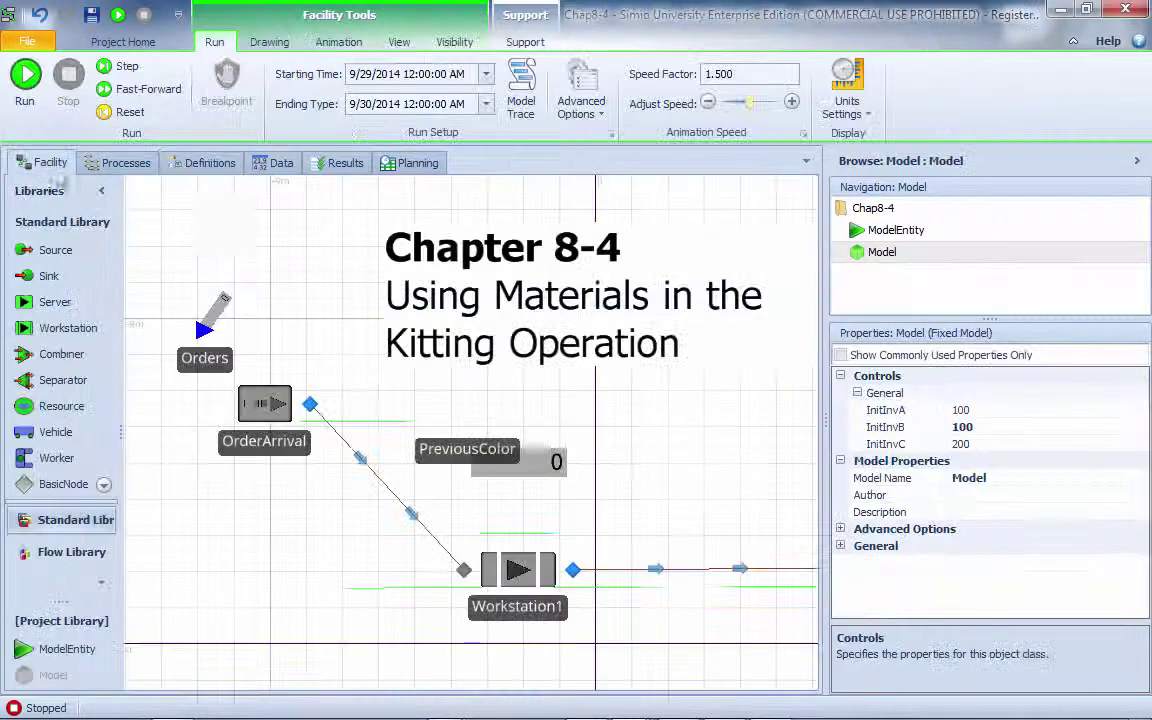
{"action": "left_click", "coordinate": [978, 430]}
{"action": "left_click", "coordinate": [1141, 426]}
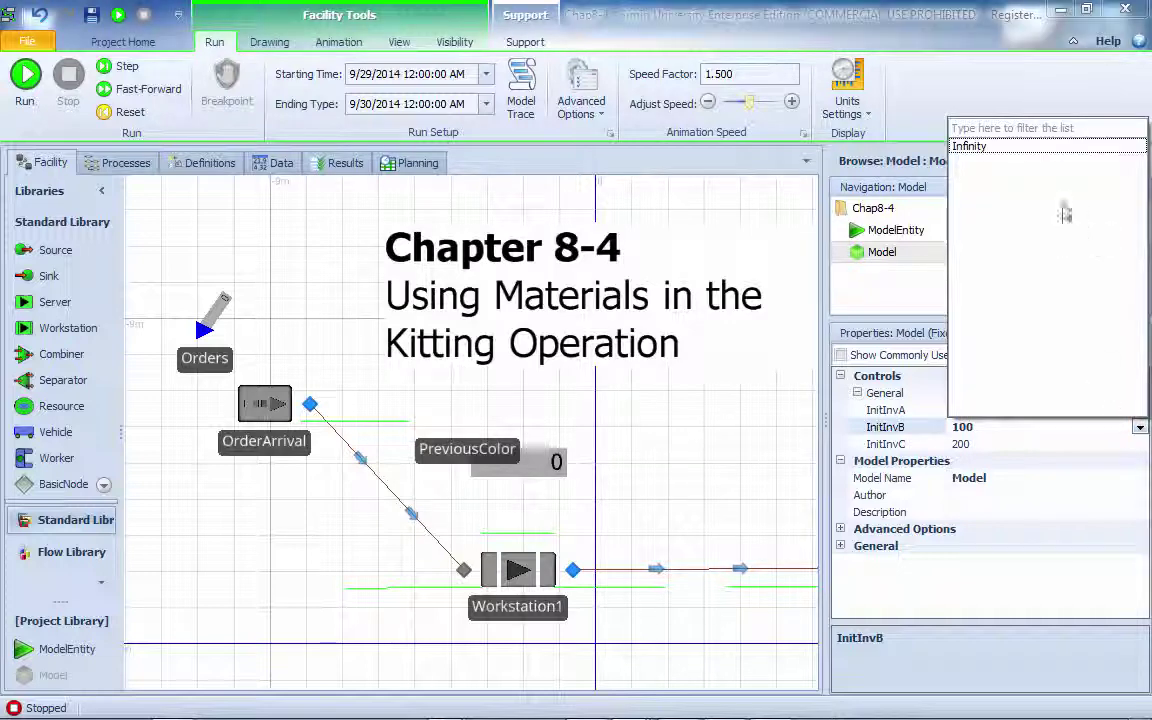
{"action": "left_click", "coordinate": [847, 440]}
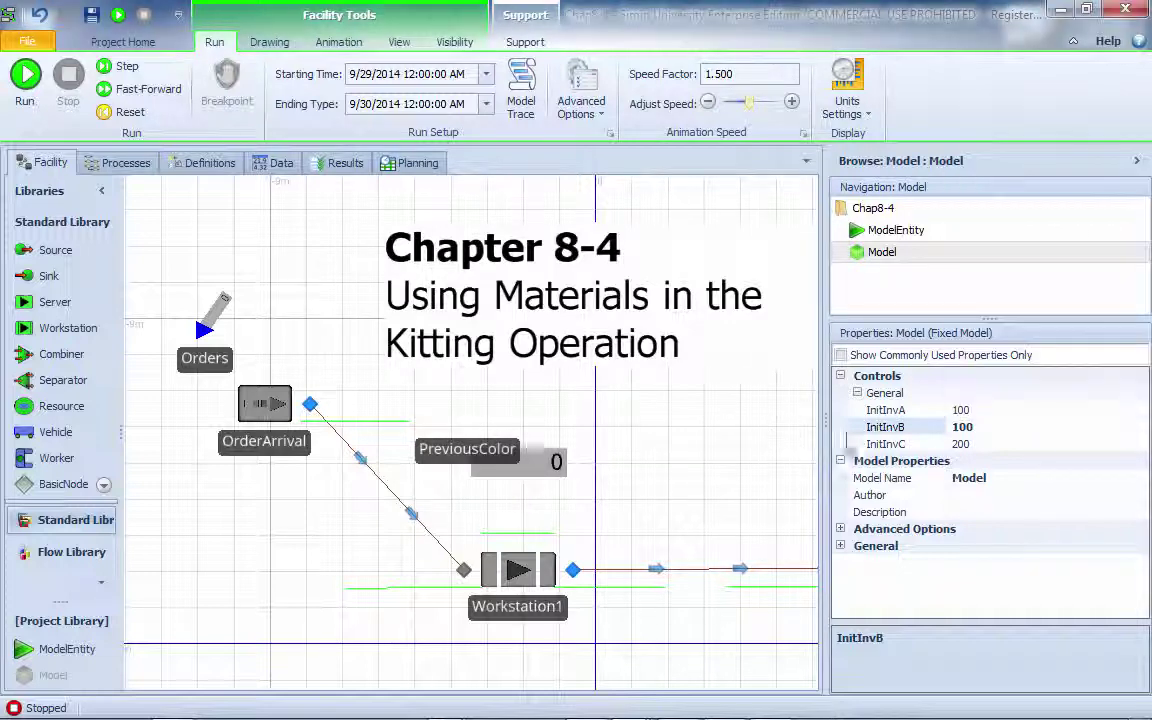
{"action": "left_click", "coordinate": [118, 162]}
{"action": "left_click", "coordinate": [45, 162]}
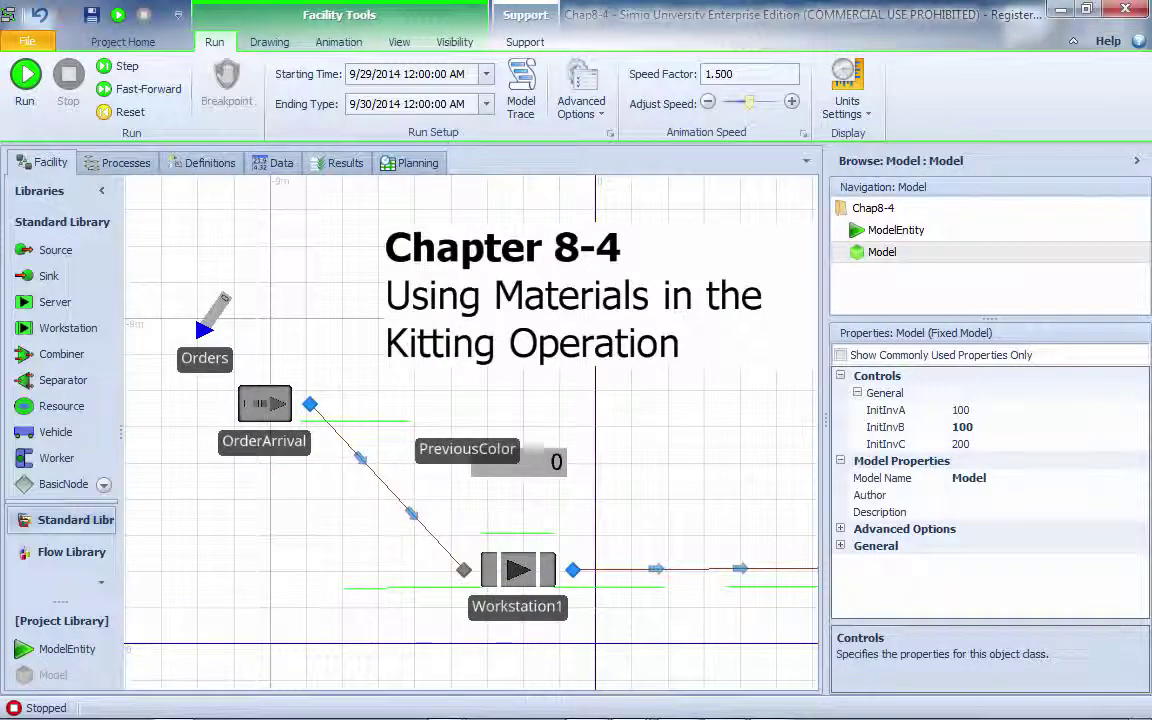
Select the SubA material and try entering InitInvA directly as its Initial Quantity.
{"action": "left_click", "coordinate": [211, 166]}
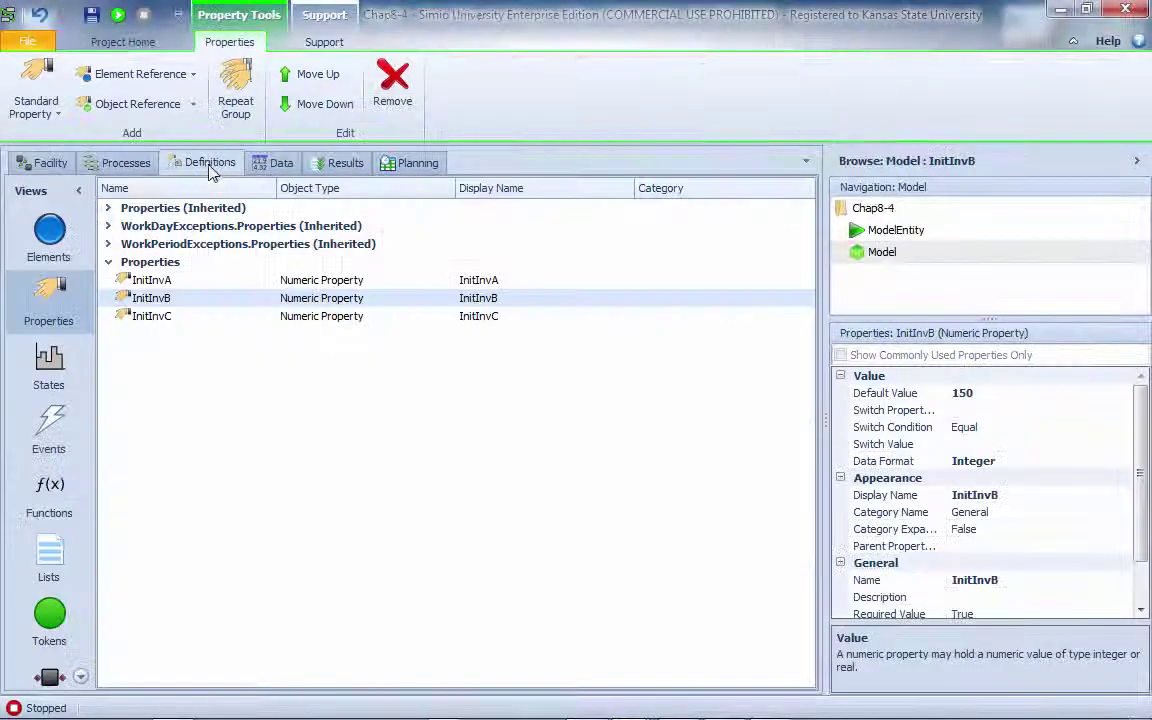
{"action": "left_click", "coordinate": [58, 245]}
{"action": "left_click", "coordinate": [145, 227]}
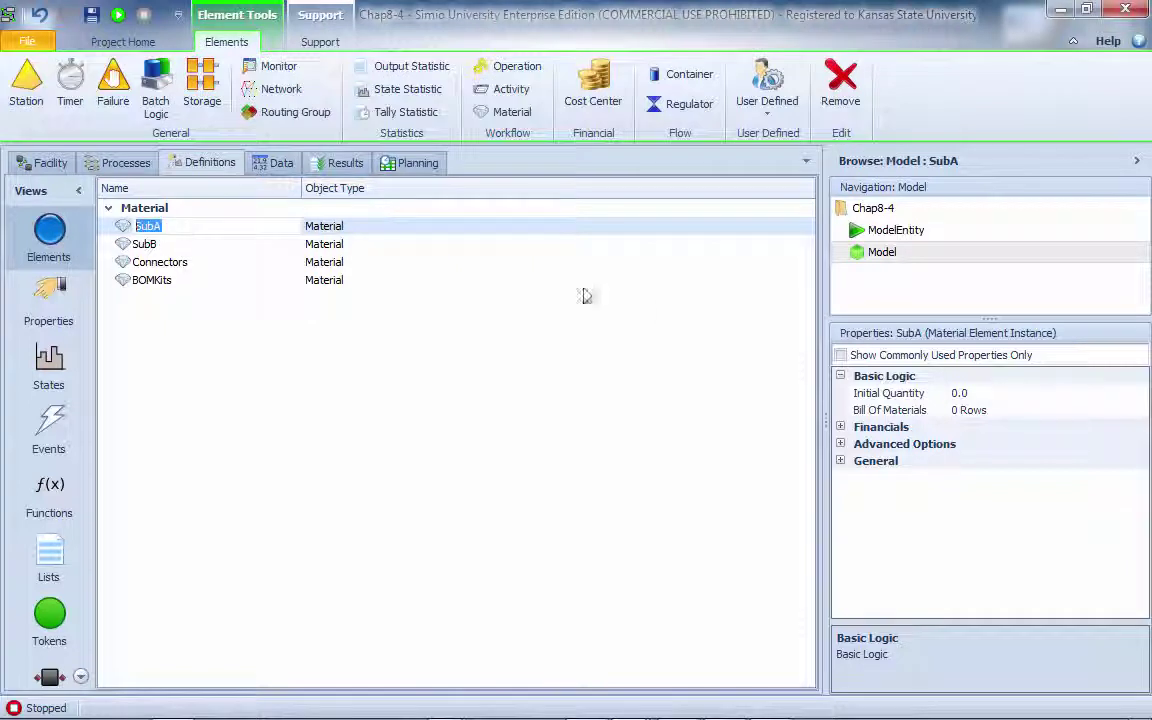
{"action": "left_click", "coordinate": [1026, 393]}
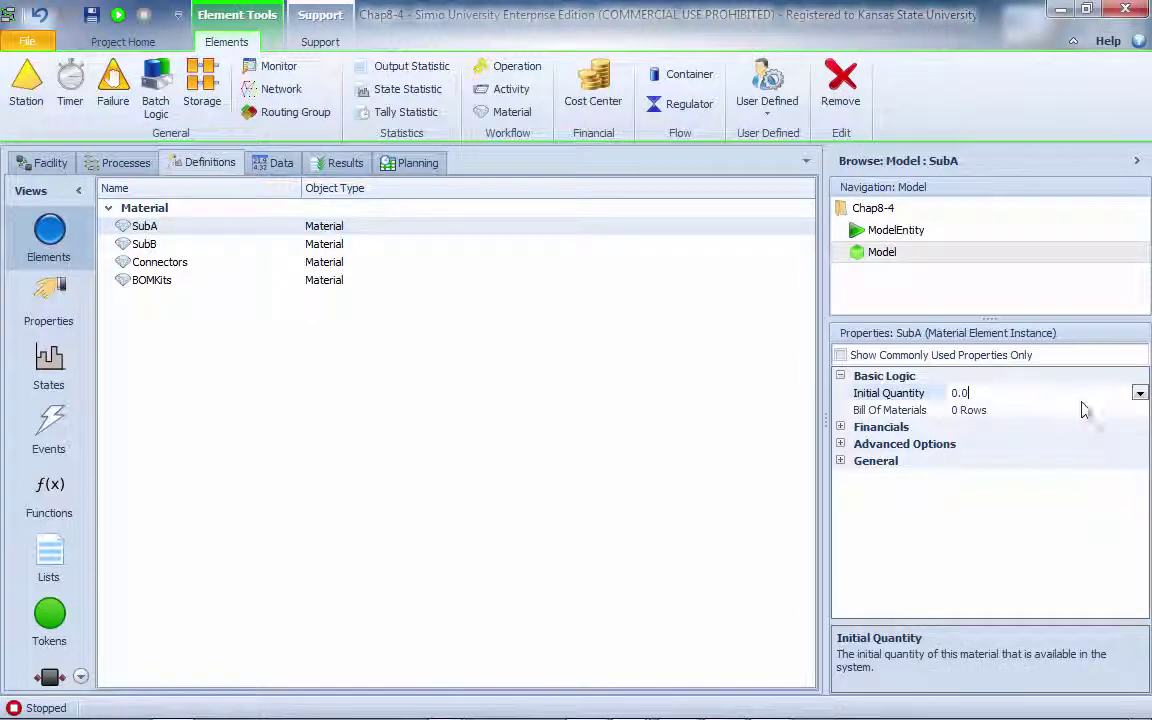
{"action": "left_click", "coordinate": [1139, 394]}
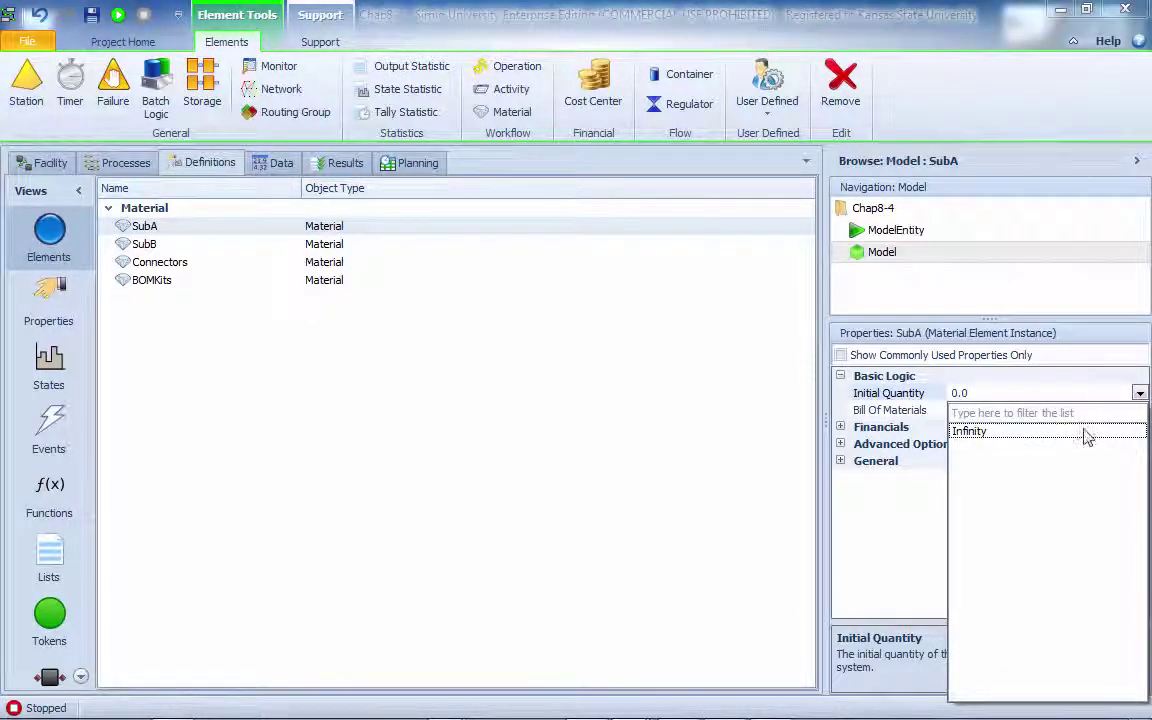
{"action": "left_click", "coordinate": [1054, 413]}
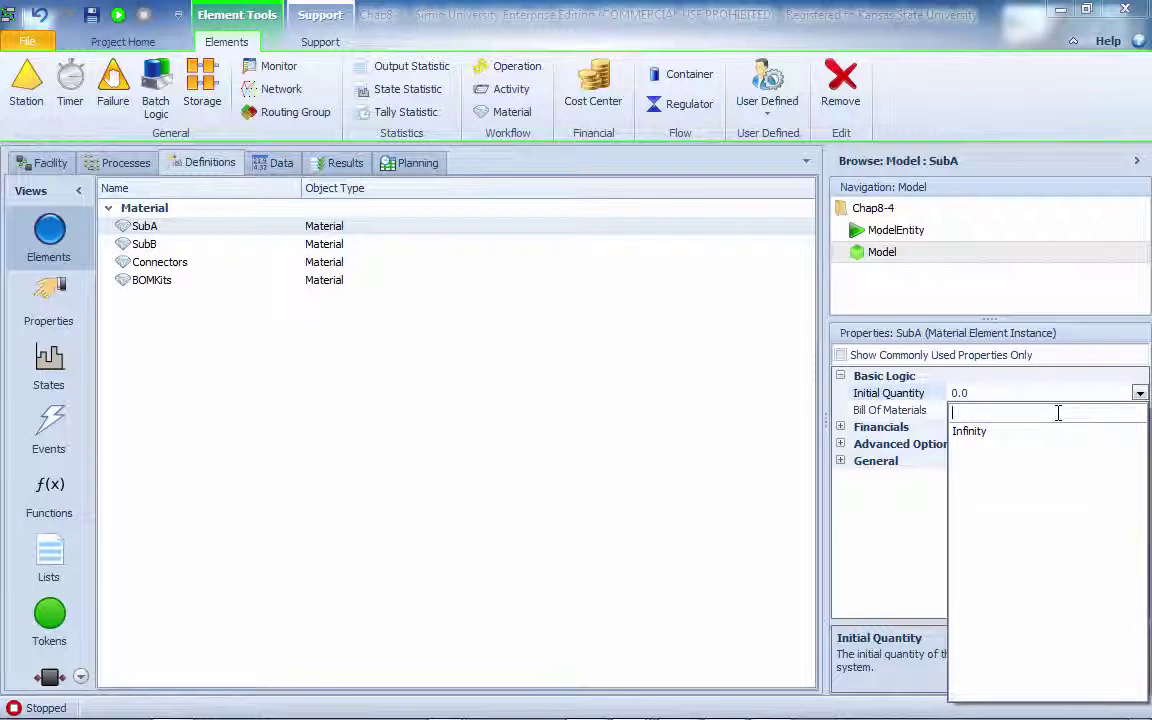
{"action": "type", "text": "Initi"}
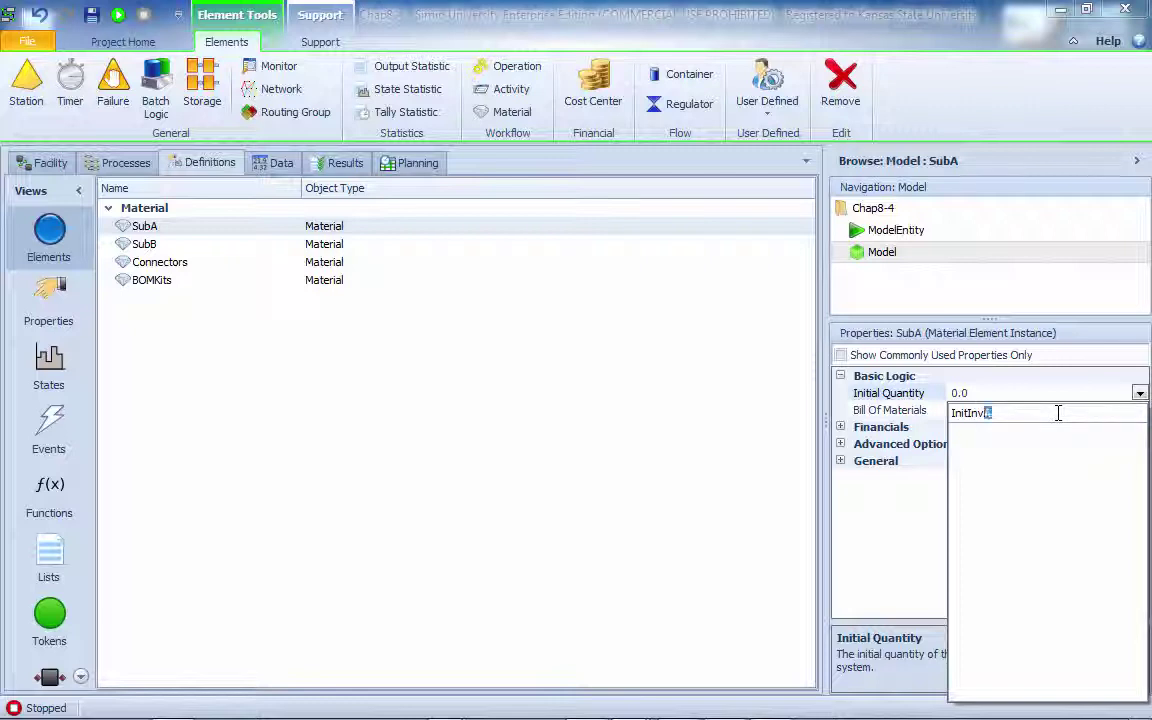
{"action": "key", "text": "Return"}
{"action": "key", "text": "Escape"}
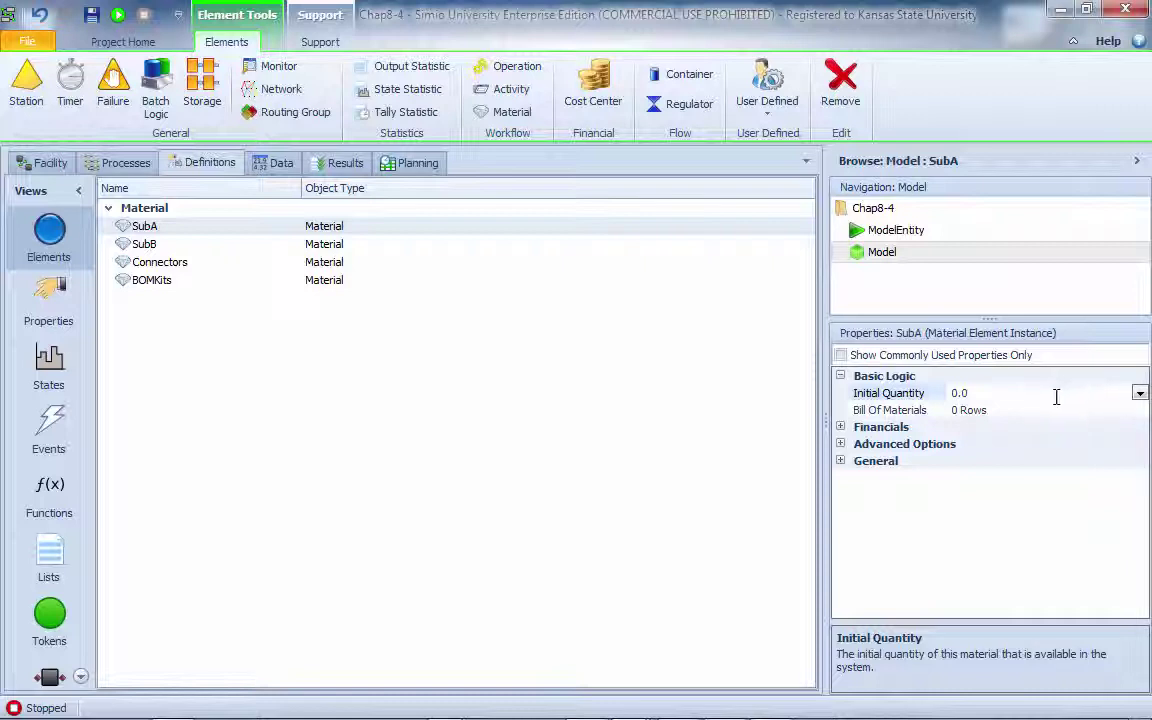
{"action": "left_click", "coordinate": [1139, 393]}
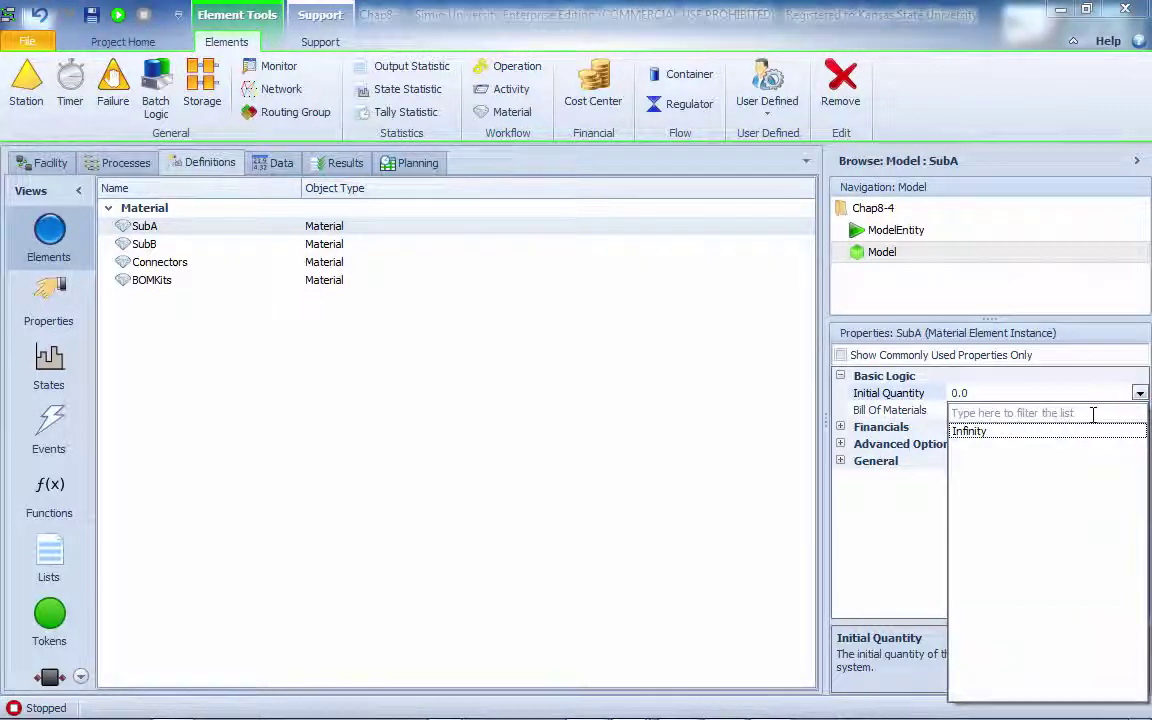
{"action": "left_click", "coordinate": [1038, 431]}
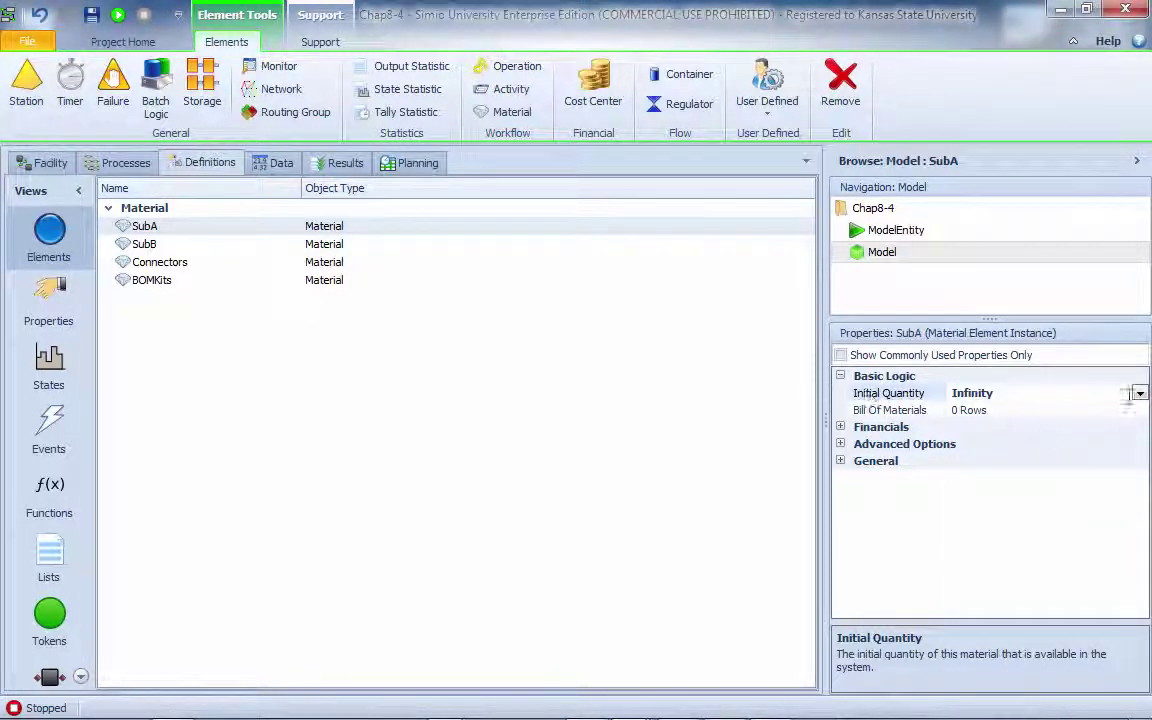
{"action": "left_click", "coordinate": [915, 390]}
{"action": "type", "text": "1"}
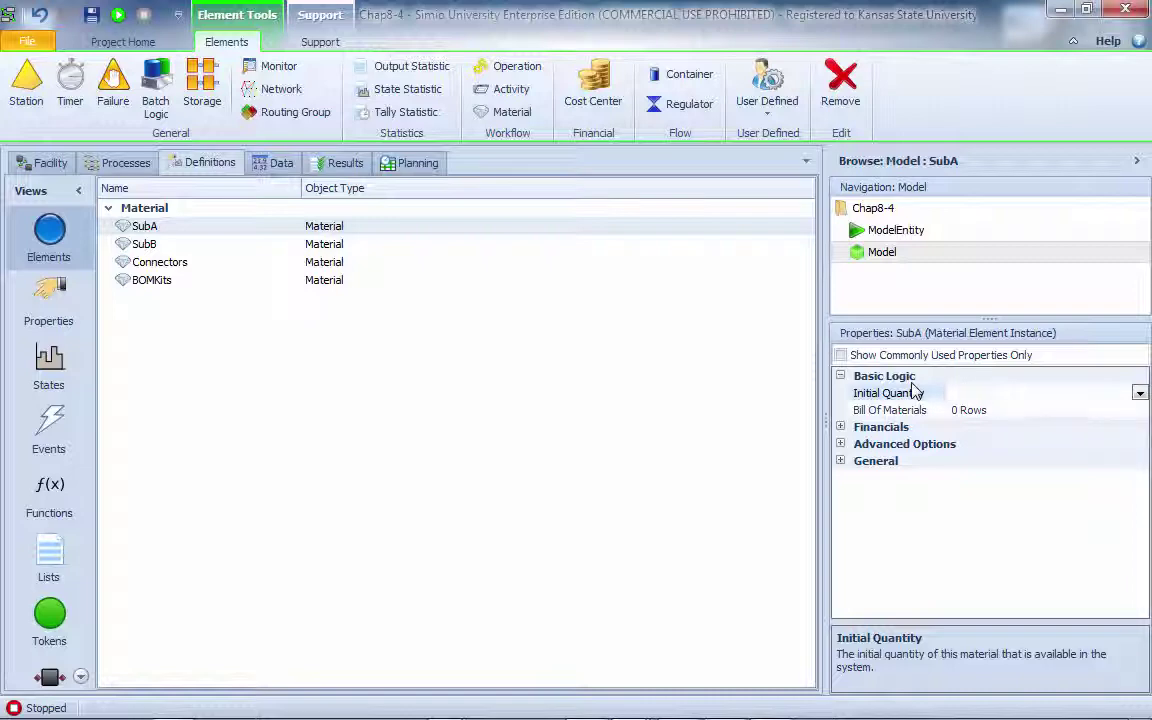
Clear SubA's Initial Quantity and make it reference the InitInvA property via Set Referenced Property.
{"action": "right_click", "coordinate": [989, 401]}
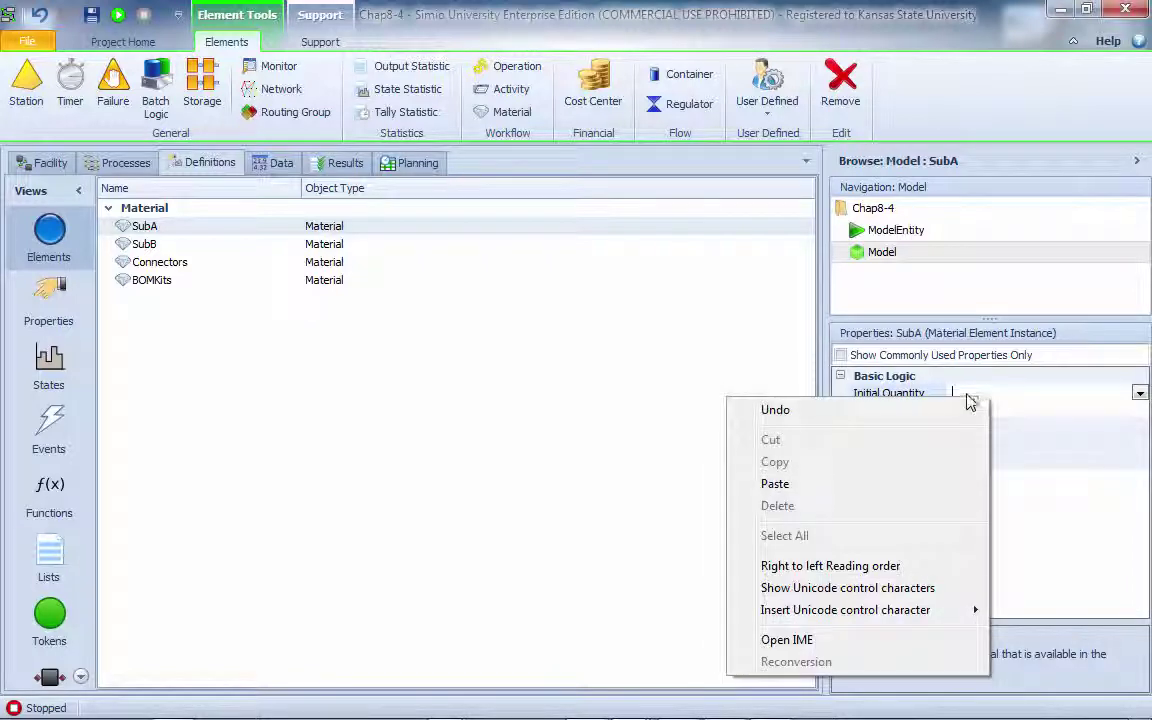
{"action": "mouse_move", "coordinate": [870, 610]}
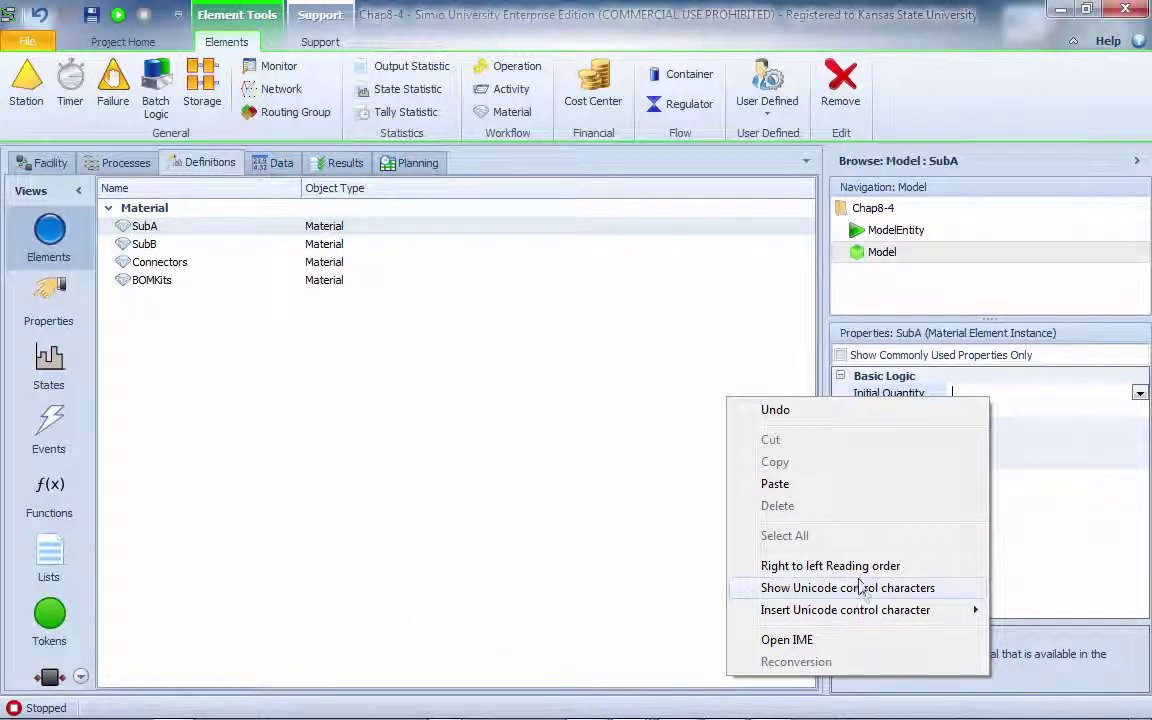
{"action": "left_click", "coordinate": [1064, 555]}
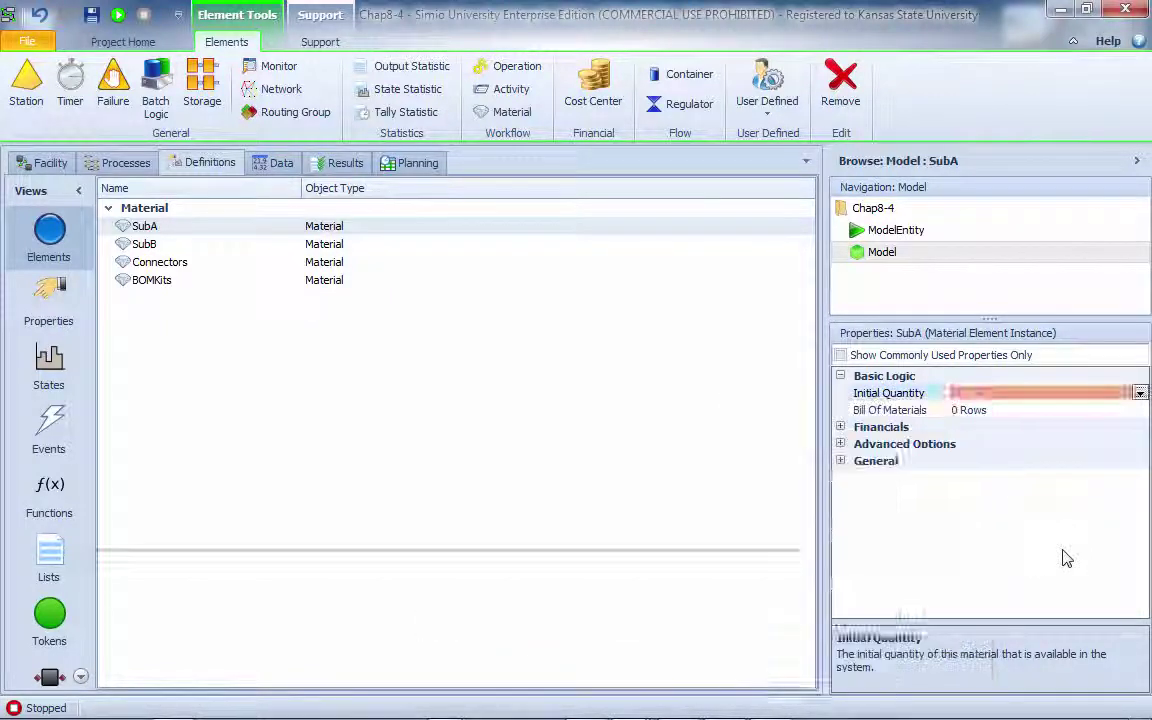
{"action": "right_click", "coordinate": [920, 398]}
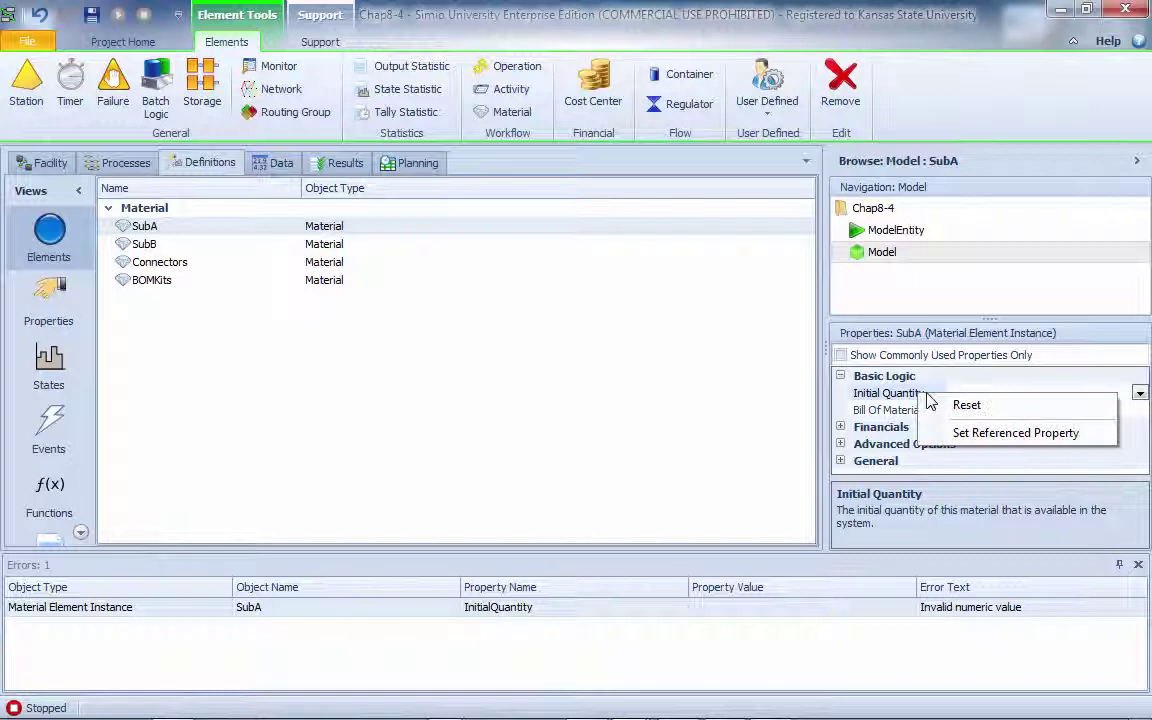
{"action": "mouse_move", "coordinate": [924, 433]}
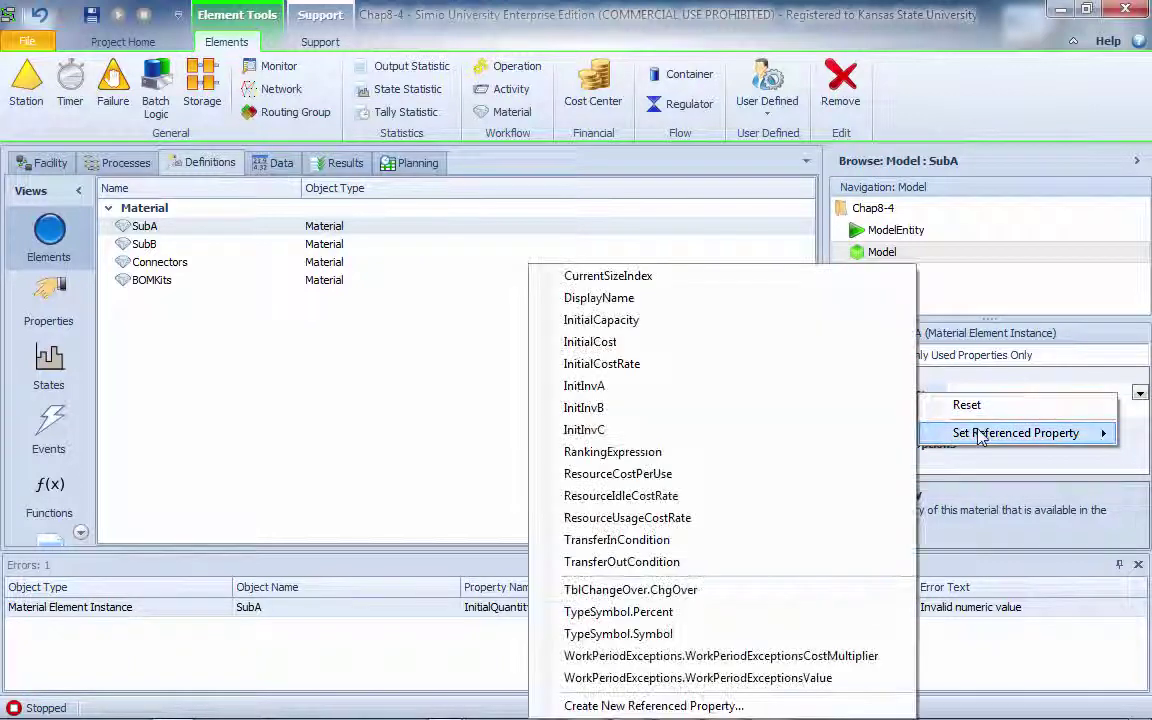
{"action": "left_click", "coordinate": [645, 386]}
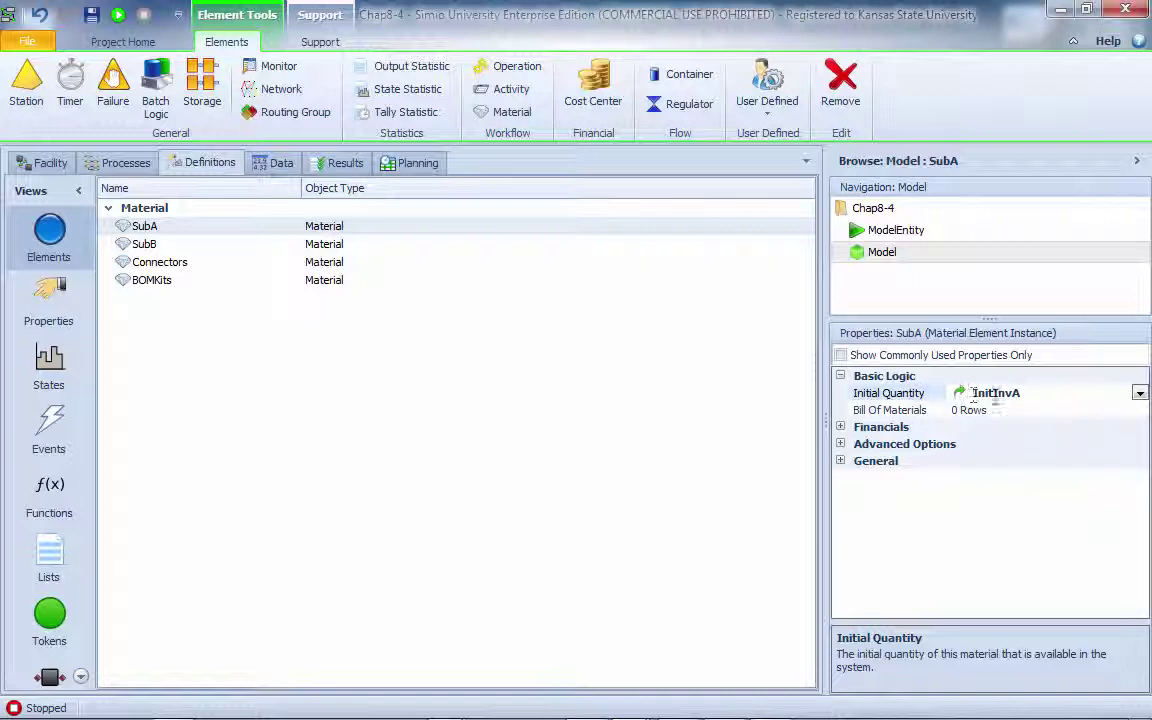
{"action": "left_click", "coordinate": [155, 244]}
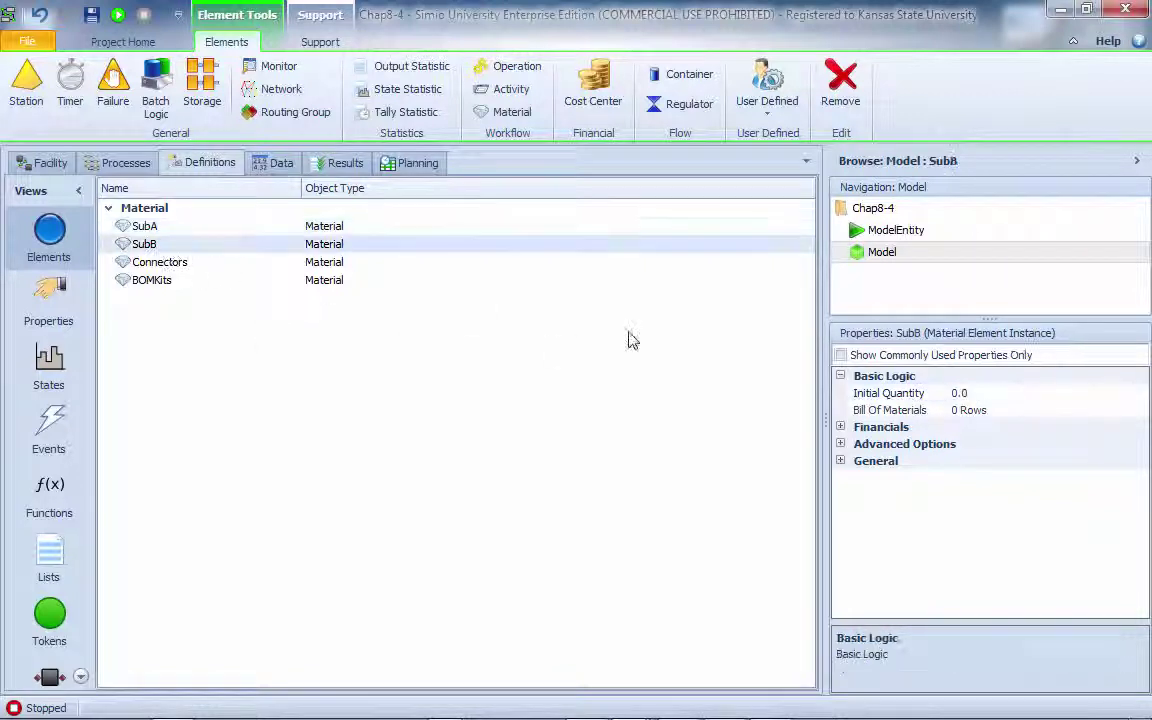
Reference InitInvB for SubB's and InitInvC for Connectors' initial quantity, then add Output Statistic elements.
{"action": "right_click", "coordinate": [915, 397]}
{"action": "mouse_move", "coordinate": [972, 438]}
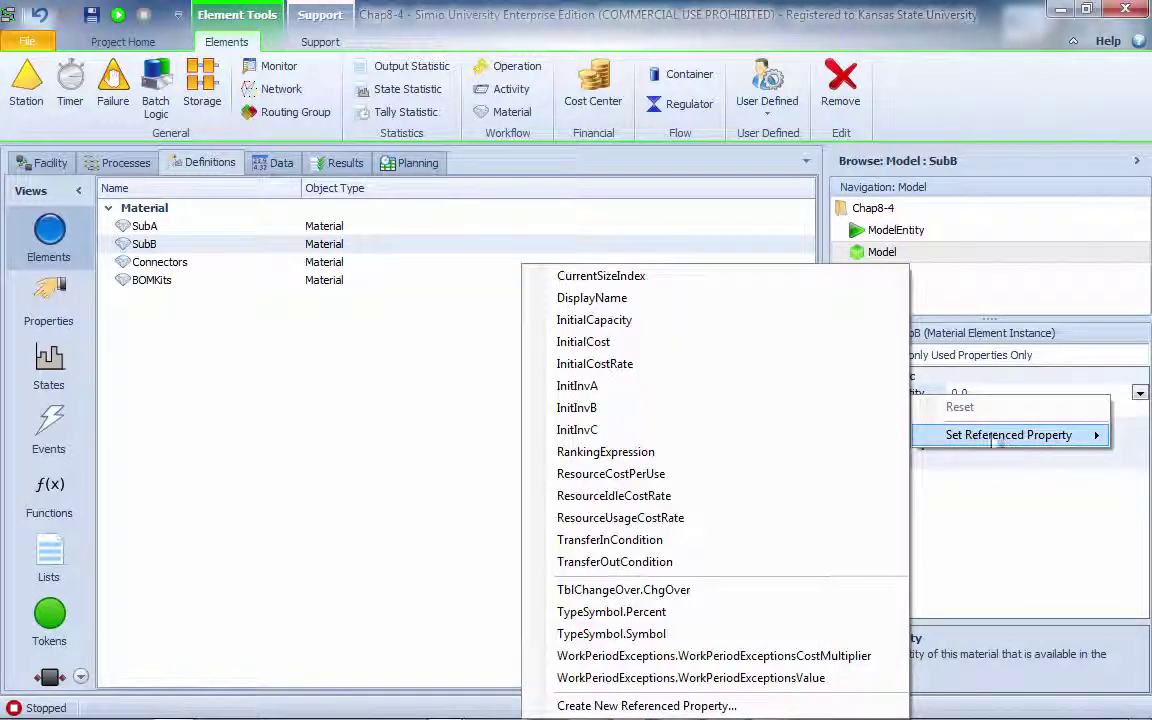
{"action": "left_click", "coordinate": [797, 410]}
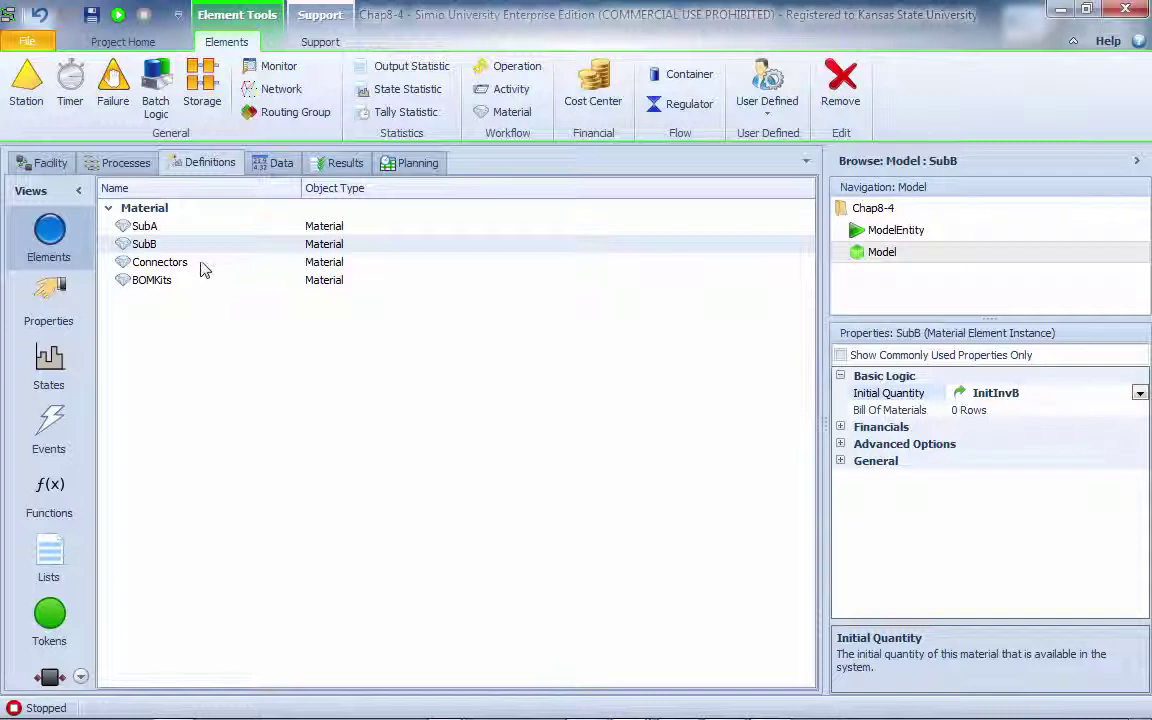
{"action": "left_click", "coordinate": [165, 262]}
{"action": "left_click", "coordinate": [920, 395]}
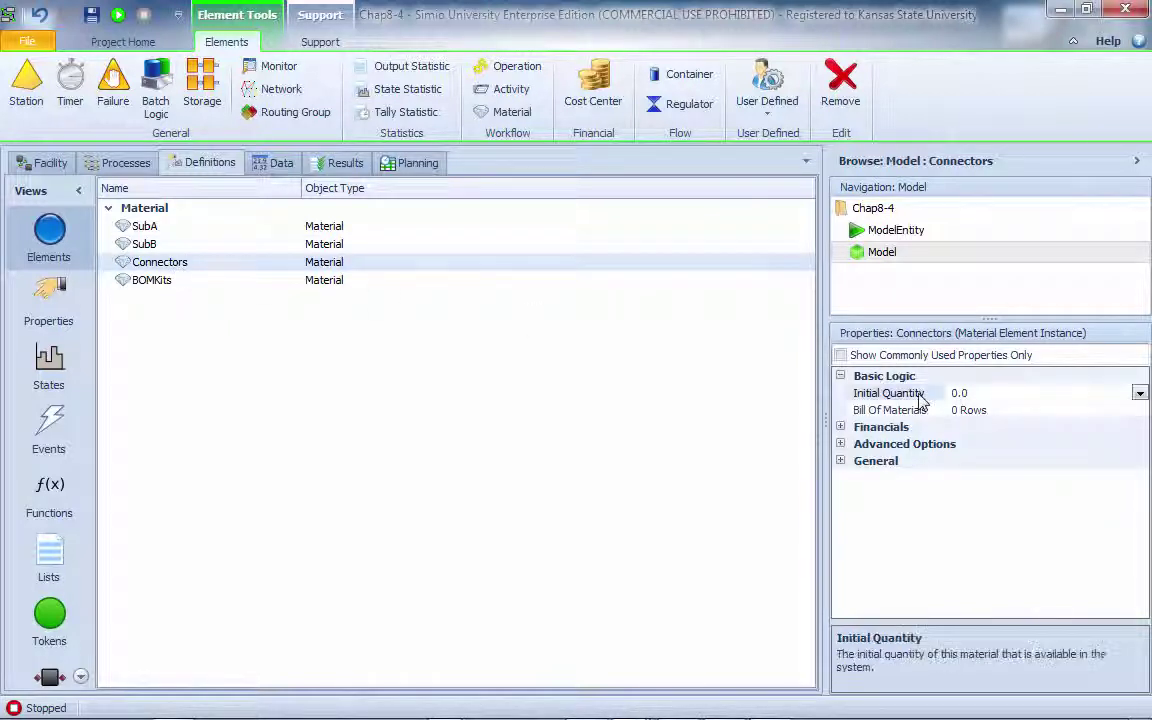
{"action": "right_click", "coordinate": [926, 396]}
{"action": "mouse_move", "coordinate": [985, 437]}
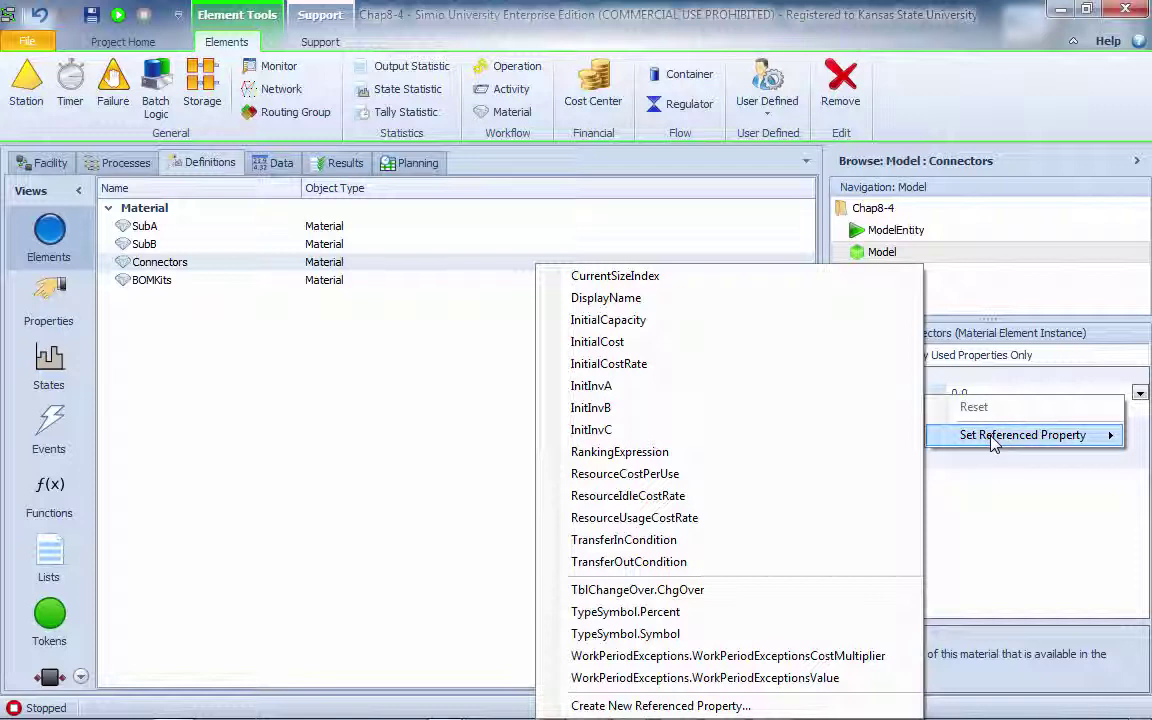
{"action": "left_click", "coordinate": [694, 434]}
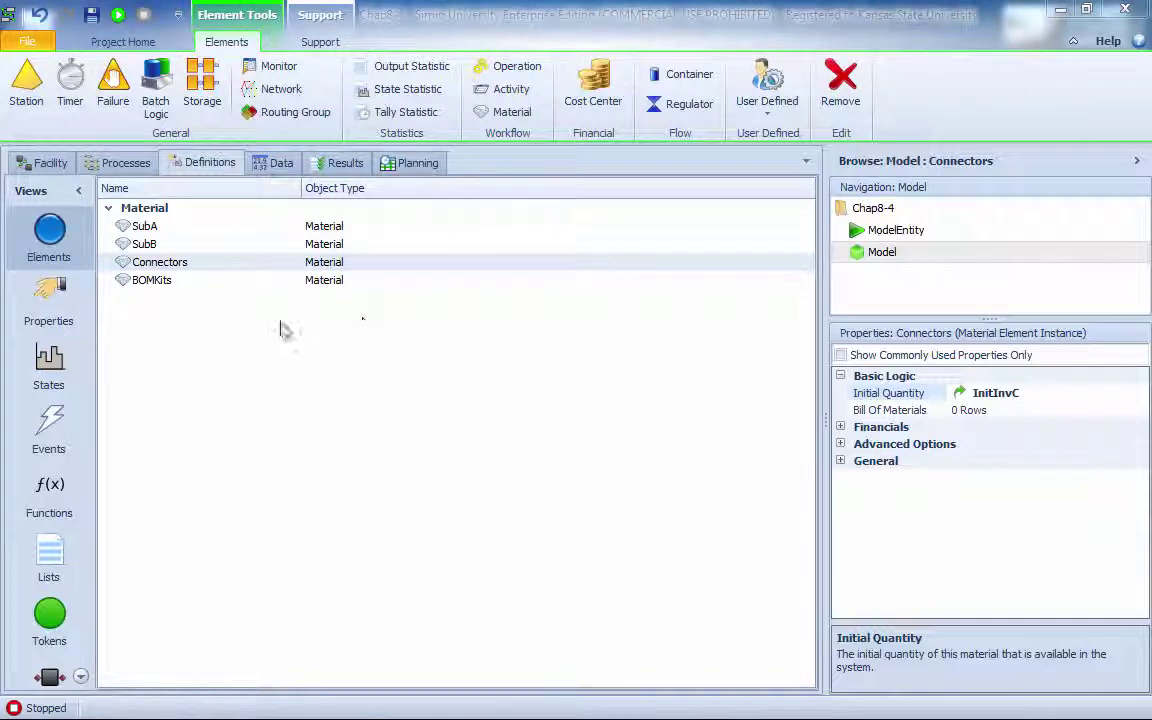
{"action": "left_click", "coordinate": [418, 70]}
{"action": "left_click", "coordinate": [418, 70]}
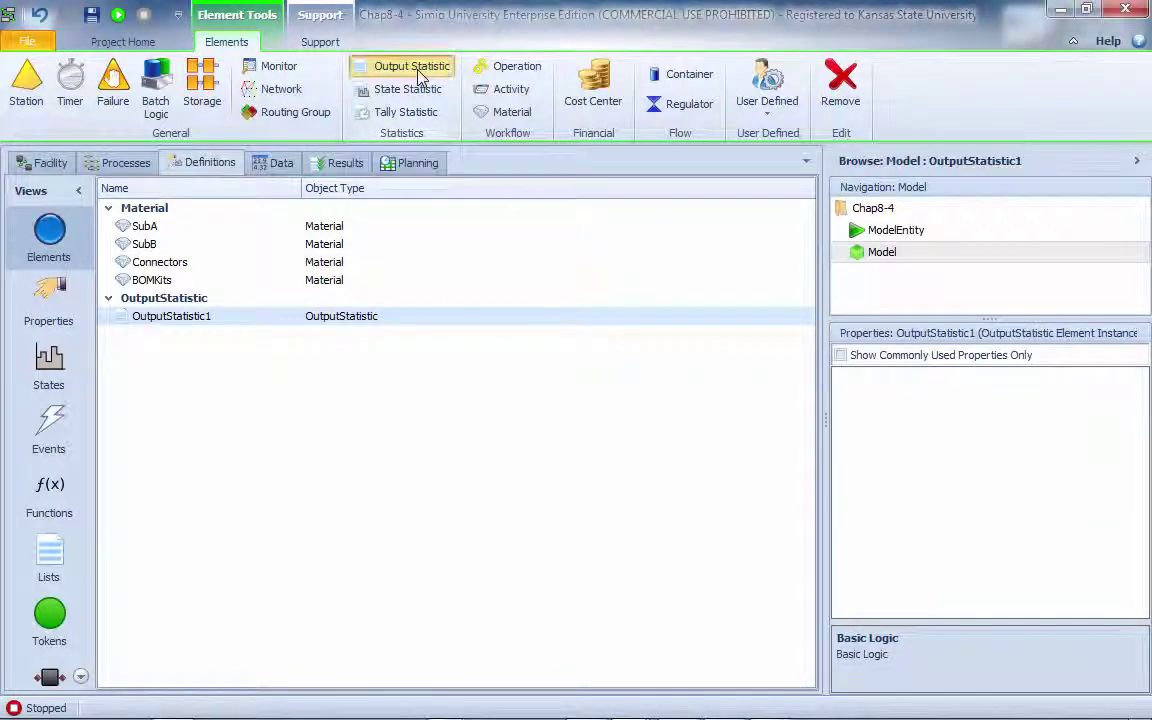
Add a third and fourth output statistic and rename the first to OutSubAConsumed.
{"action": "left_click", "coordinate": [418, 70]}
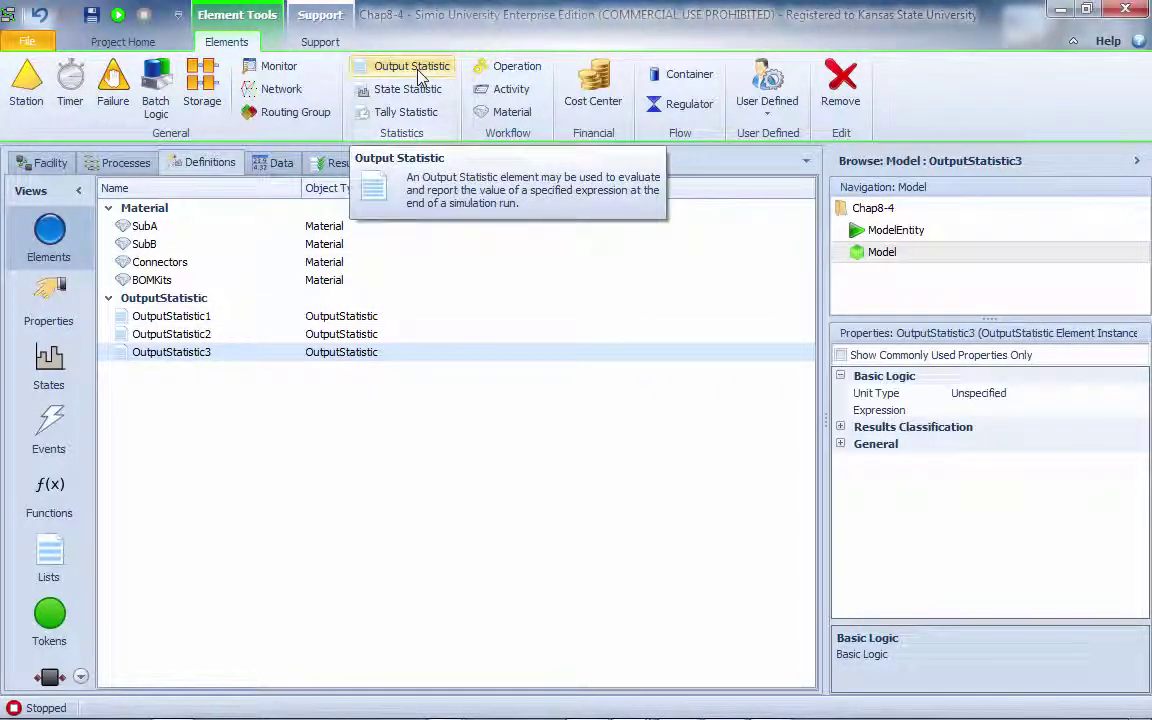
{"action": "left_click", "coordinate": [418, 70]}
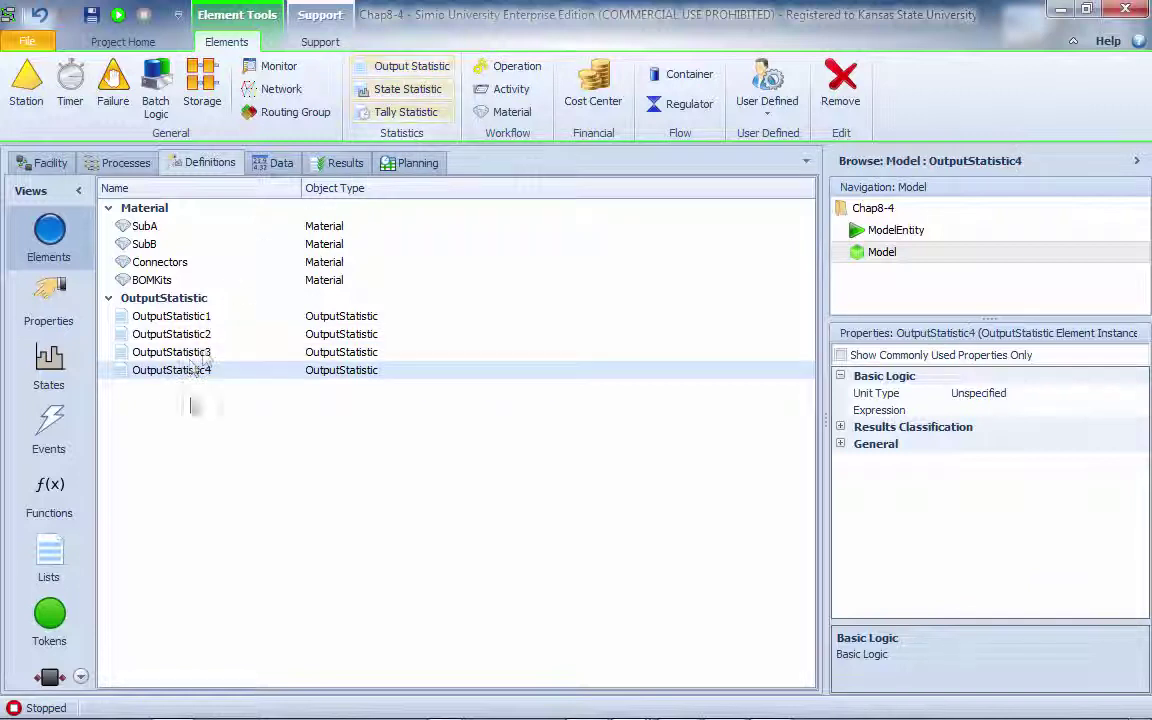
{"action": "left_click", "coordinate": [207, 318]}
{"action": "left_click", "coordinate": [209, 317]}
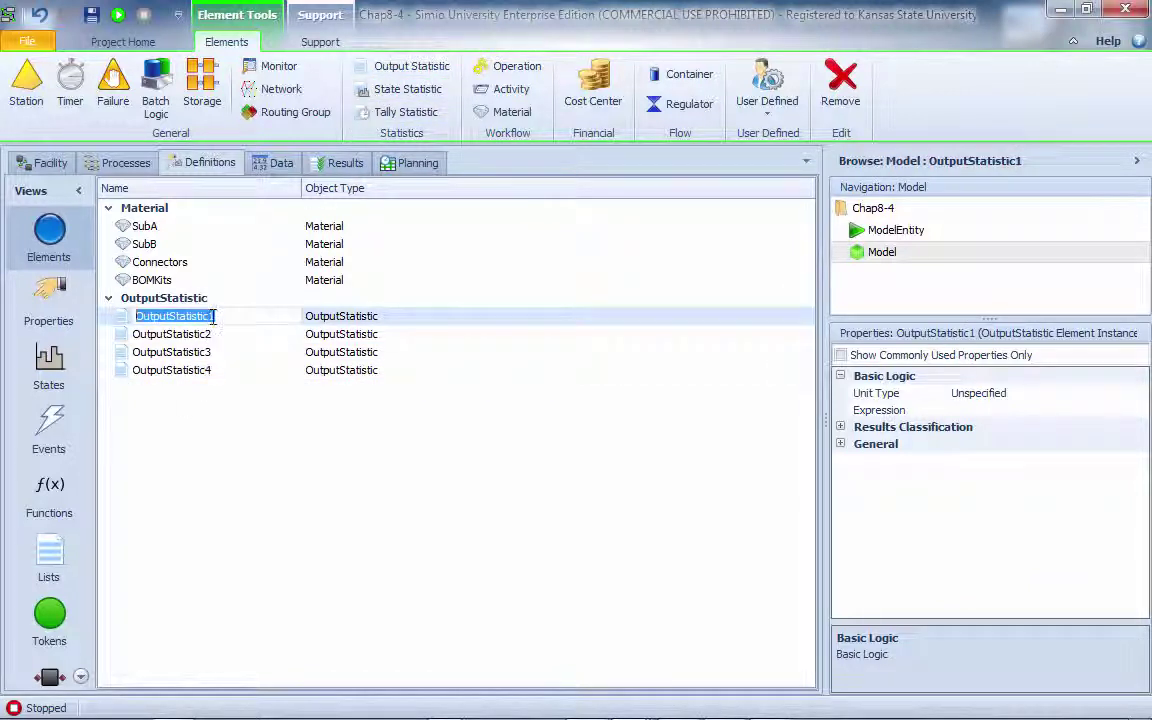
{"action": "left_click_drag", "start_coordinate": [213, 316], "coordinate": [157, 316]}
{"action": "type", "text": "Sub"}
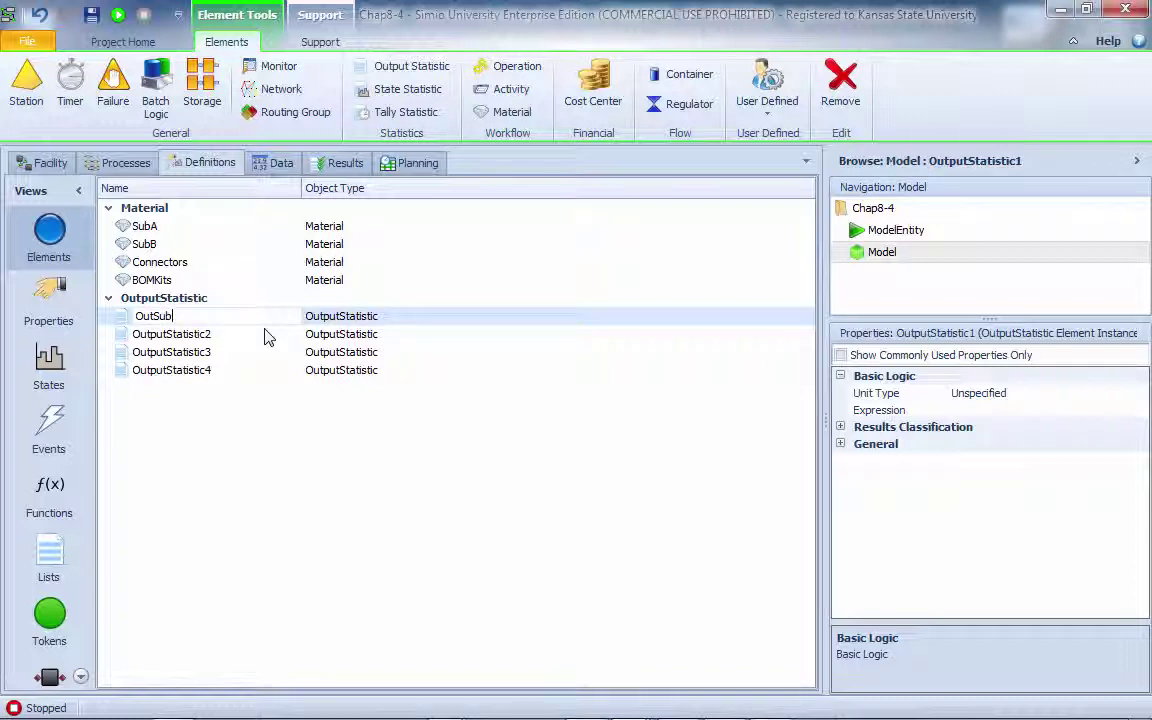
{"action": "type", "text": "AConsumed"}
{"action": "double_click", "coordinate": [200, 316]}
{"action": "key", "text": "ctrl+c"}
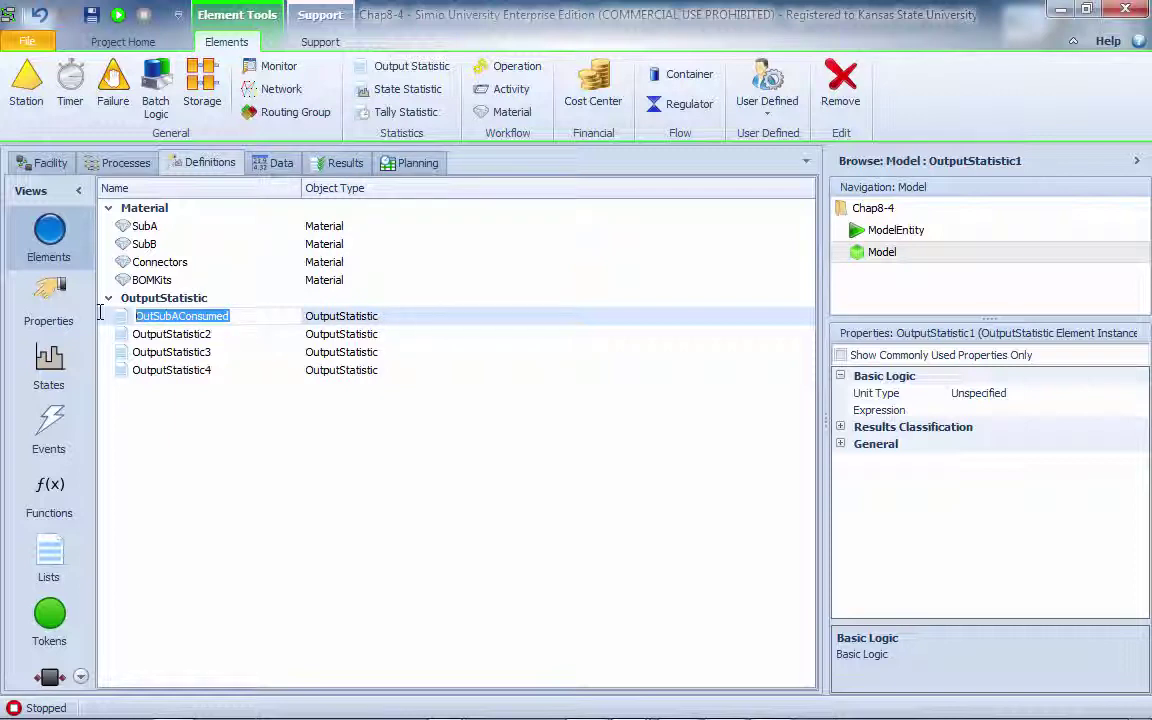
Rename the second output statistic to OutSubBConsumed.
{"action": "left_click", "coordinate": [214, 336]}
{"action": "left_click", "coordinate": [226, 334]}
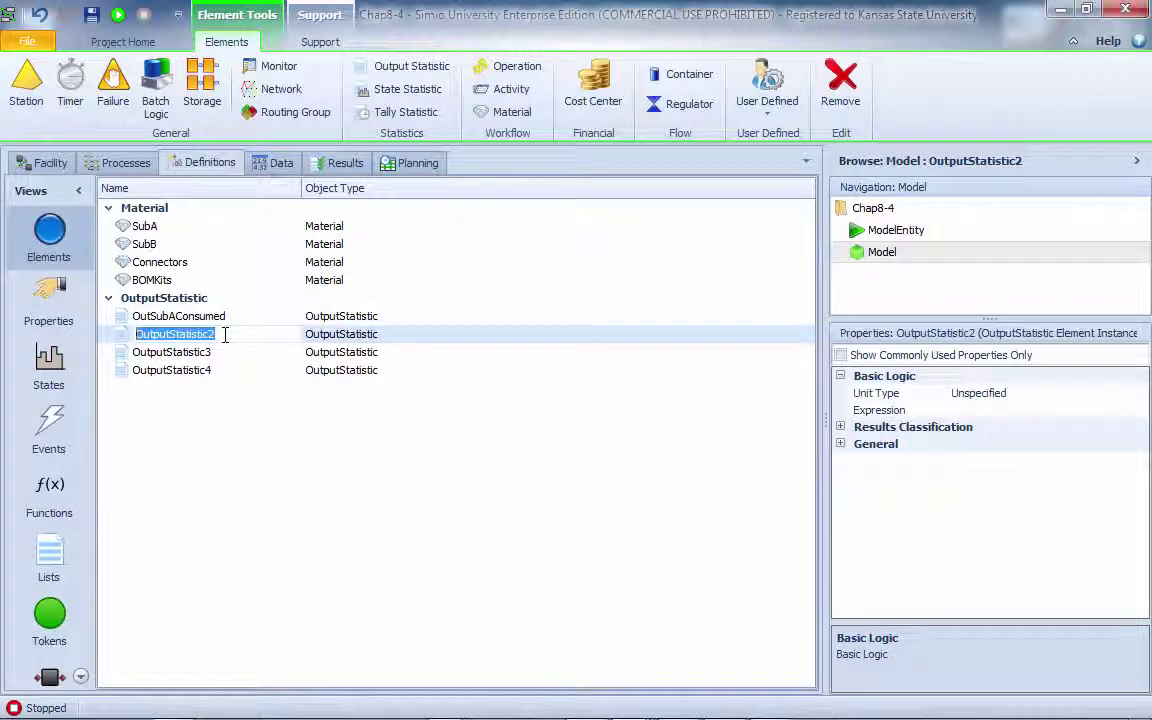
{"action": "key", "text": "ctrl+v"}
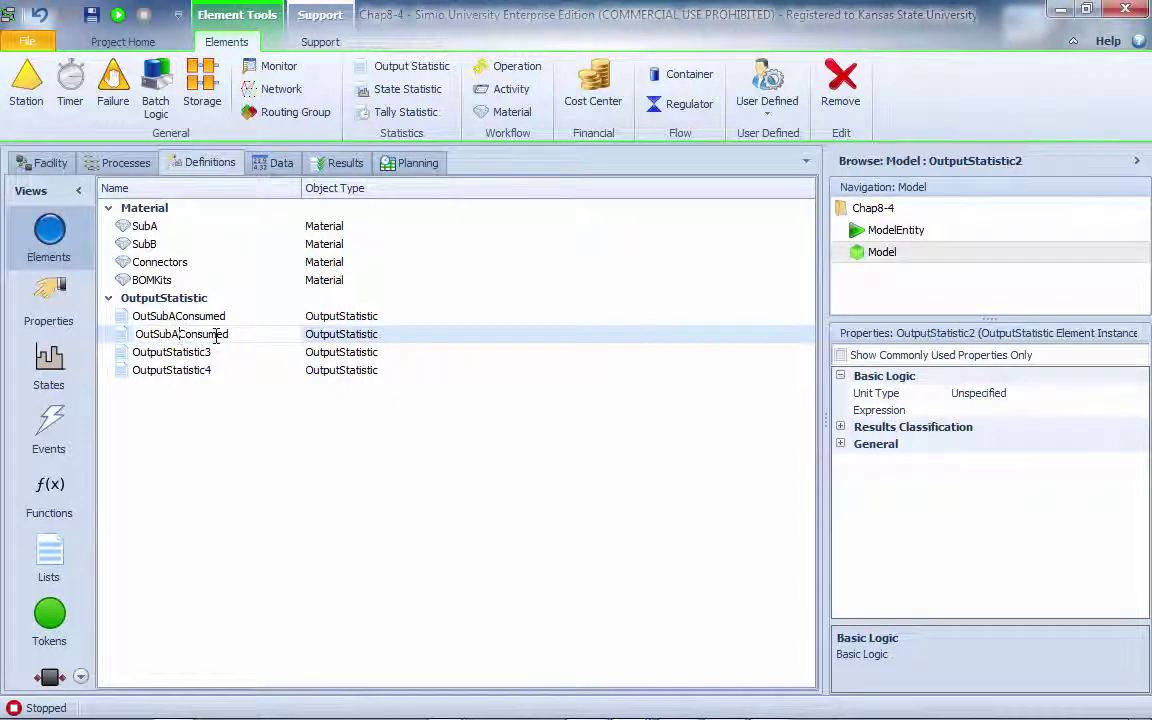
{"action": "key", "text": "Left"}
{"action": "key", "text": "Left"}
{"action": "key", "text": "Left"}
{"action": "key", "text": "Left"}
{"action": "key", "text": "Left"}
{"action": "key", "text": "Left"}
{"action": "key", "text": "Left"}
{"action": "key", "text": "Left"}
{"action": "key", "text": "BackSpace"}
{"action": "type", "text": "B"}
{"action": "left_click", "coordinate": [222, 356]}
Rename the third output statistic to OutConnectorConsumed.
{"action": "left_click", "coordinate": [230, 352]}
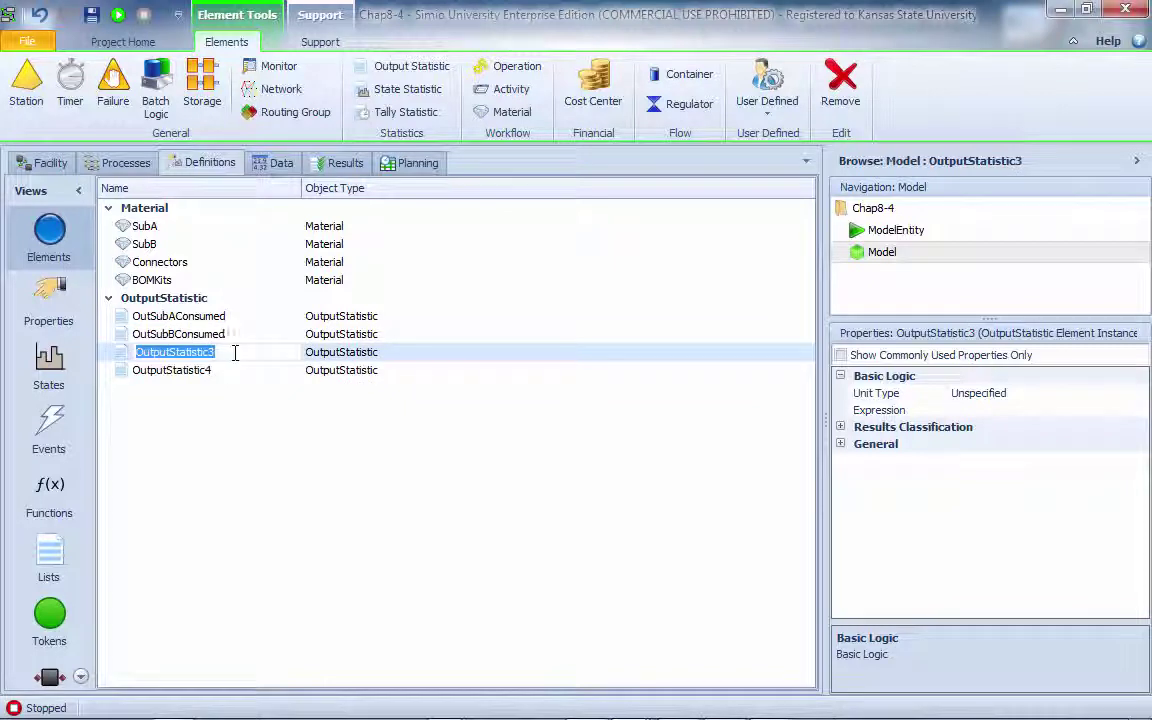
{"action": "key", "text": "ctrl+v"}
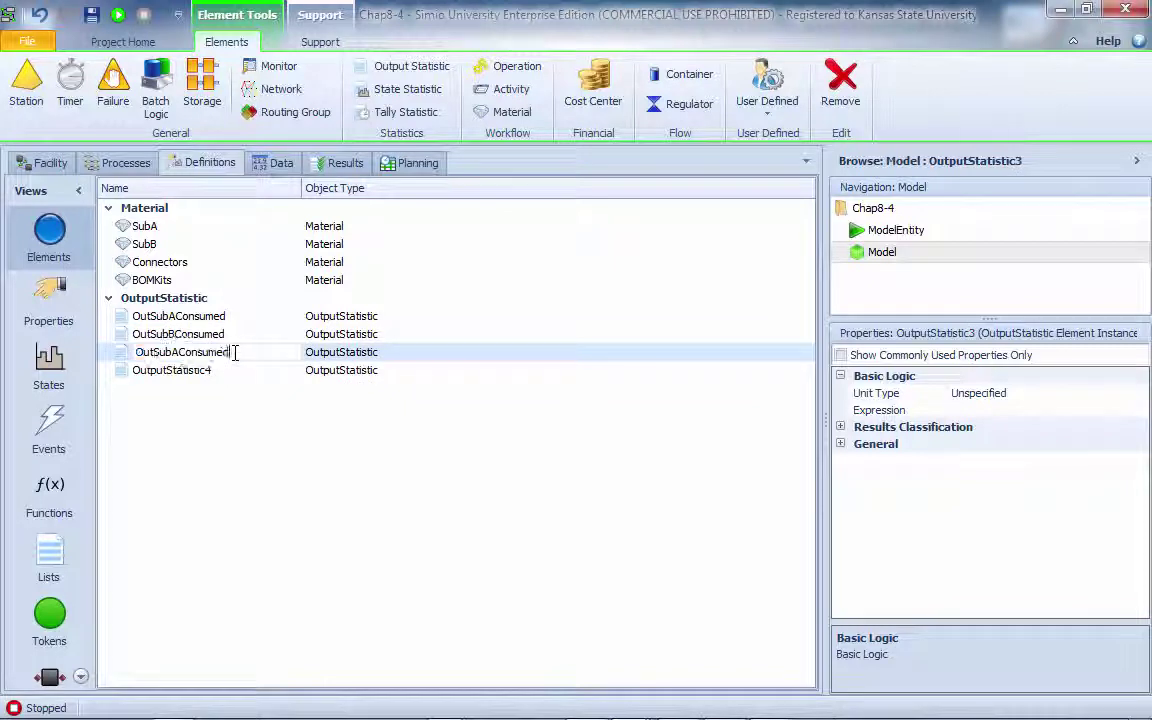
{"action": "left_click_drag", "start_coordinate": [181, 357], "coordinate": [157, 358]}
{"action": "type", "text": "Connector"}
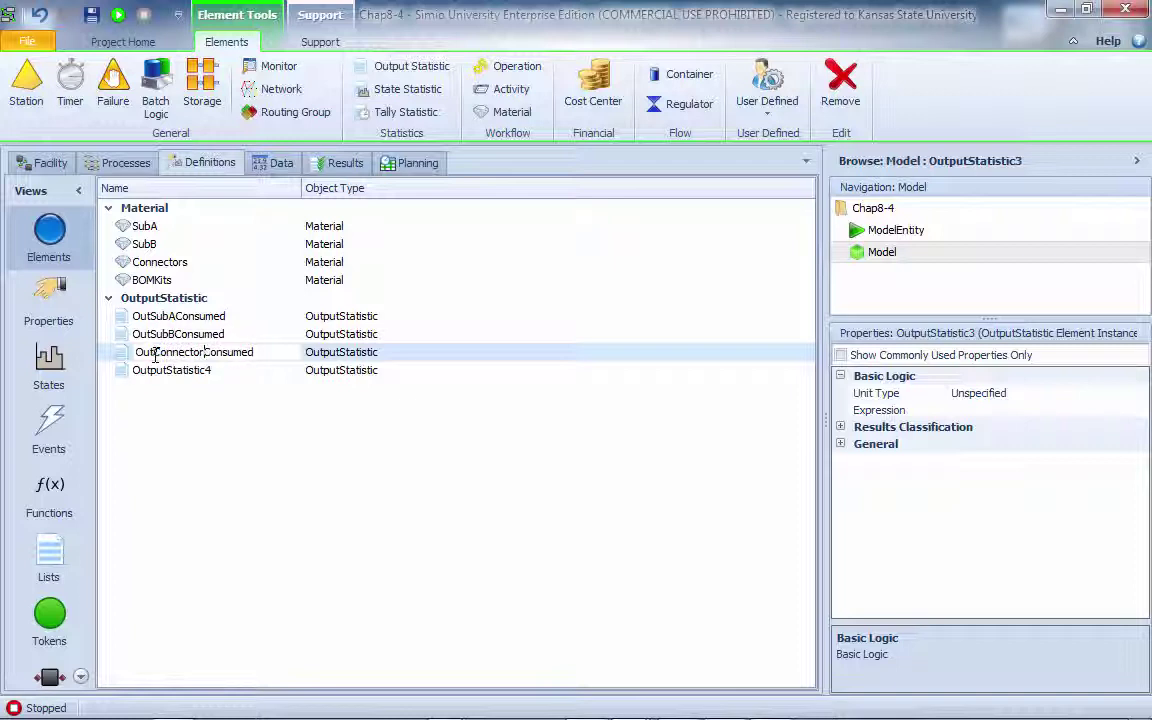
{"action": "left_click", "coordinate": [221, 369]}
Rename the fourth output statistic to OutBOMKitsConsumed.
{"action": "left_click", "coordinate": [221, 371]}
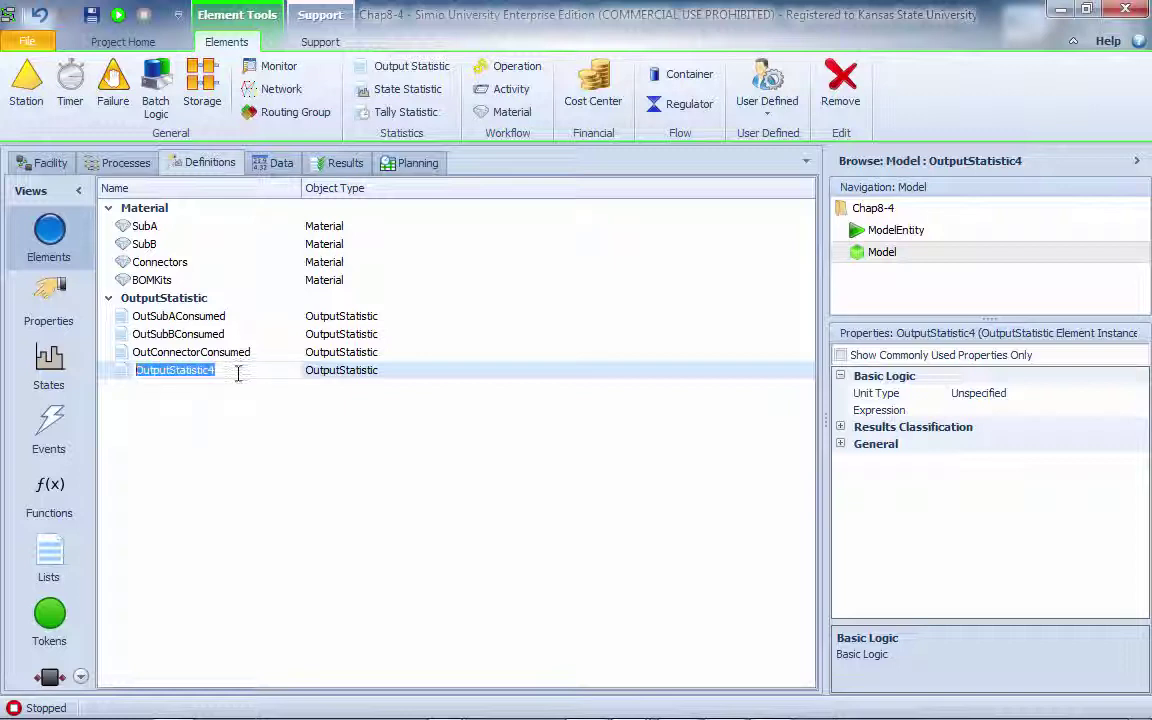
{"action": "key", "text": "ctrl+v"}
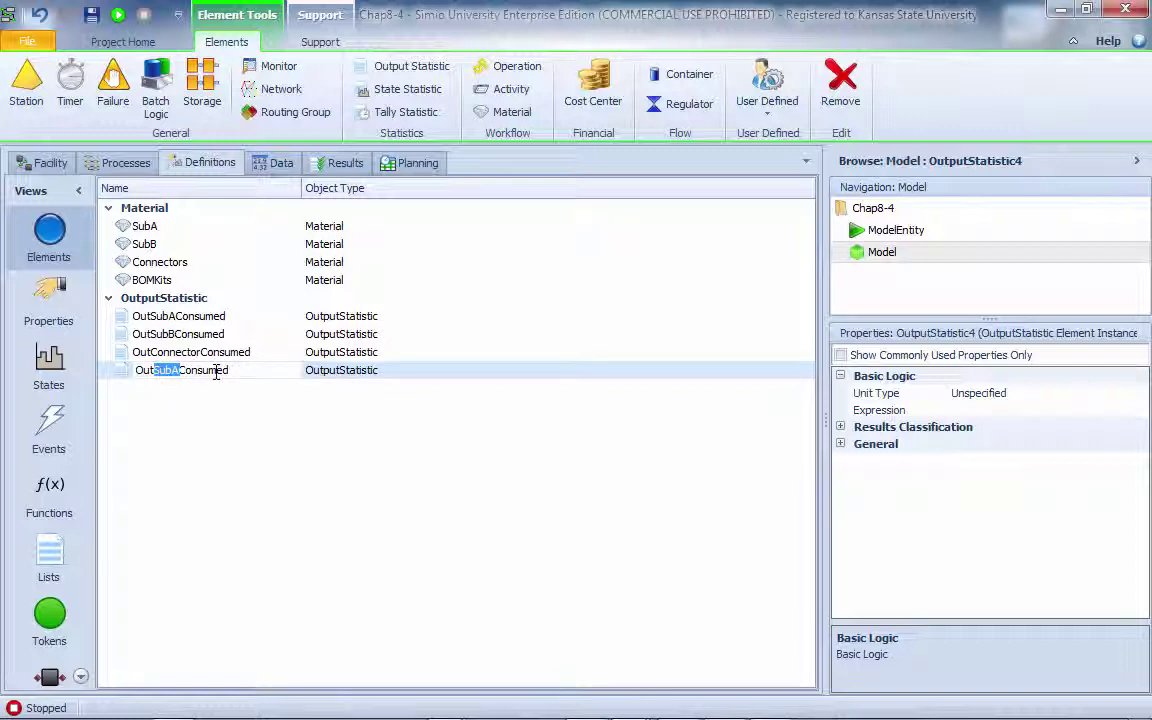
{"action": "type", "text": "BO"}
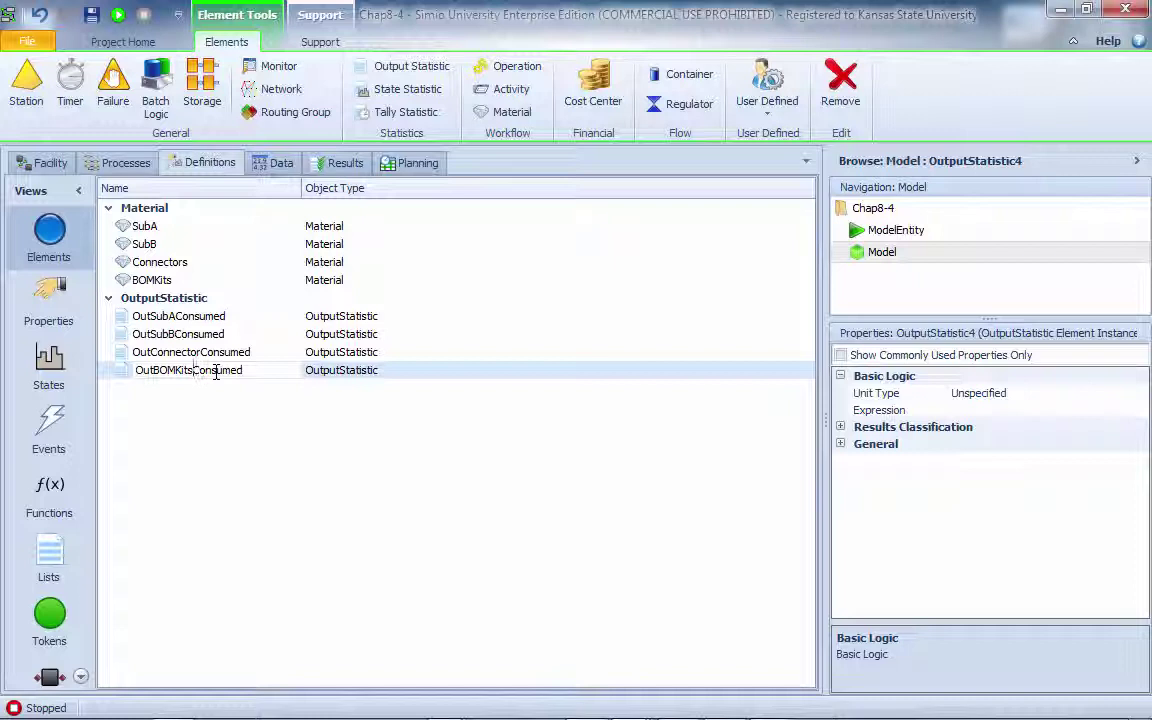
{"action": "type", "text": "MKits"}
{"action": "key", "text": "Return"}
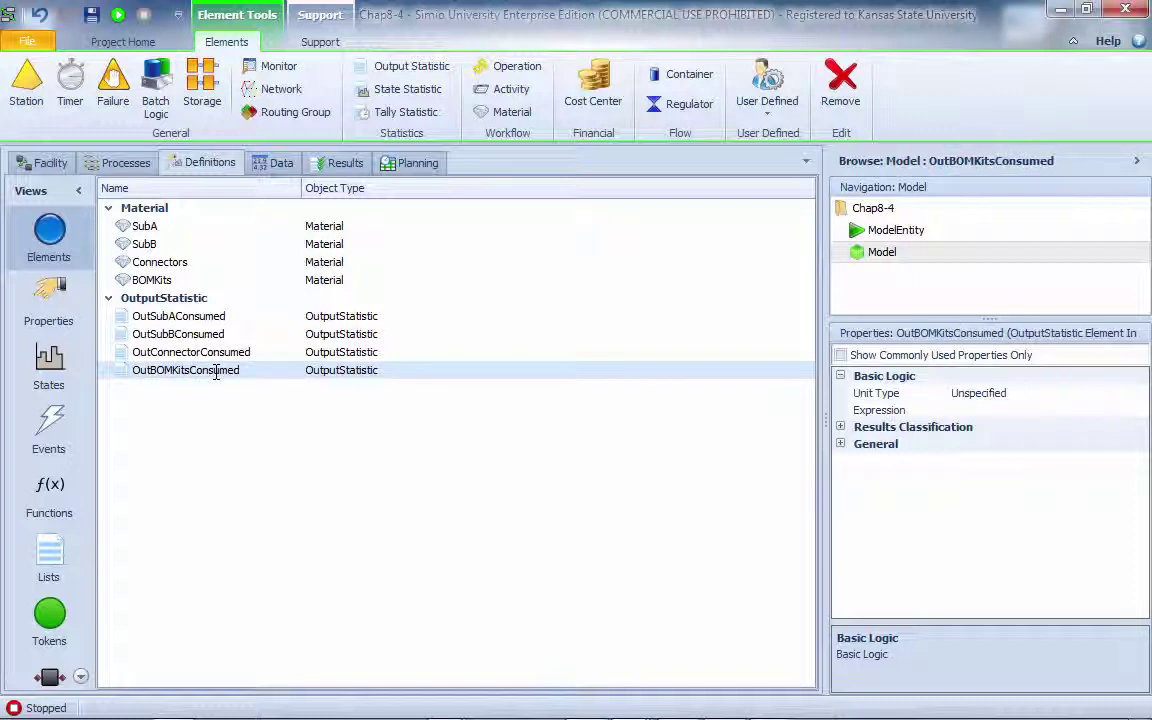
{"action": "left_click", "coordinate": [335, 316]}
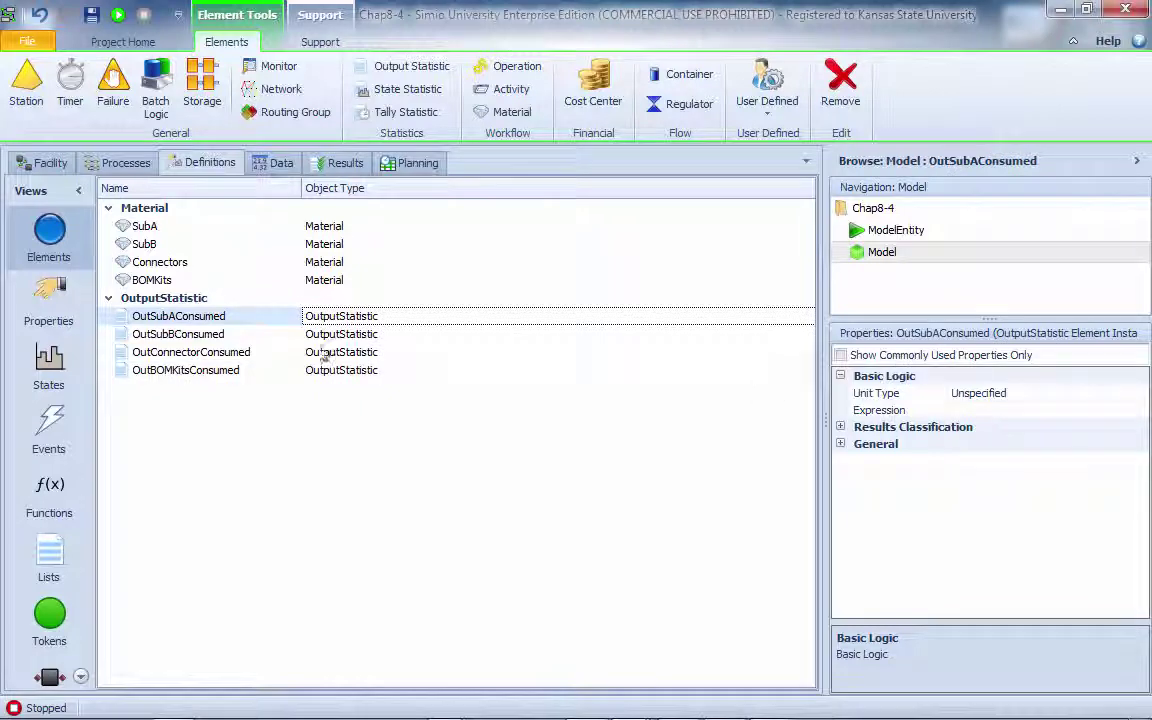
Set OutSubAConsumed's Expression to SubA.QuantityConsumed.
{"action": "left_click", "coordinate": [993, 410]}
{"action": "left_click", "coordinate": [1139, 410]}
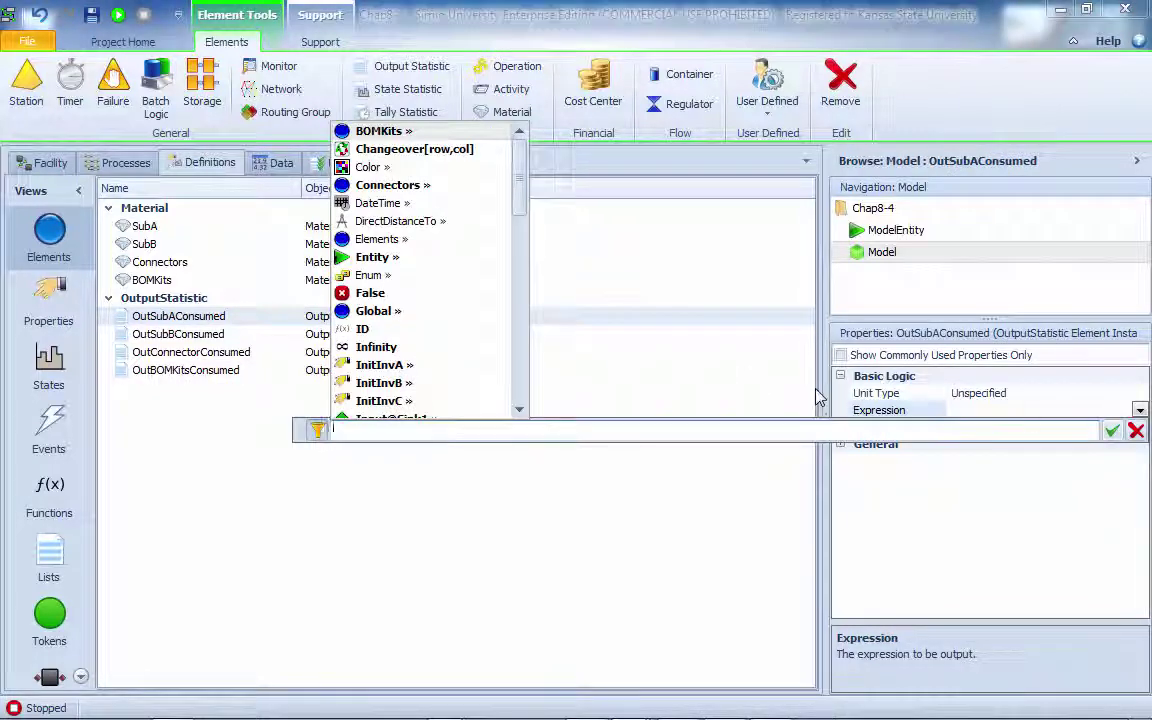
{"action": "left_click_drag", "start_coordinate": [522, 225], "coordinate": [525, 355]}
{"action": "double_click", "coordinate": [413, 347]}
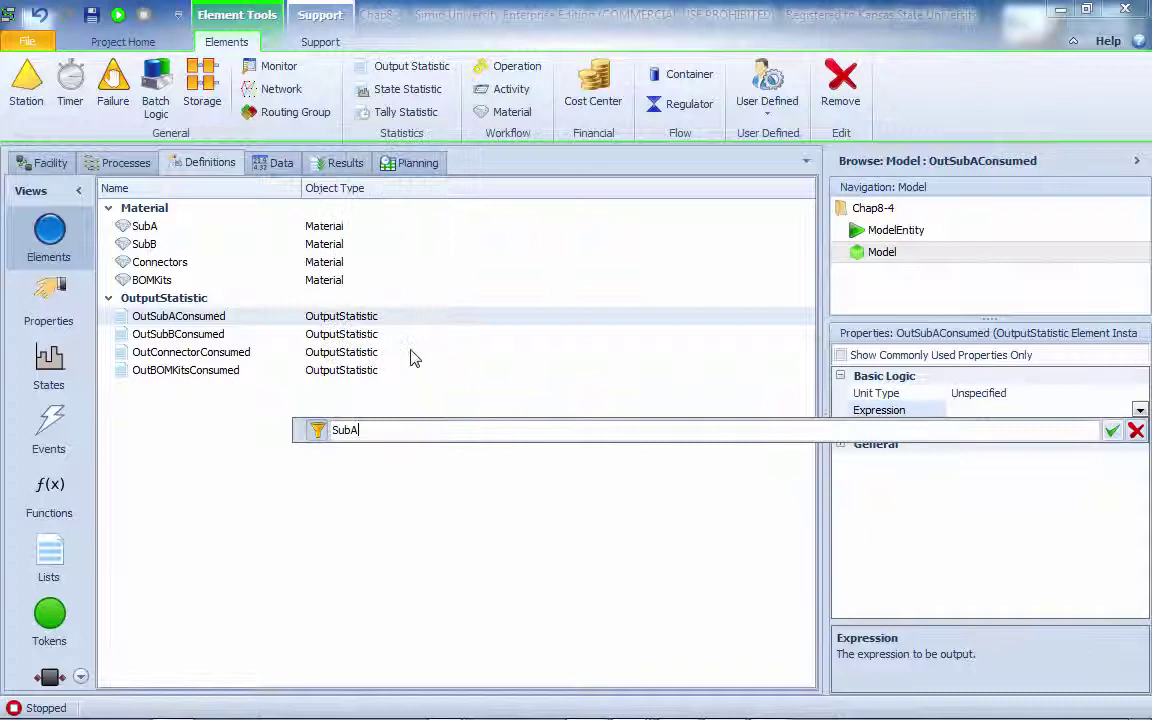
{"action": "type", "text": "."}
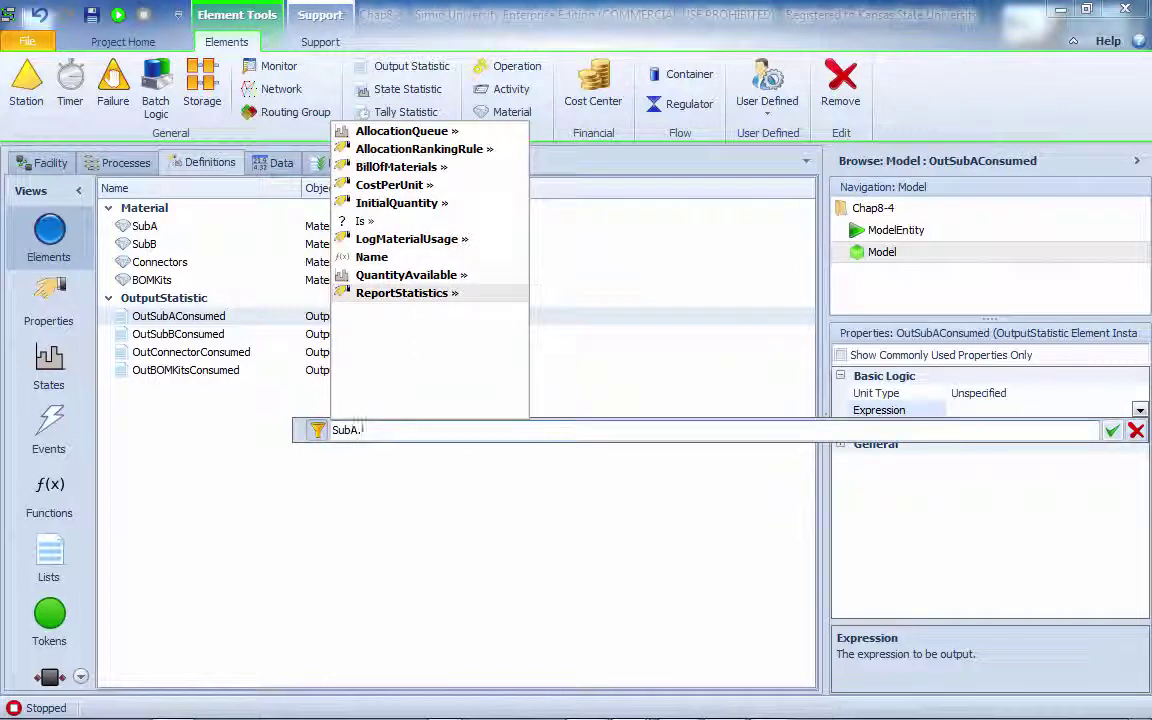
{"action": "key", "text": "Escape"}
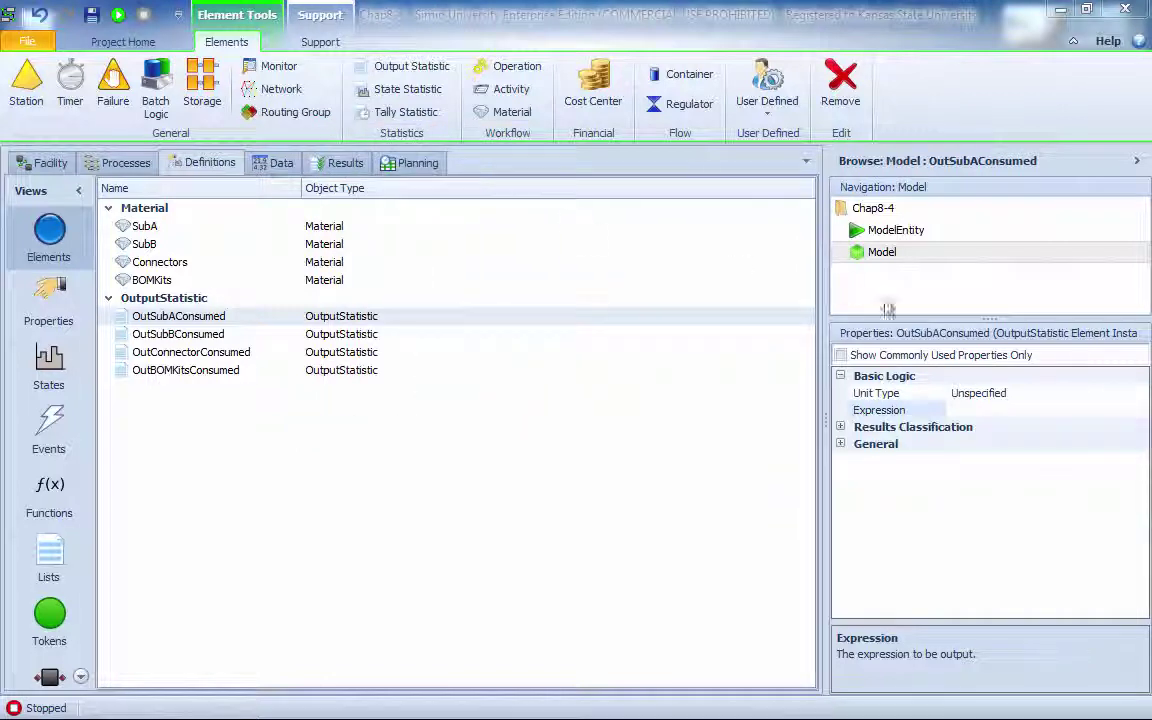
{"action": "left_click", "coordinate": [1044, 413]}
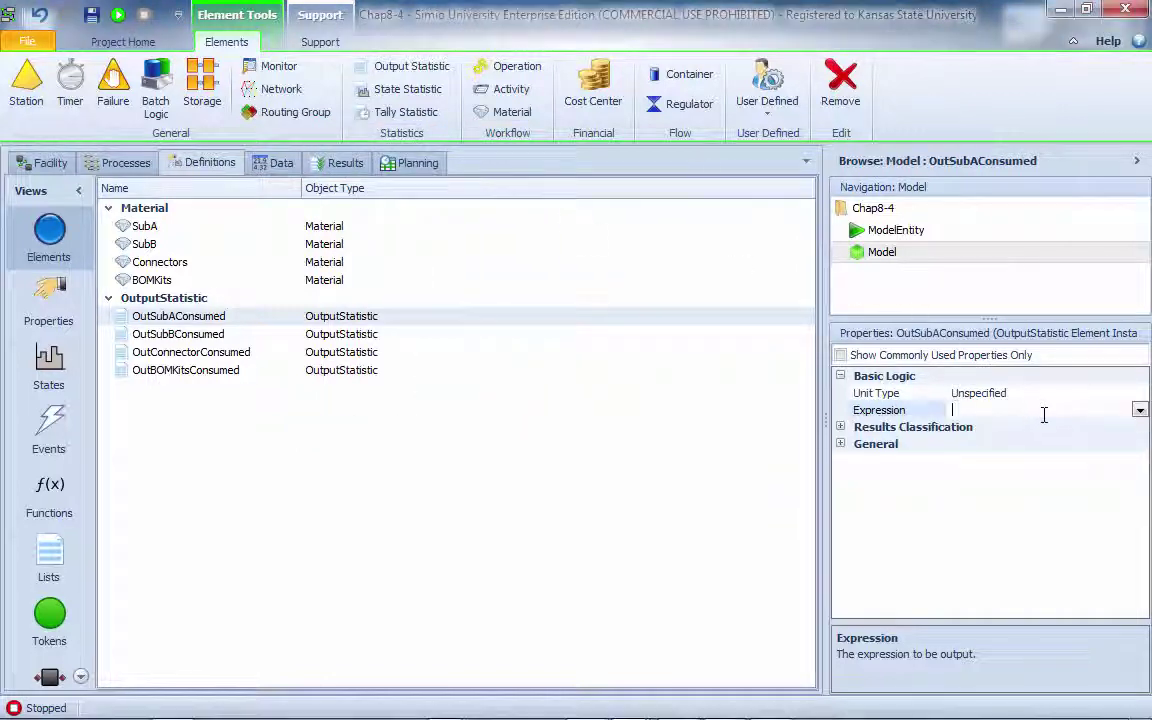
{"action": "left_click", "coordinate": [1139, 411]}
{"action": "type", "text": "SubA.QuantityConsumed"}
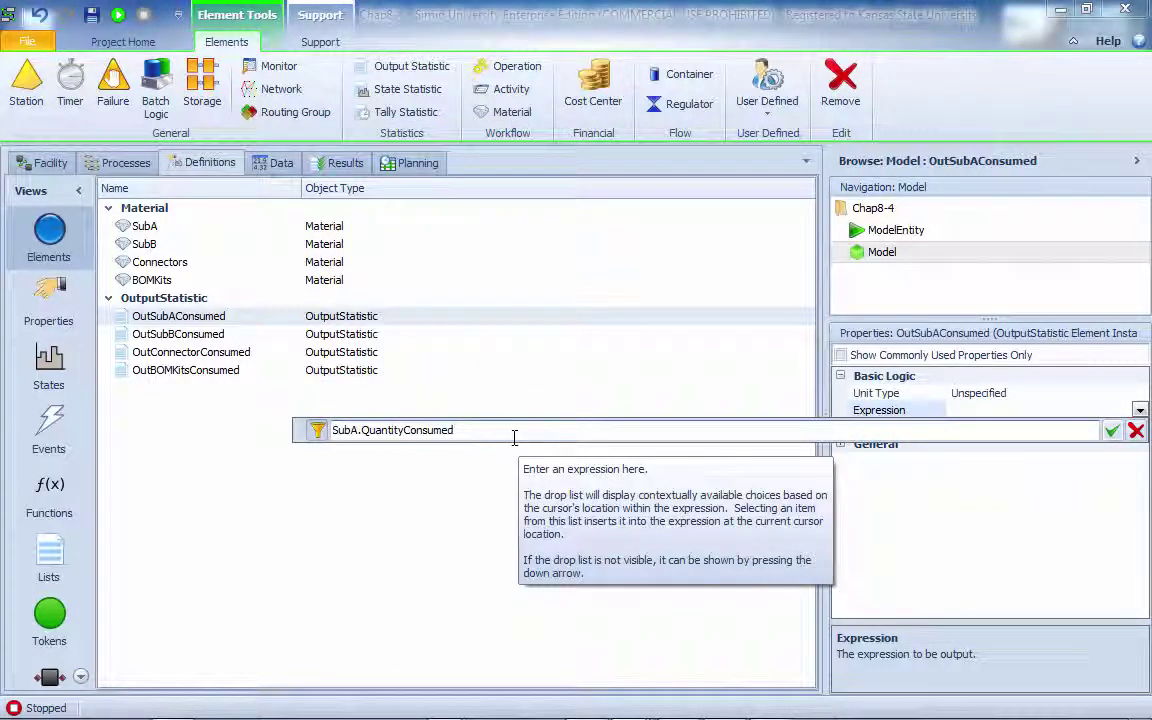
{"action": "left_click", "coordinate": [1111, 430]}
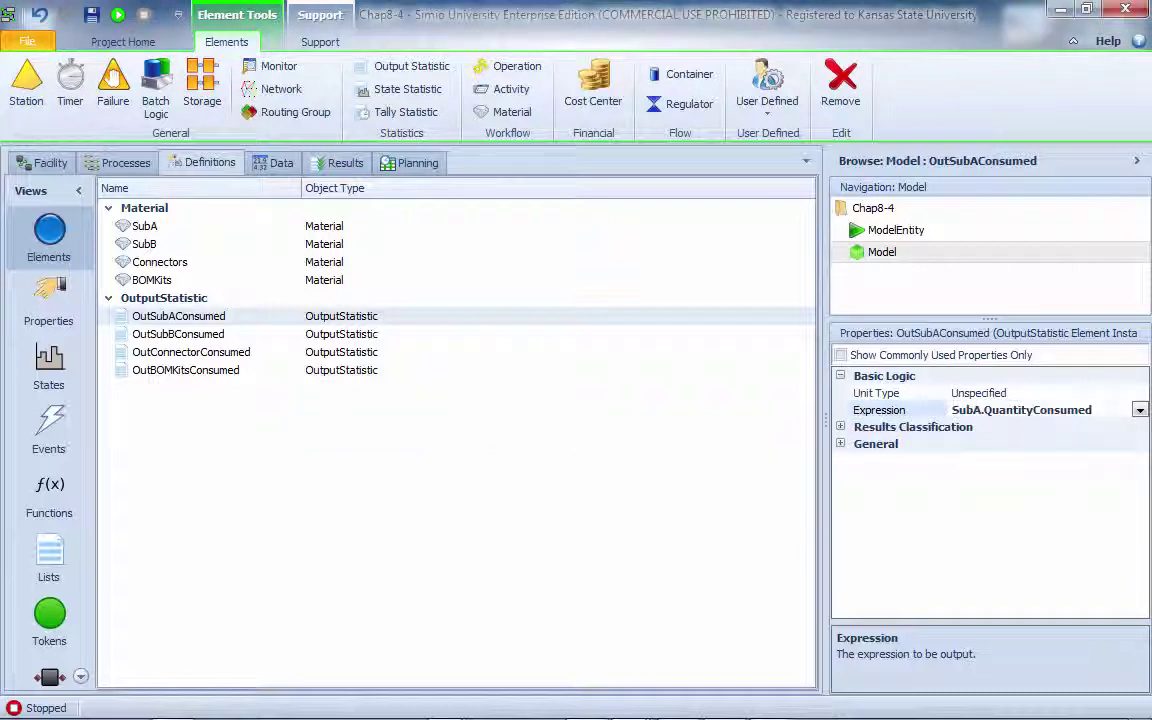
Set OutSubBConsumed's Expression to SubB.QuantityConsumed.
{"action": "left_click", "coordinate": [212, 334]}
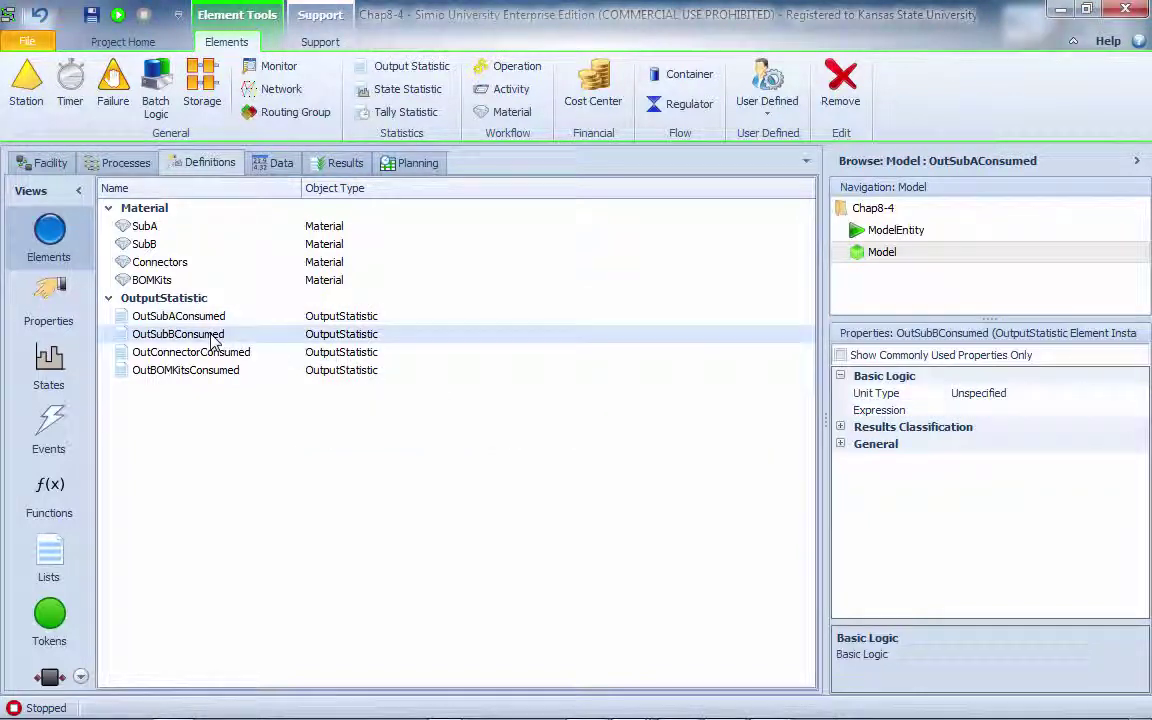
{"action": "left_click", "coordinate": [1020, 410]}
{"action": "left_click", "coordinate": [1140, 410]}
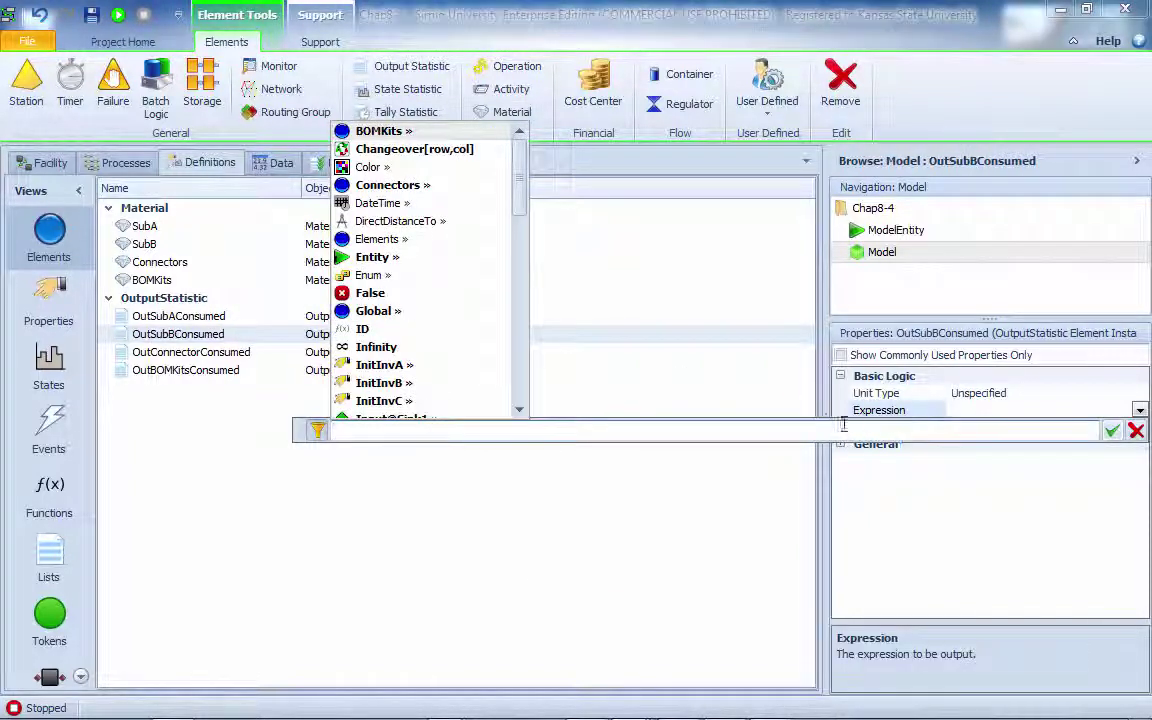
{"action": "type", "text": "SubA.QuantityConsumed"}
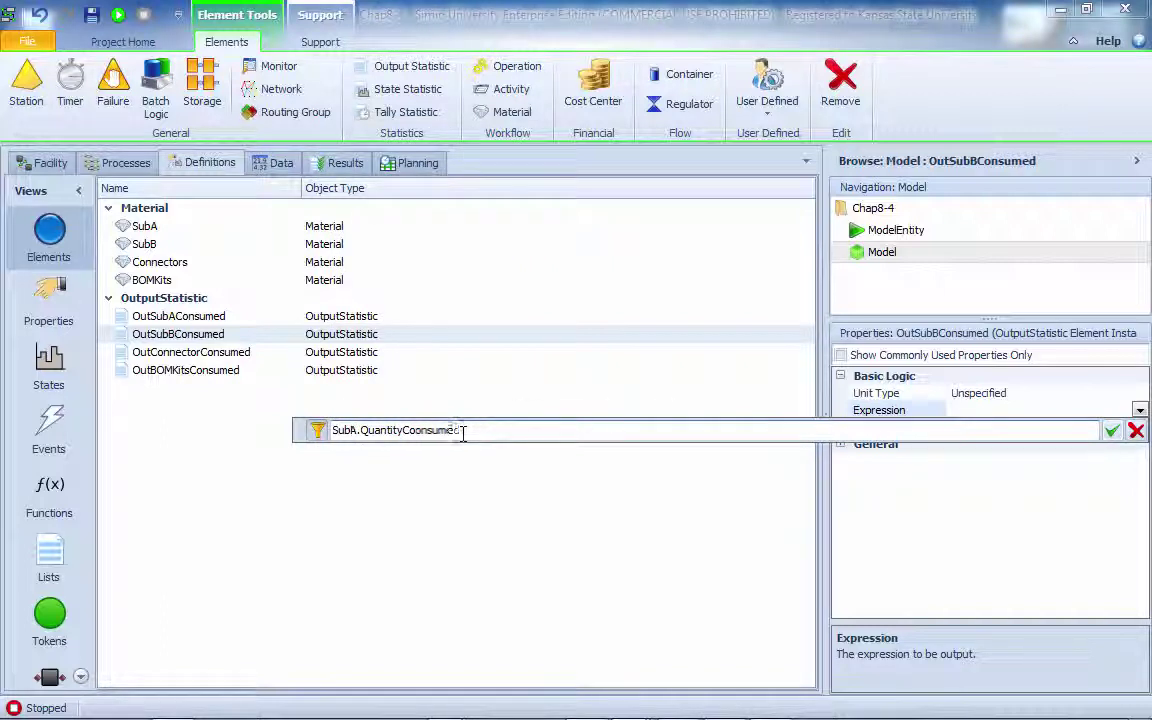
{"action": "key", "text": "Delete"}
{"action": "type", "text": "B"}
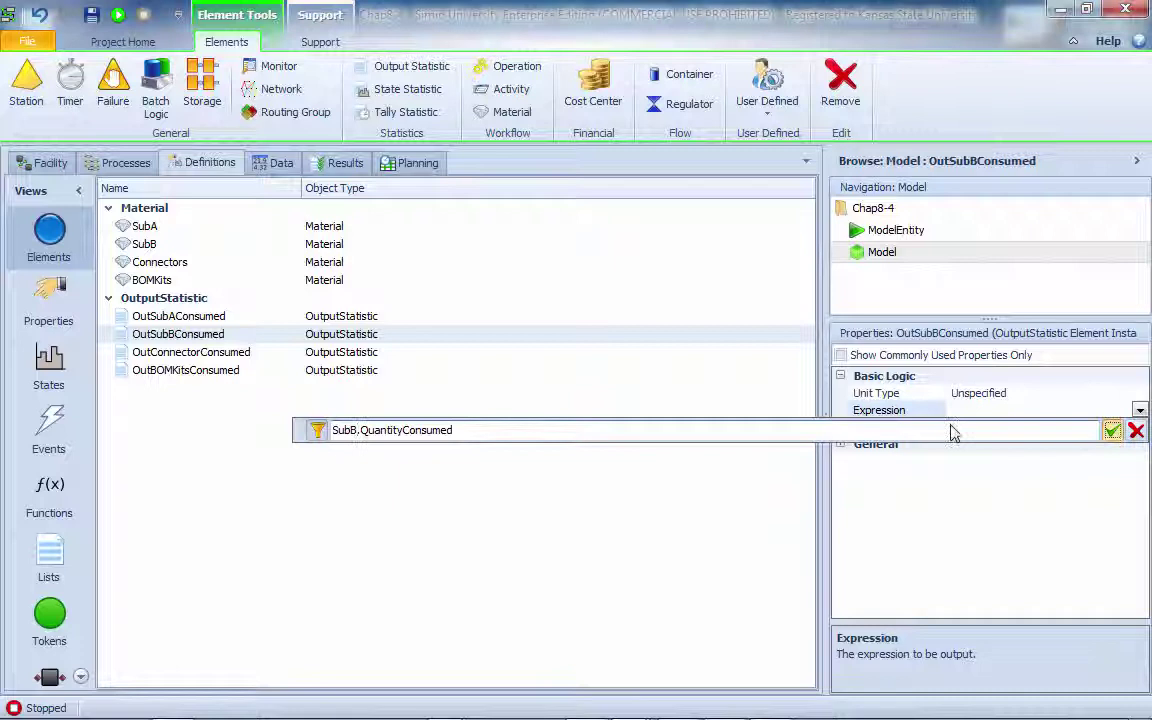
{"action": "key", "text": "Return"}
{"action": "left_click", "coordinate": [215, 352]}
{"action": "left_click", "coordinate": [1044, 411]}
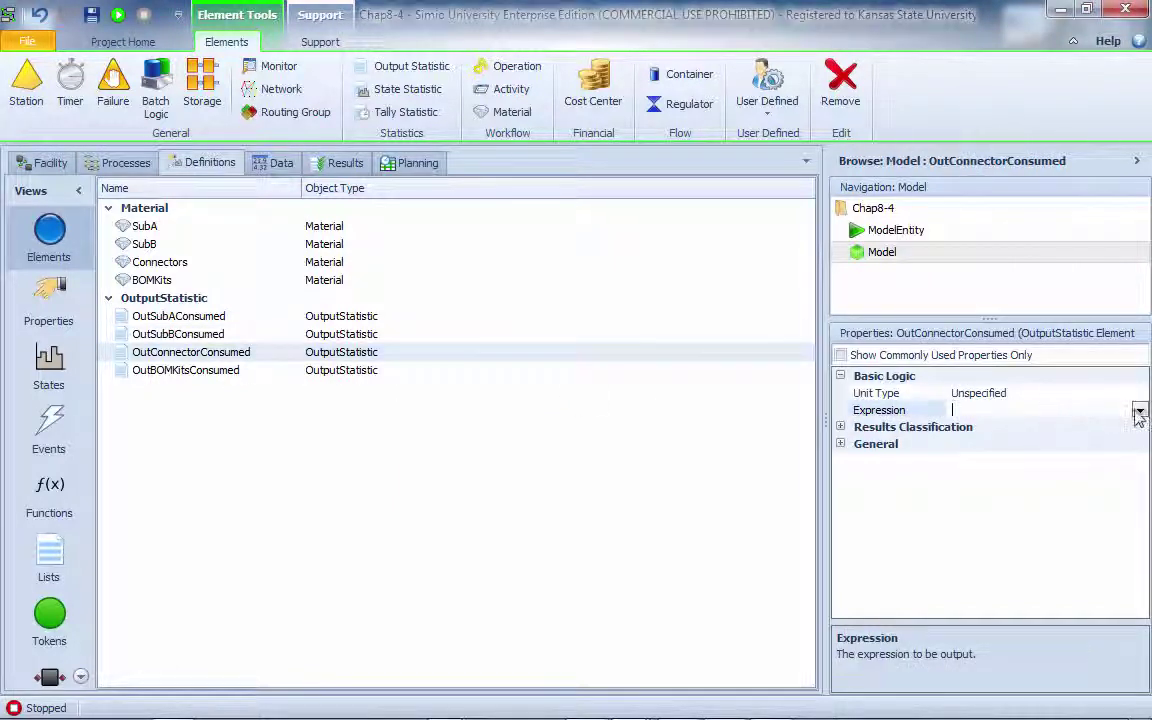
Set OutConnectorConsumed's Expression to Connectors.QuantityConsumed.
{"action": "left_click", "coordinate": [1139, 410]}
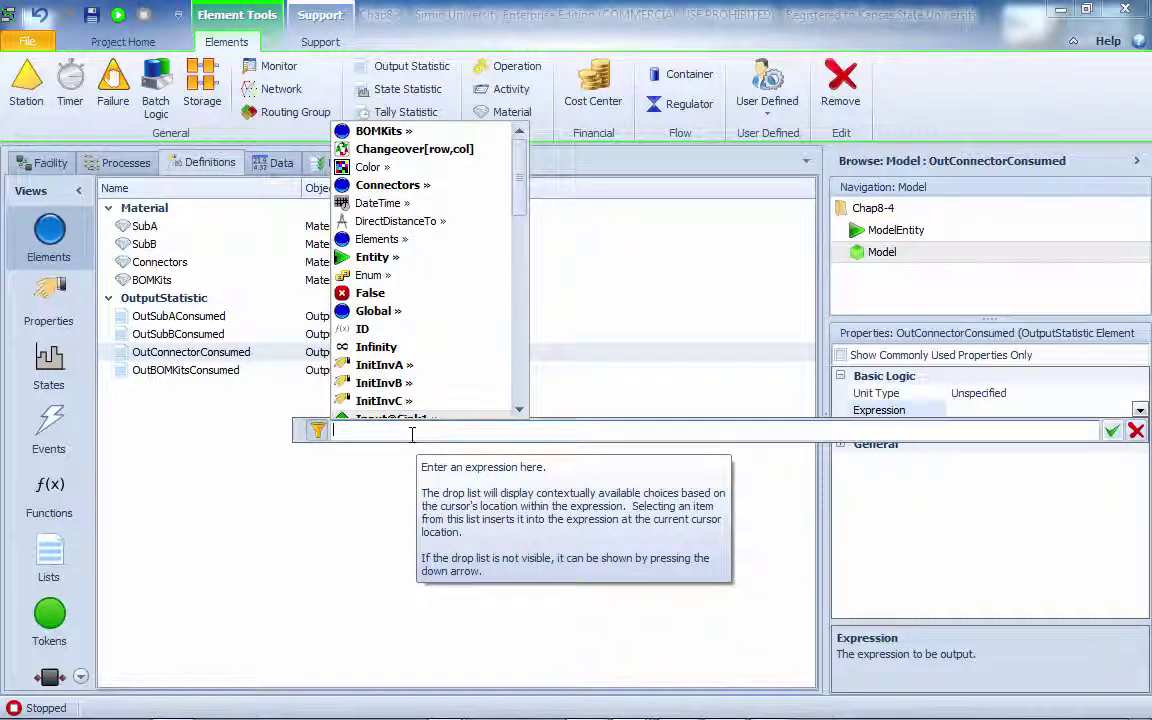
{"action": "mouse_move", "coordinate": [514, 206]}
{"action": "left_mouse_down"}
{"action": "mouse_move", "coordinate": [517, 291]}
{"action": "mouse_move", "coordinate": [512, 192]}
{"action": "left_mouse_up"}
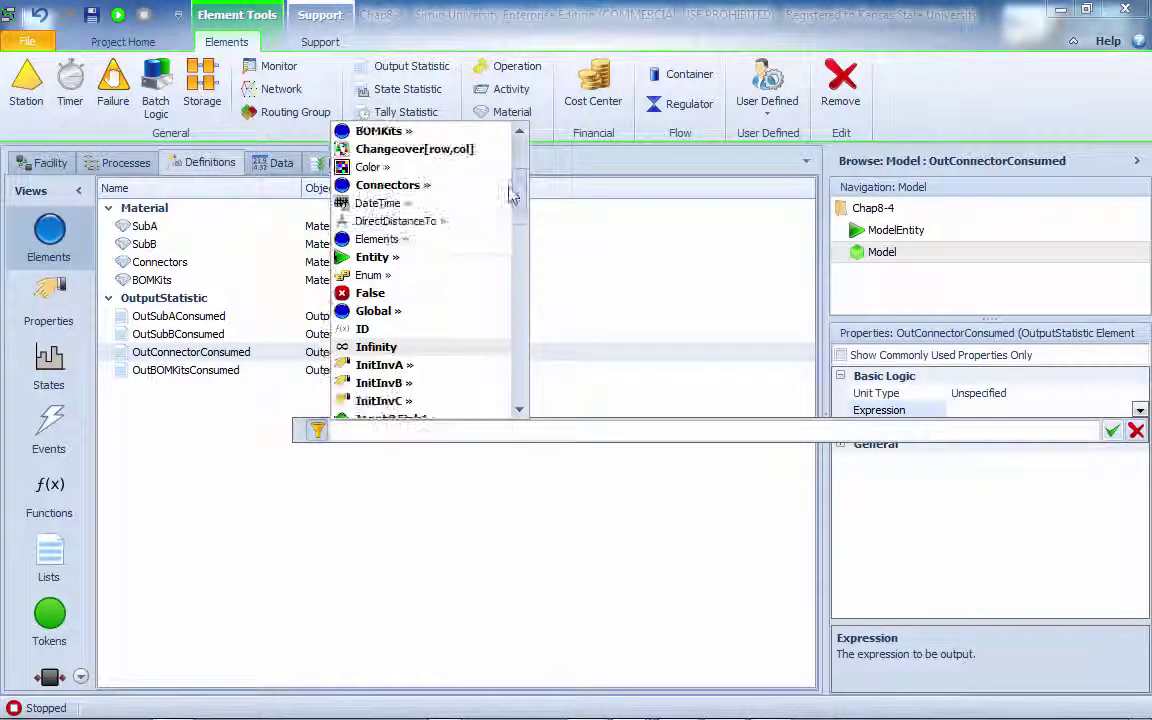
{"action": "double_click", "coordinate": [400, 187]}
{"action": "type", "text": ".Q"}
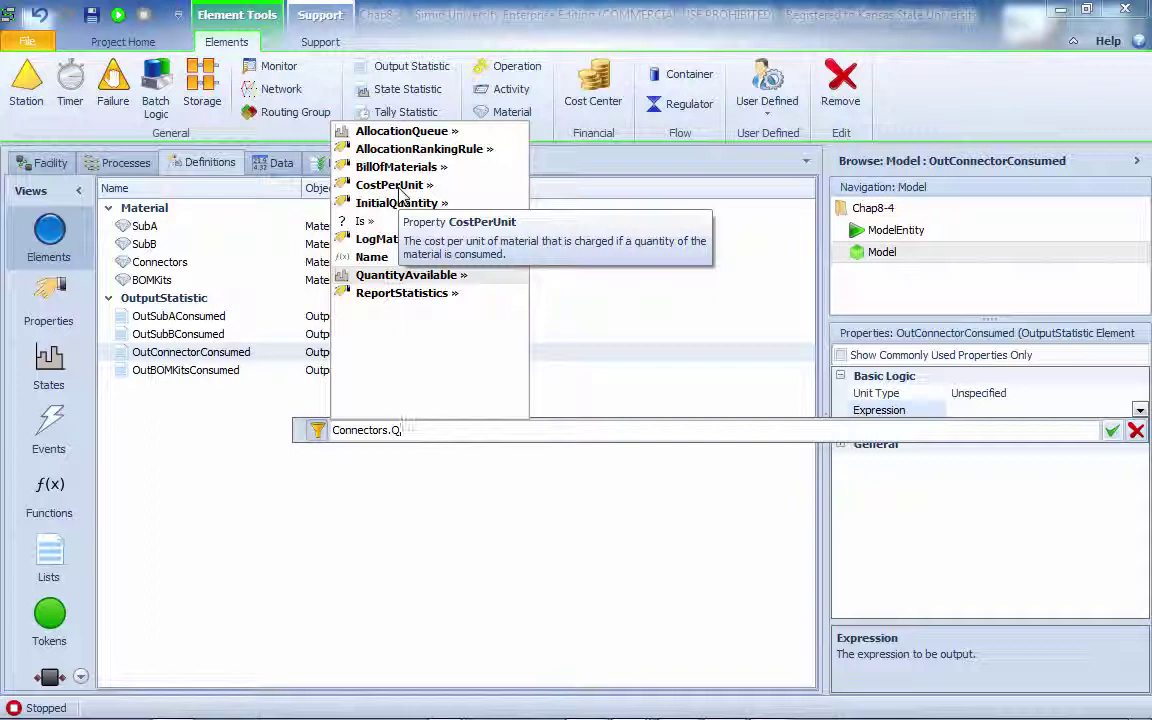
{"action": "type", "text": "uantityCons"}
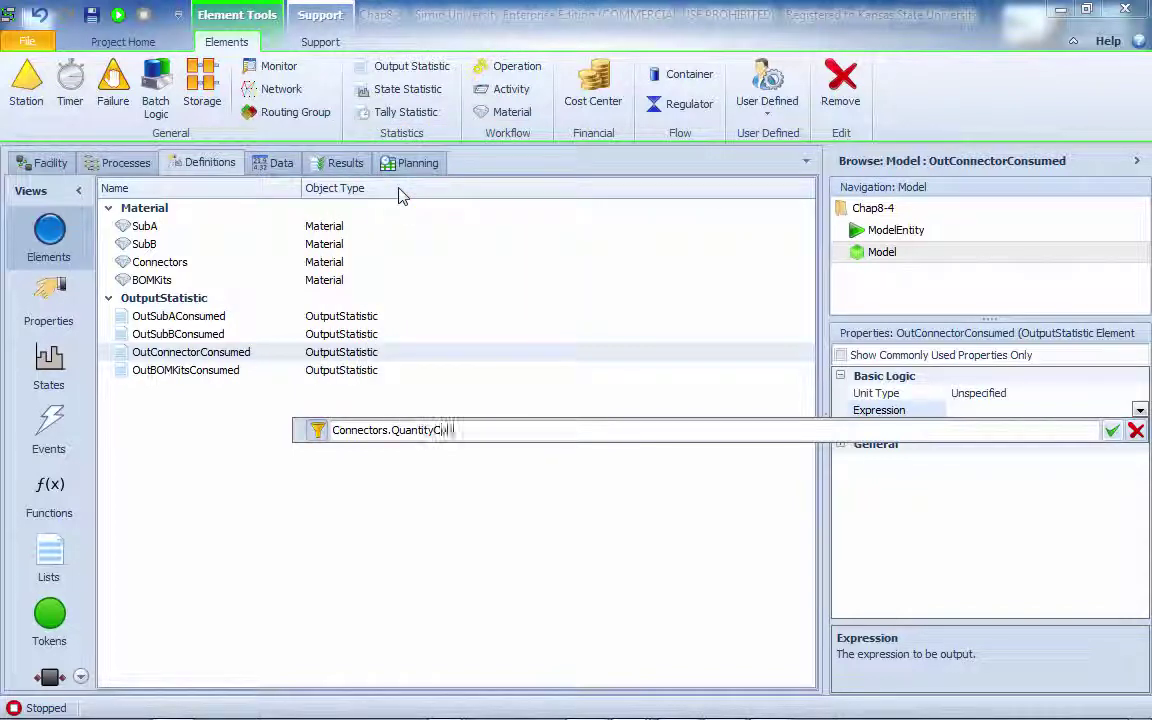
{"action": "type", "text": "ume"}
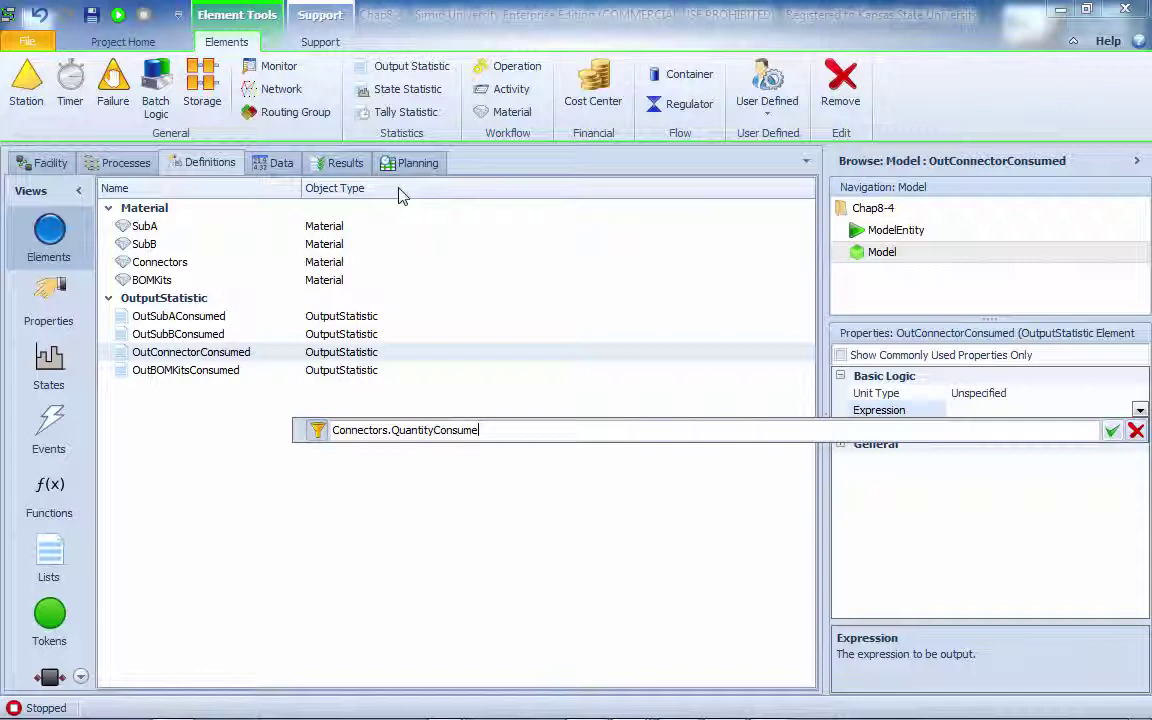
{"action": "type", "text": "d"}
{"action": "key", "text": "Return"}
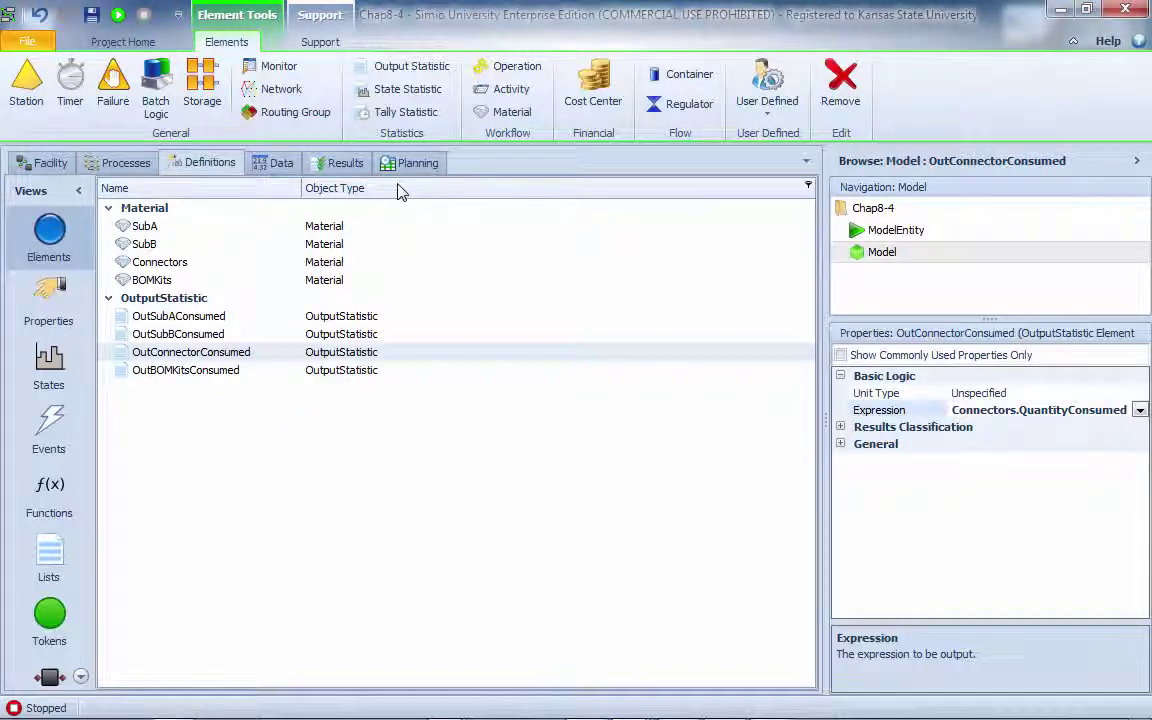
Set OutBOMKitsConsumed's Expression to BOMKits.QuantityConsumed.
{"action": "left_click", "coordinate": [195, 375]}
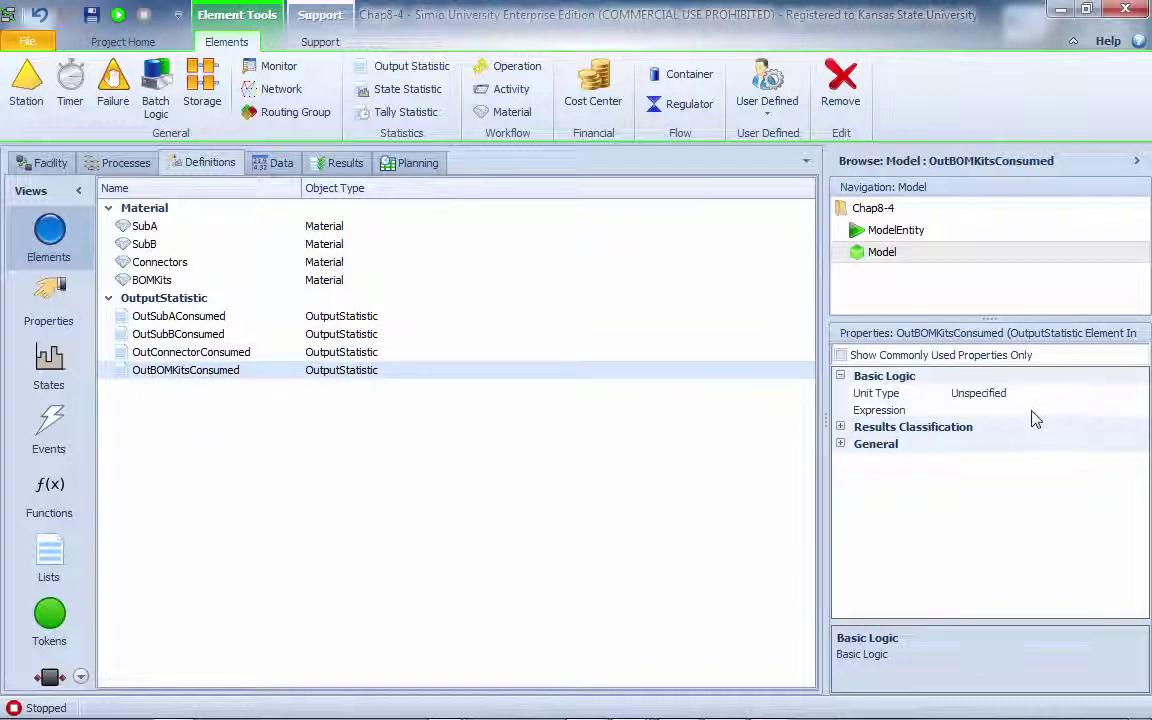
{"action": "left_click", "coordinate": [1136, 409]}
{"action": "left_click", "coordinate": [1139, 410]}
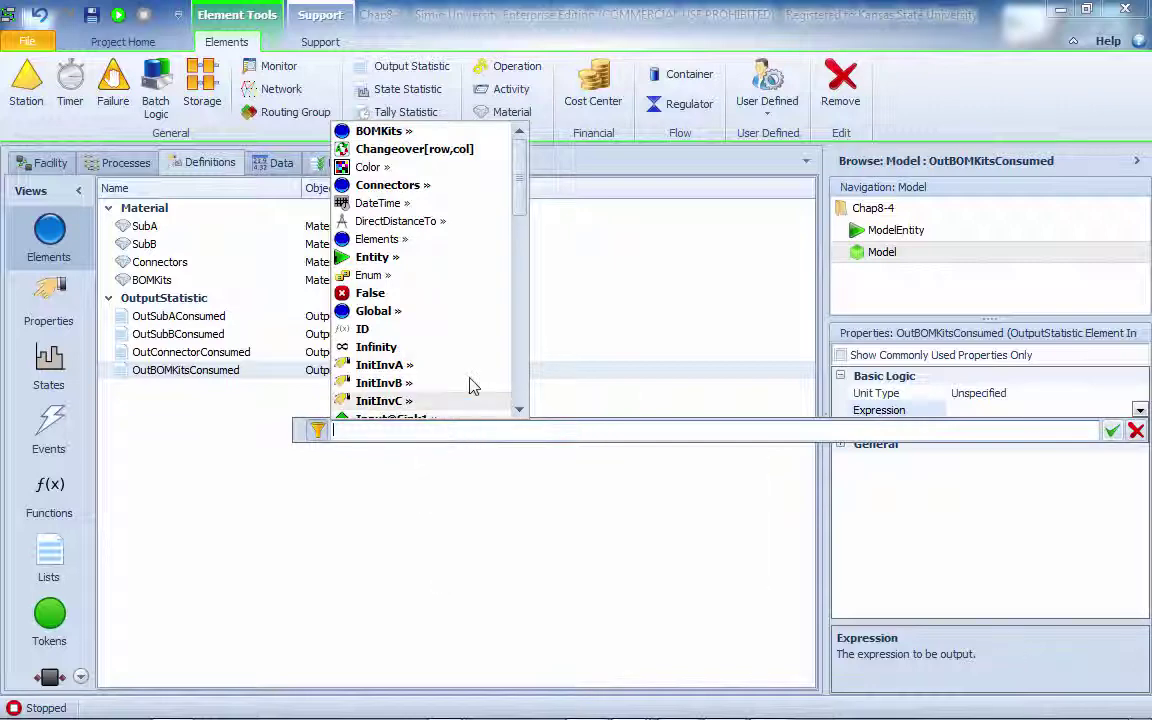
{"action": "scroll", "coordinate": [435, 260], "scroll_direction": "down", "scroll_amount": 2}
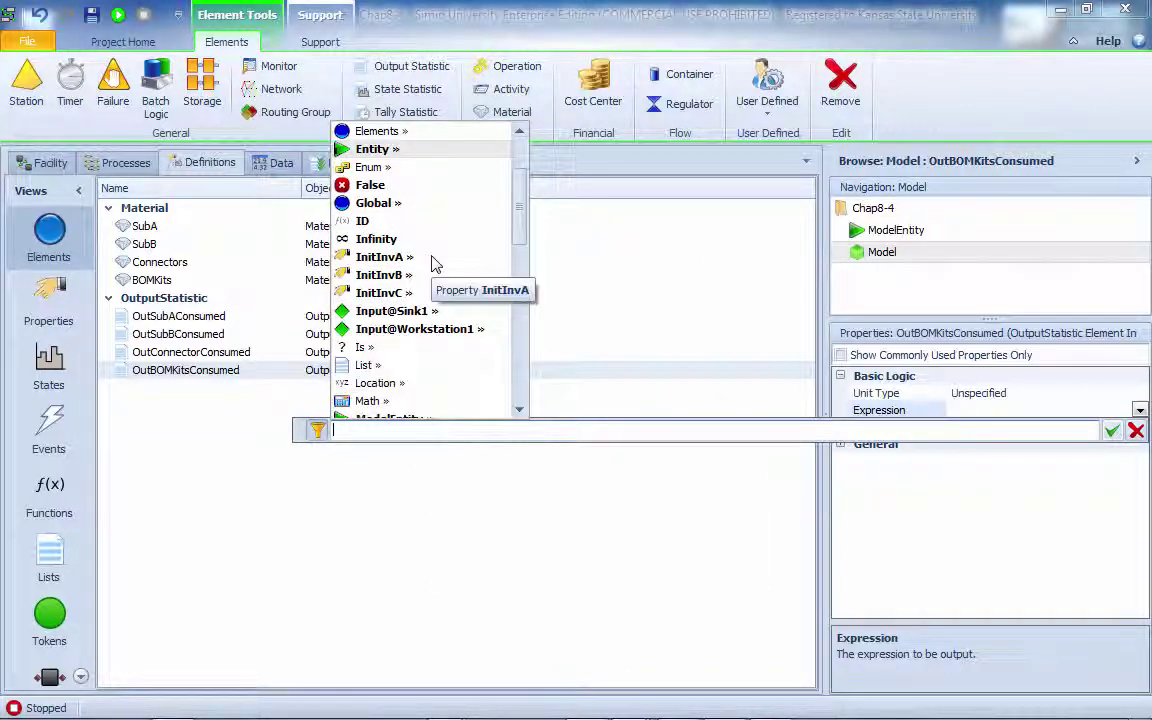
{"action": "scroll", "coordinate": [437, 260], "scroll_direction": "up", "scroll_amount": 2}
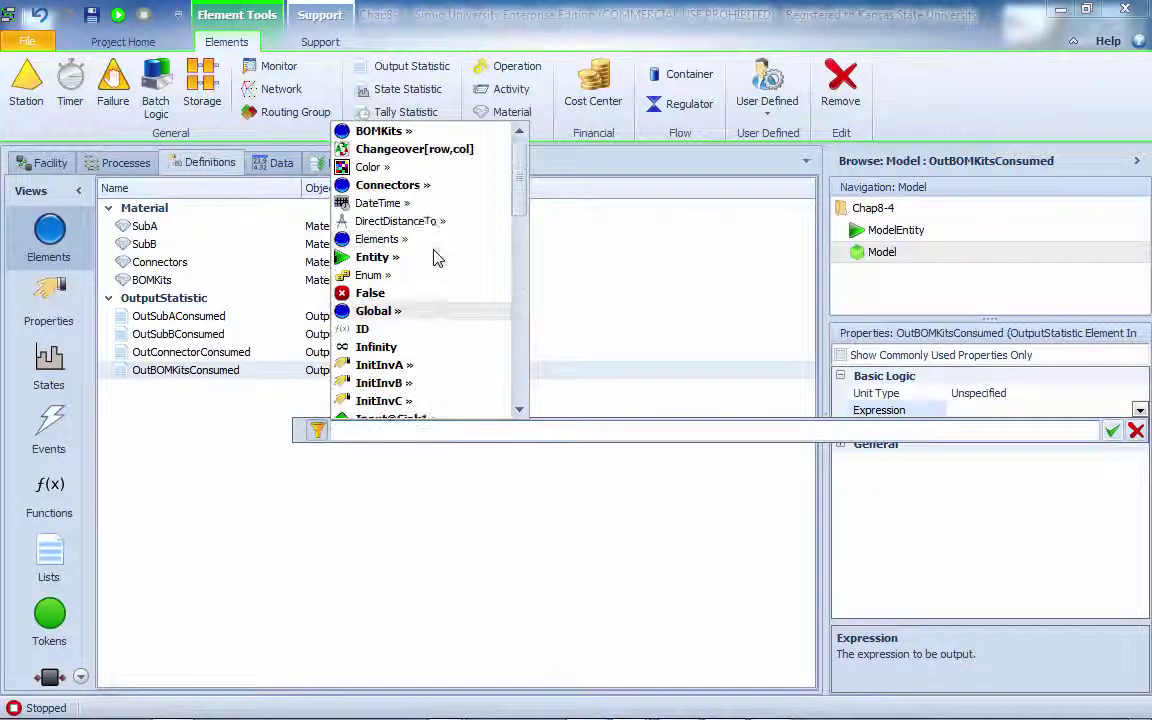
{"action": "left_click", "coordinate": [380, 131]}
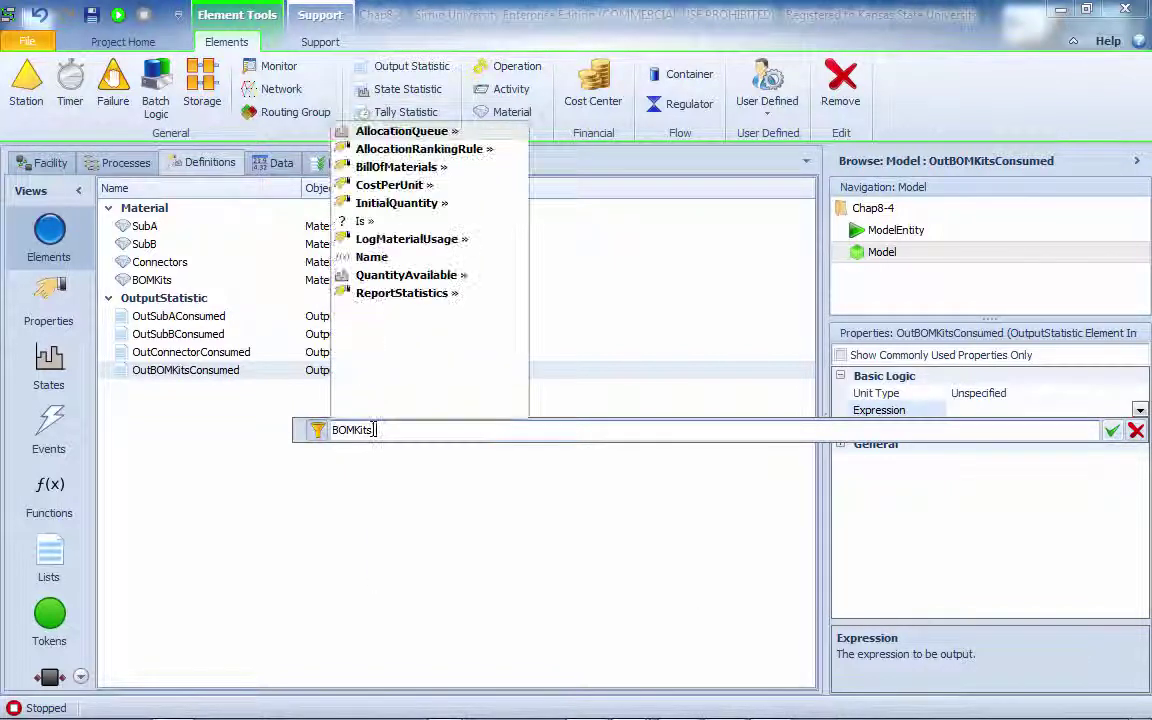
{"action": "type", "text": "Quantiy"}
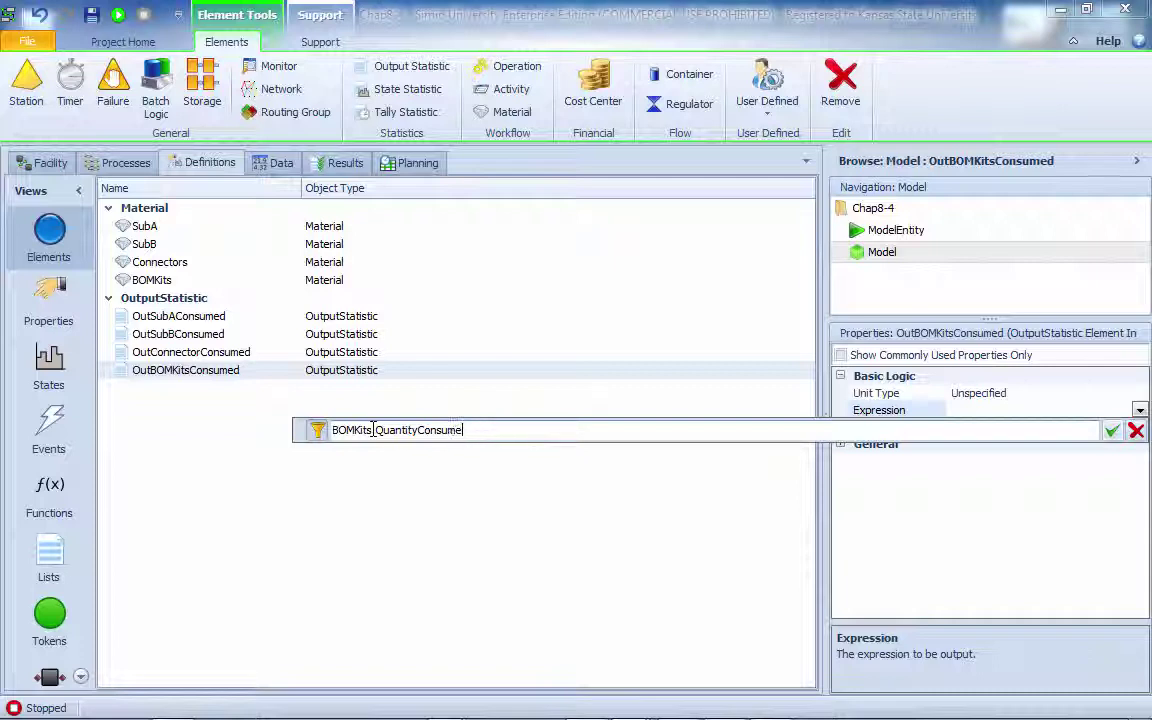
{"action": "key", "text": "Return"}
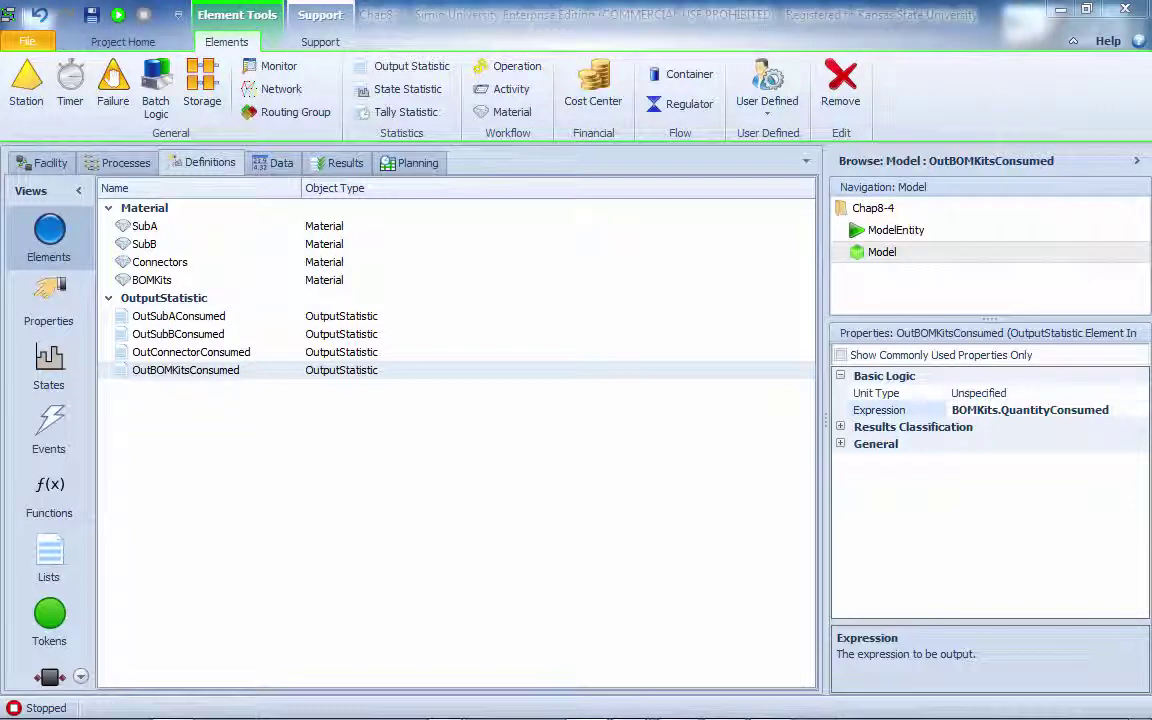
{"action": "left_click", "coordinate": [520, 314]}
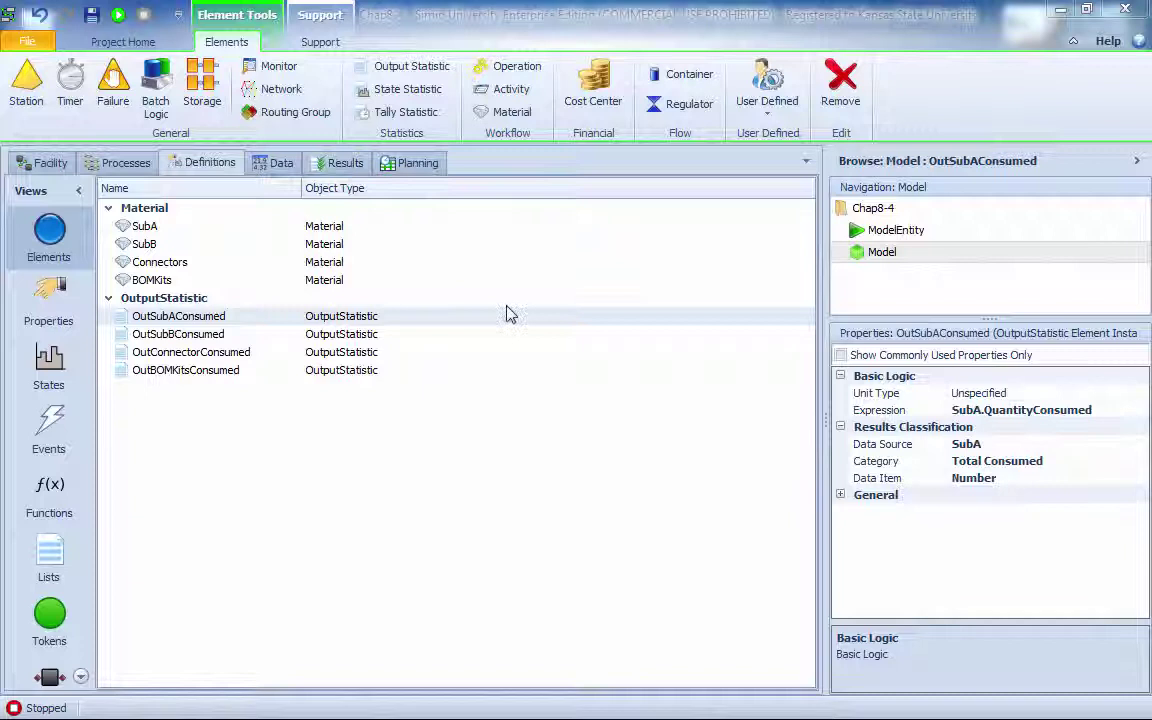
{"action": "left_click", "coordinate": [182, 337]}
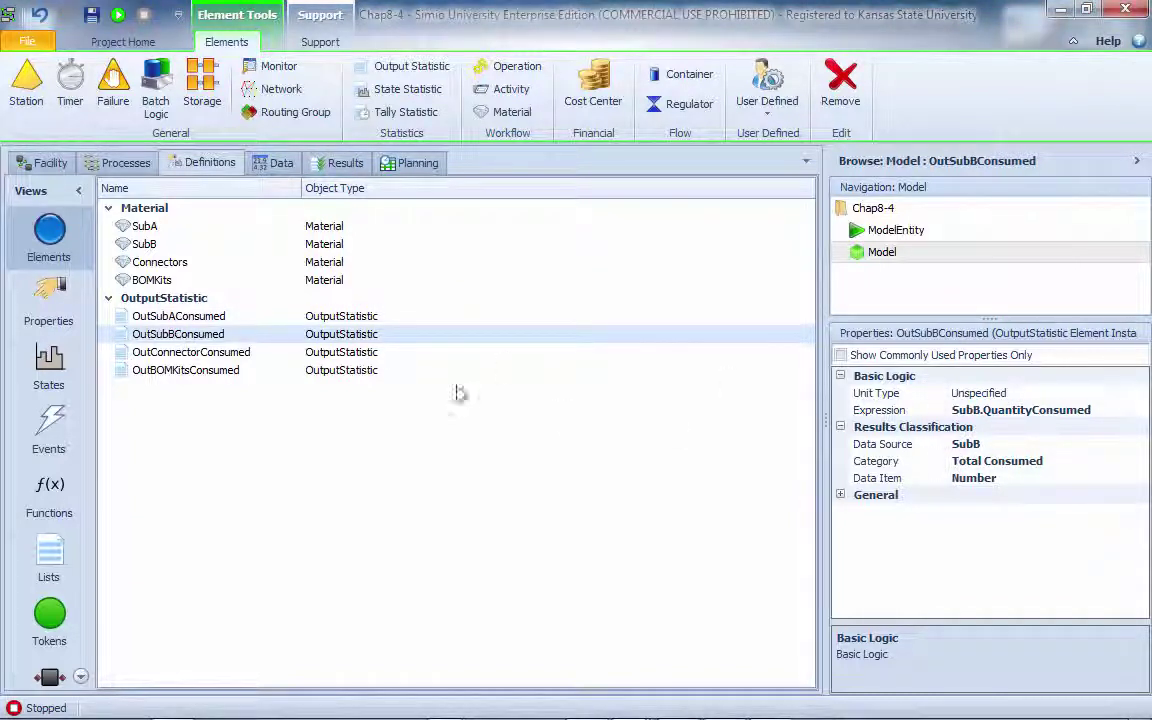
{"action": "left_click", "coordinate": [210, 352]}
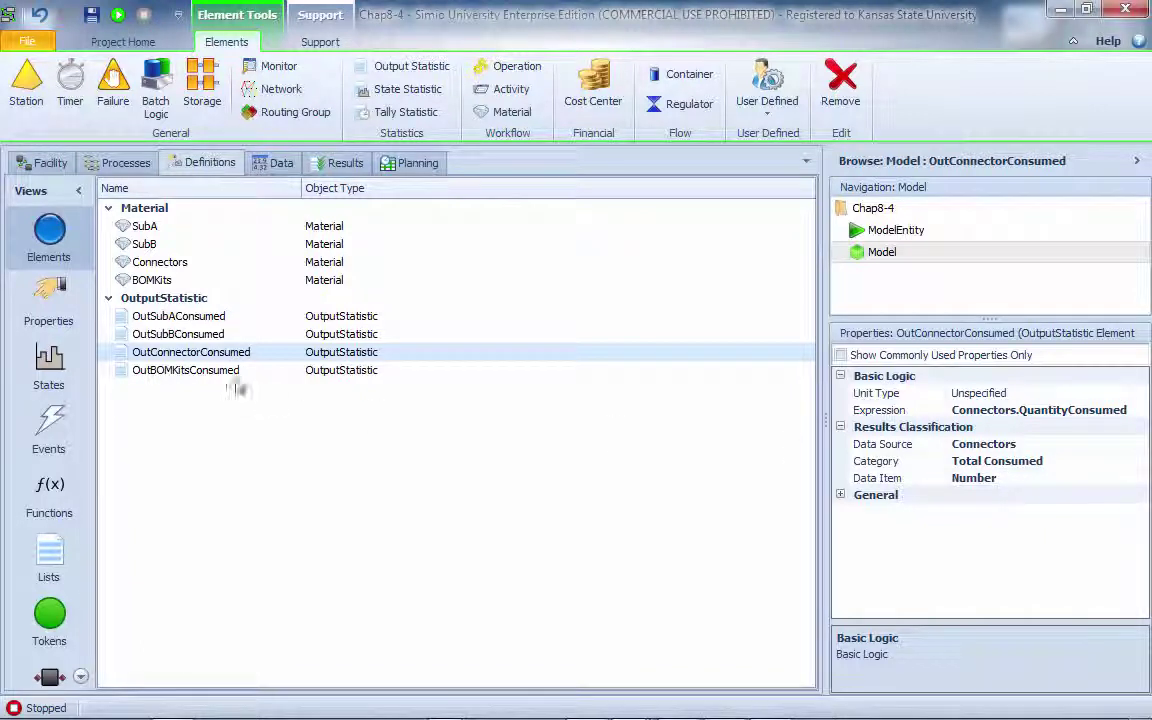
{"action": "left_click", "coordinate": [225, 370]}
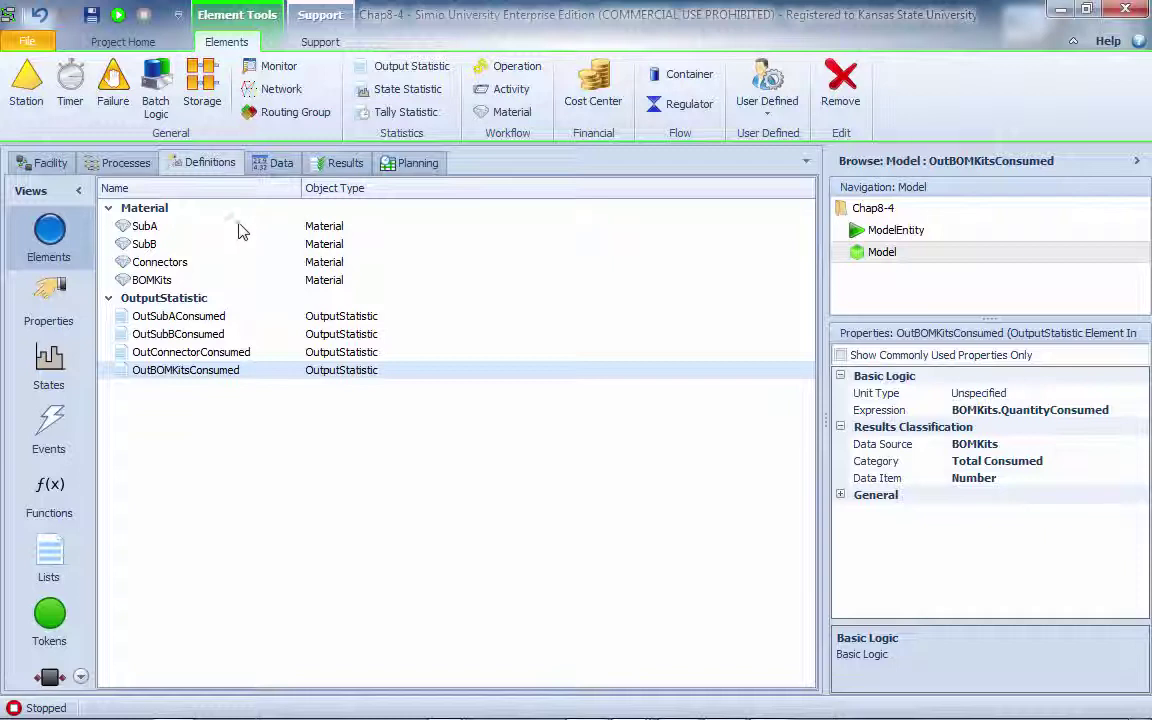
Add a new material element and name it Kits.
{"action": "left_click", "coordinate": [508, 112]}
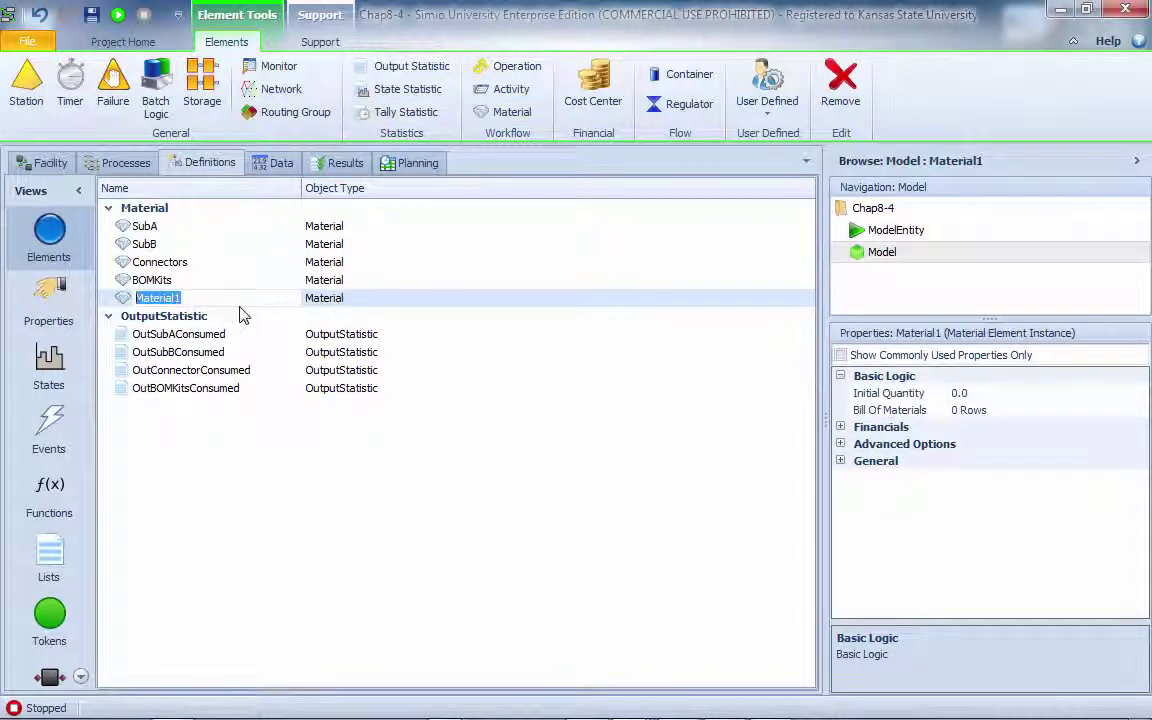
{"action": "type", "text": "Kits"}
{"action": "key", "text": "Return"}
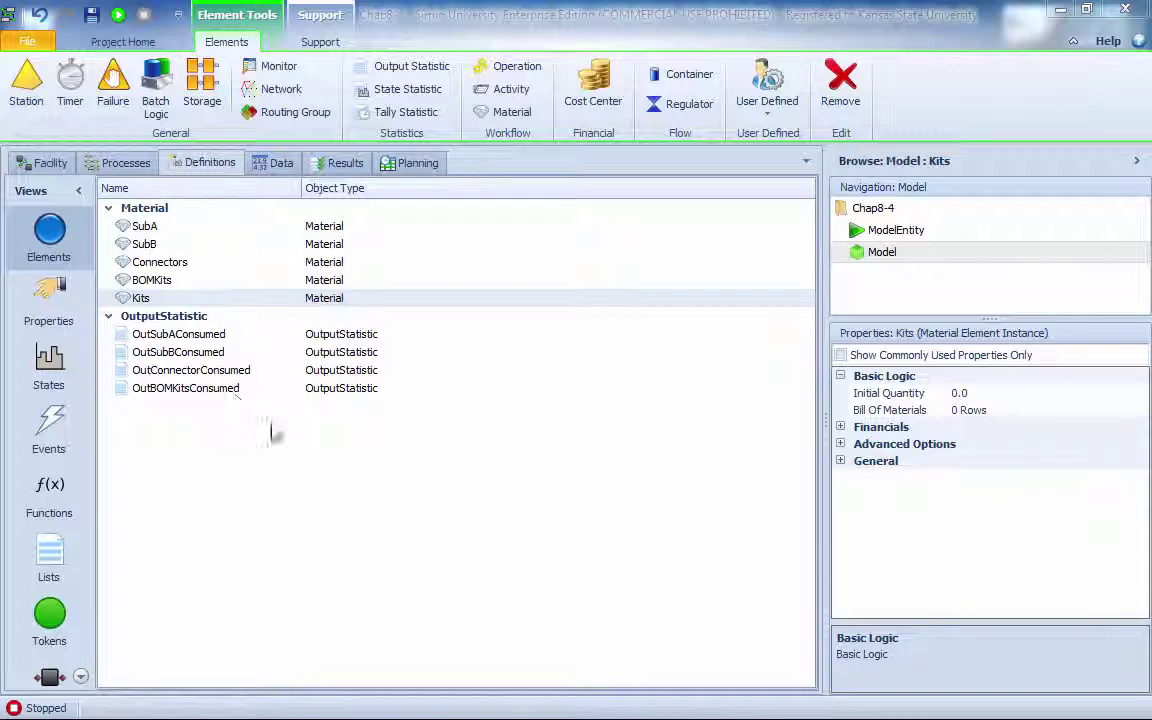
Make Workstation1 consume by Bill Of Materials using BOMKits, quantity 1.0.
{"action": "left_click", "coordinate": [30, 163]}
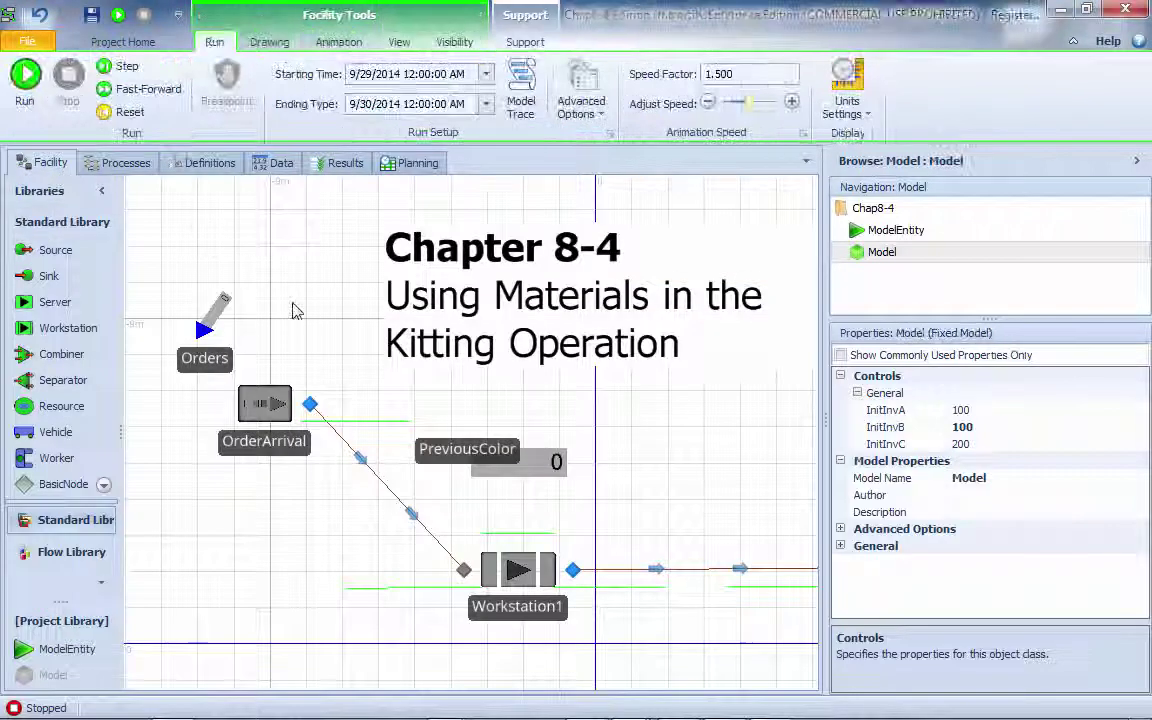
{"action": "left_click", "coordinate": [490, 565]}
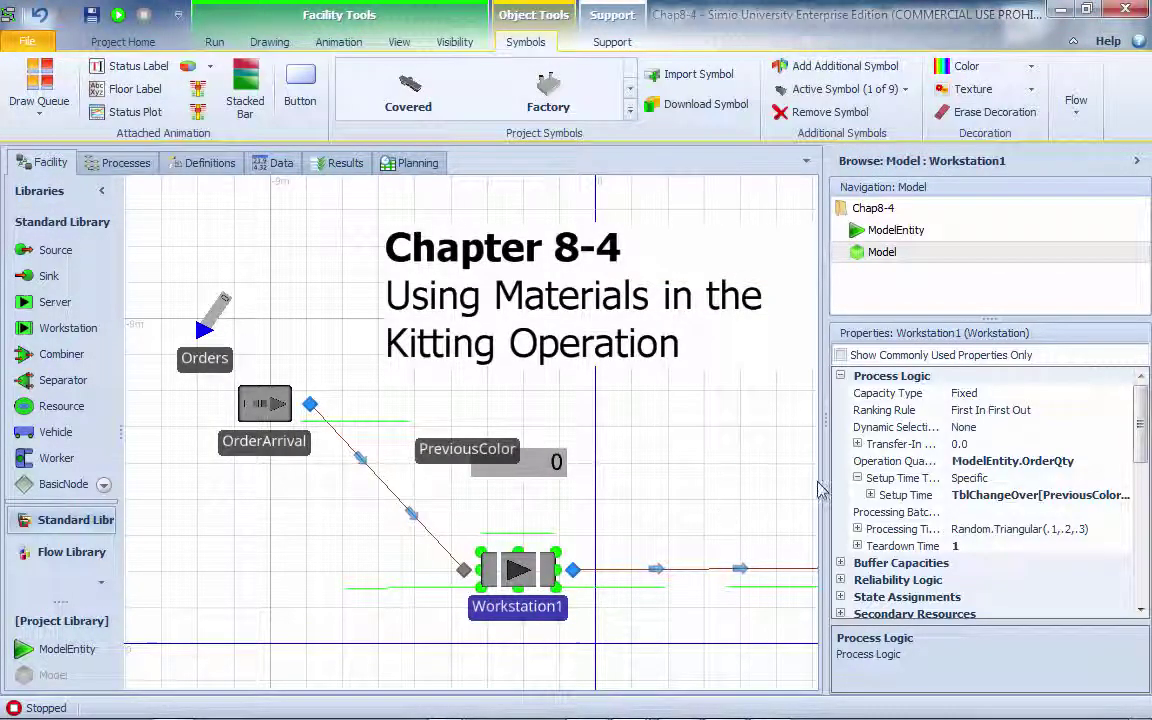
{"action": "mouse_move", "coordinate": [964, 319]}
{"action": "left_mouse_down"}
{"action": "mouse_move", "coordinate": [966, 200]}
{"action": "mouse_move", "coordinate": [968, 250]}
{"action": "left_mouse_up"}
{"action": "left_click_drag", "start_coordinate": [825, 411], "coordinate": [676, 411]}
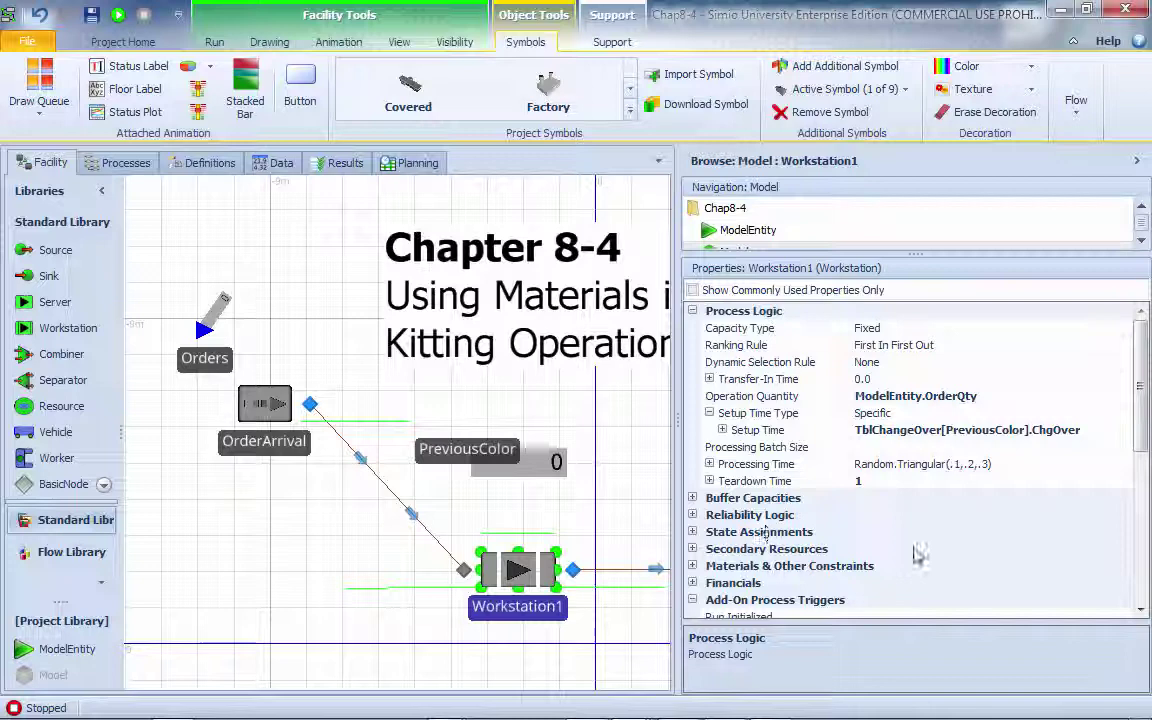
{"action": "left_click", "coordinate": [692, 566]}
{"action": "scroll", "coordinate": [1028, 430], "scroll_direction": "down", "scroll_amount": 3}
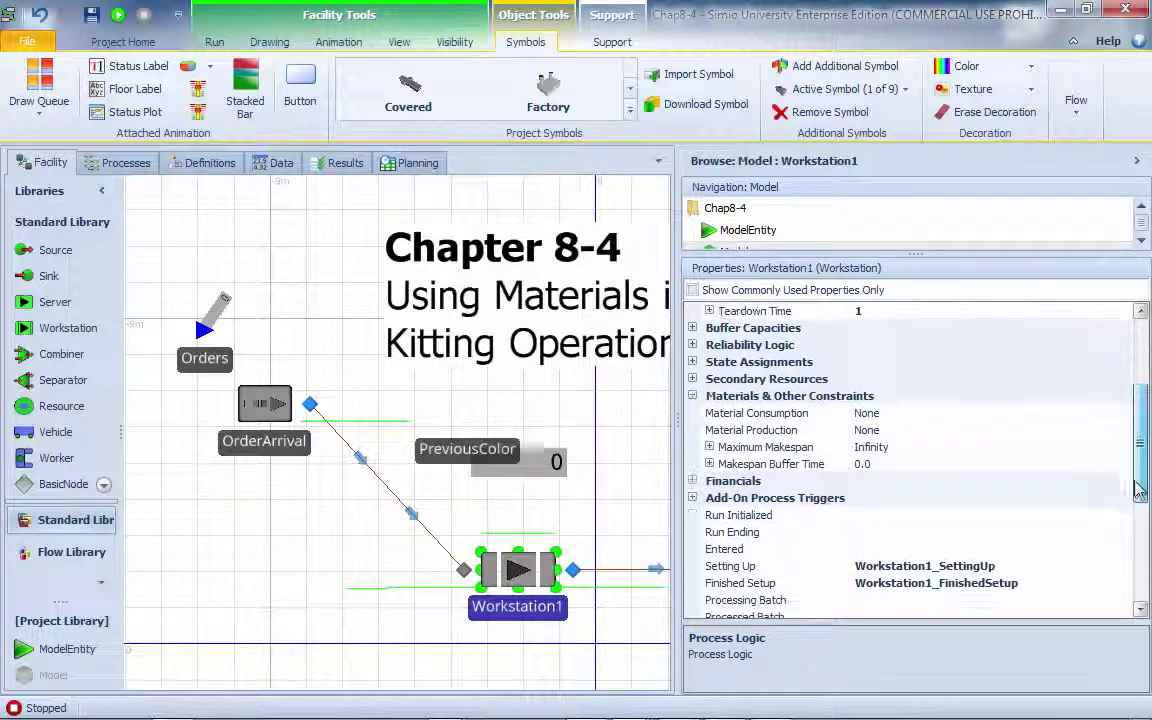
{"action": "left_click", "coordinate": [895, 419]}
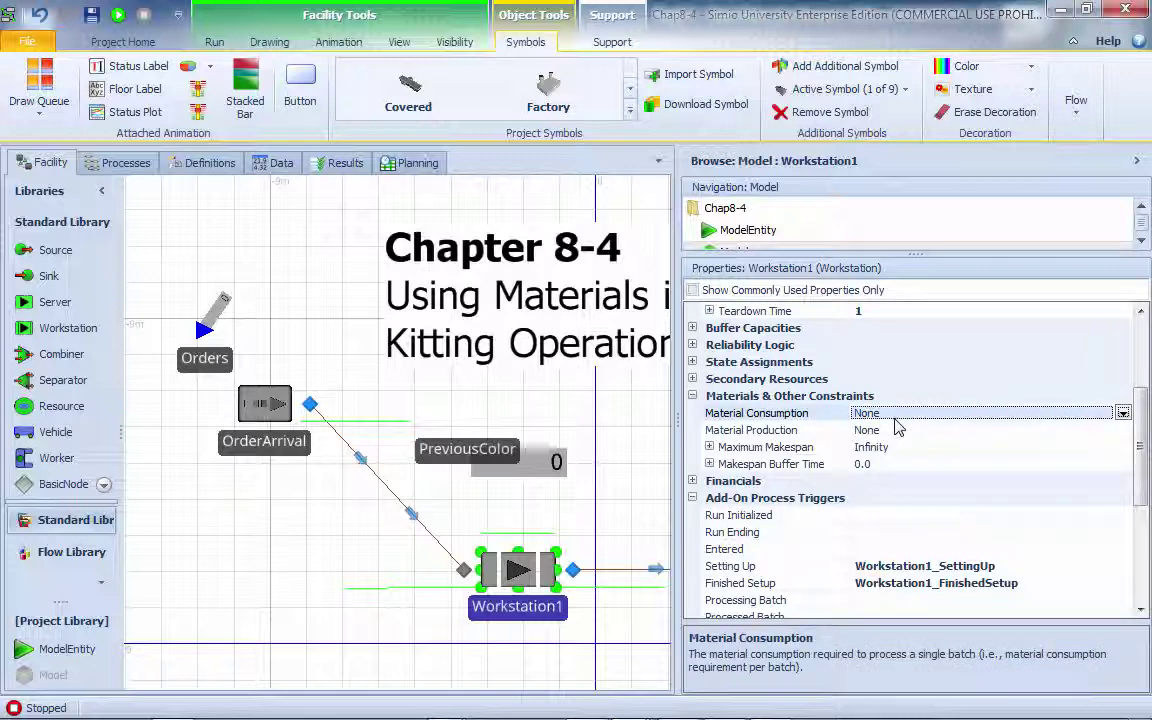
{"action": "left_click", "coordinate": [1123, 413]}
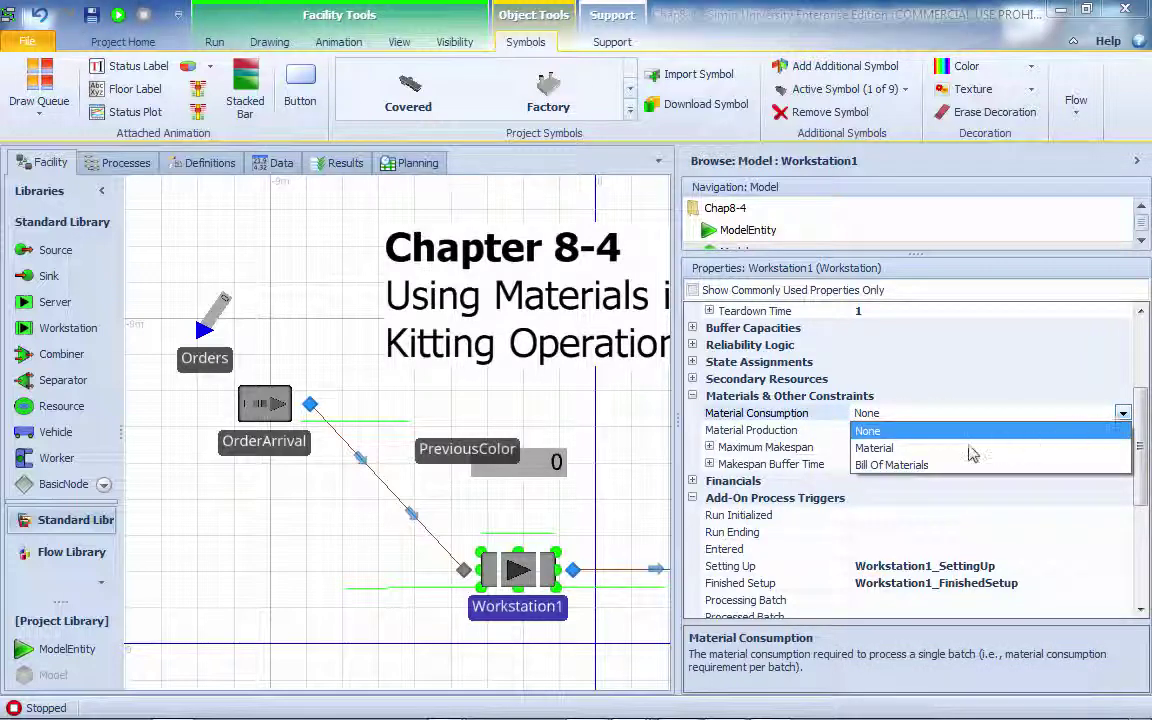
{"action": "left_click", "coordinate": [918, 466]}
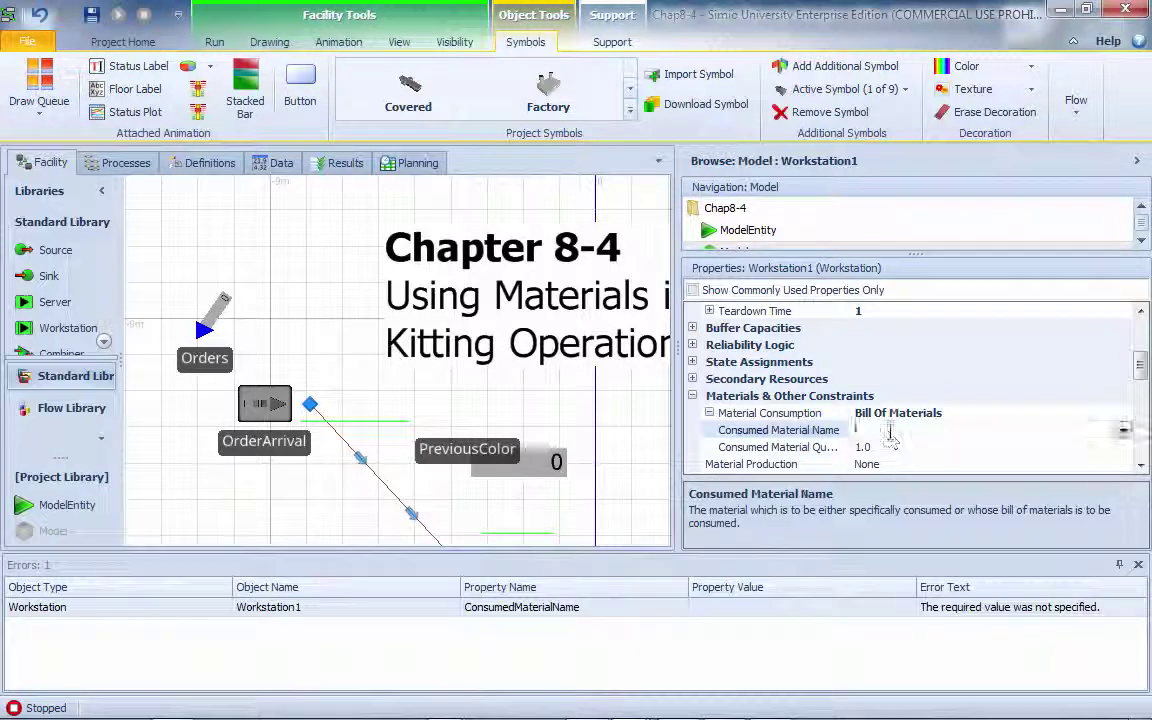
{"action": "left_click", "coordinate": [1123, 430]}
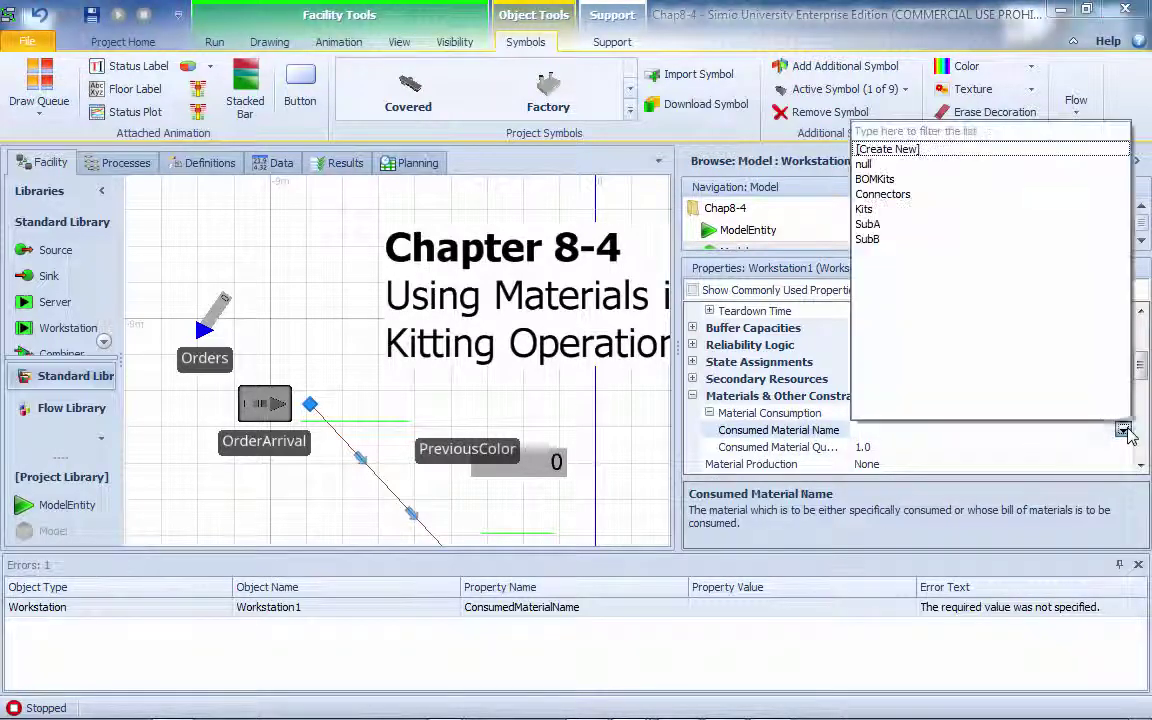
{"action": "left_click", "coordinate": [880, 180]}
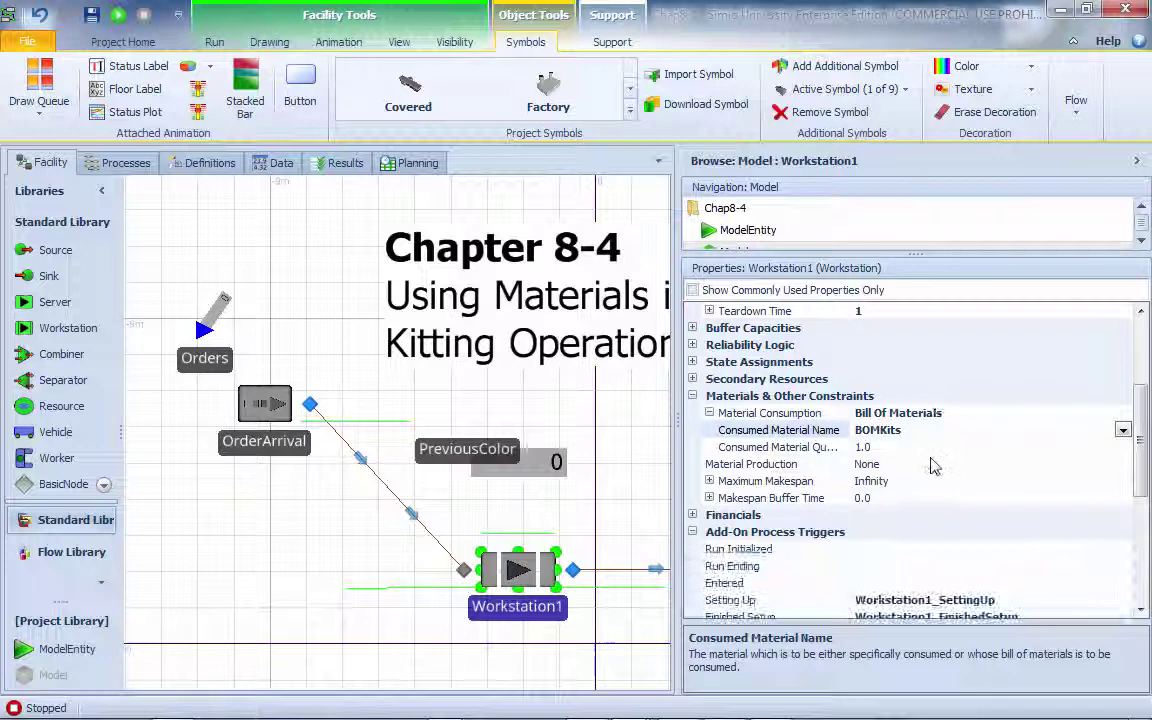
{"action": "left_click", "coordinate": [899, 448]}
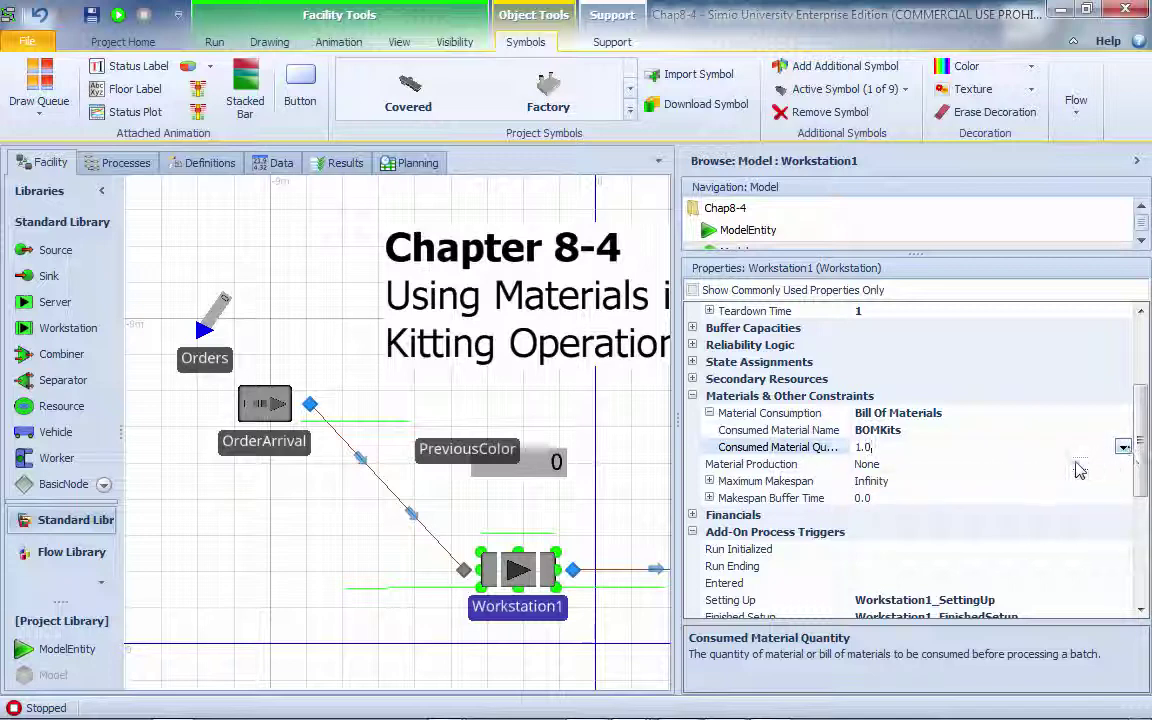
Set Workstation1's Material Production to Material with Kits as the produced material.
{"action": "left_click", "coordinate": [1120, 463]}
{"action": "left_click", "coordinate": [1123, 465]}
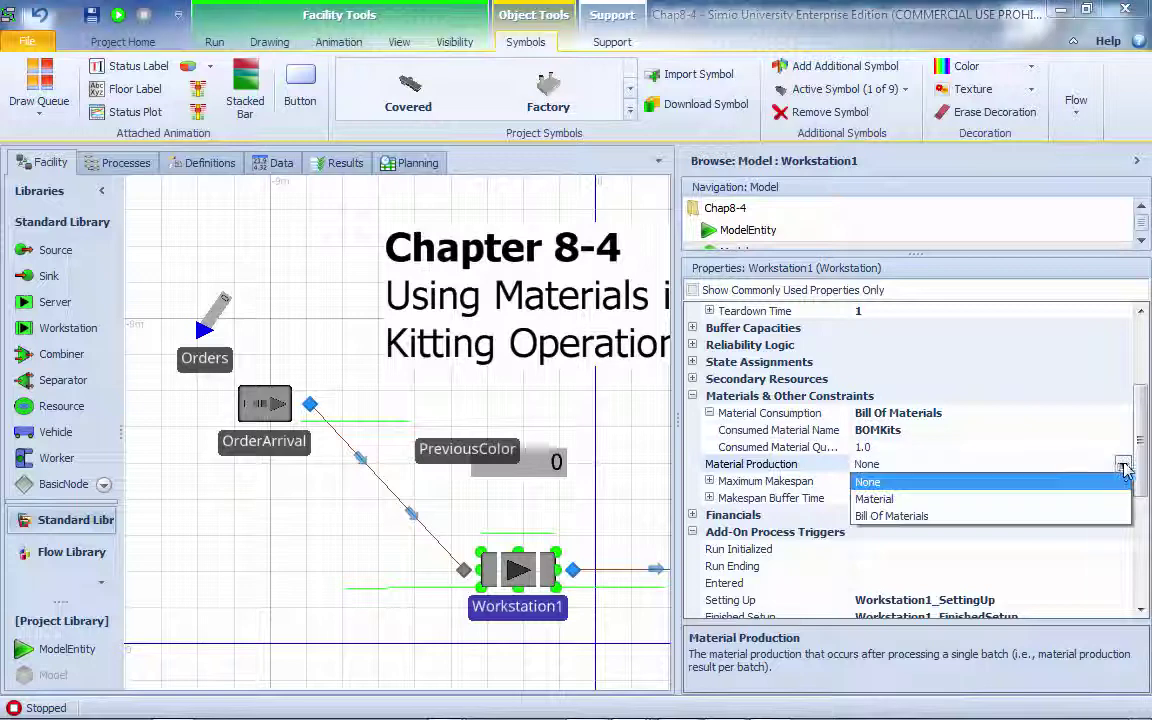
{"action": "left_click", "coordinate": [905, 499]}
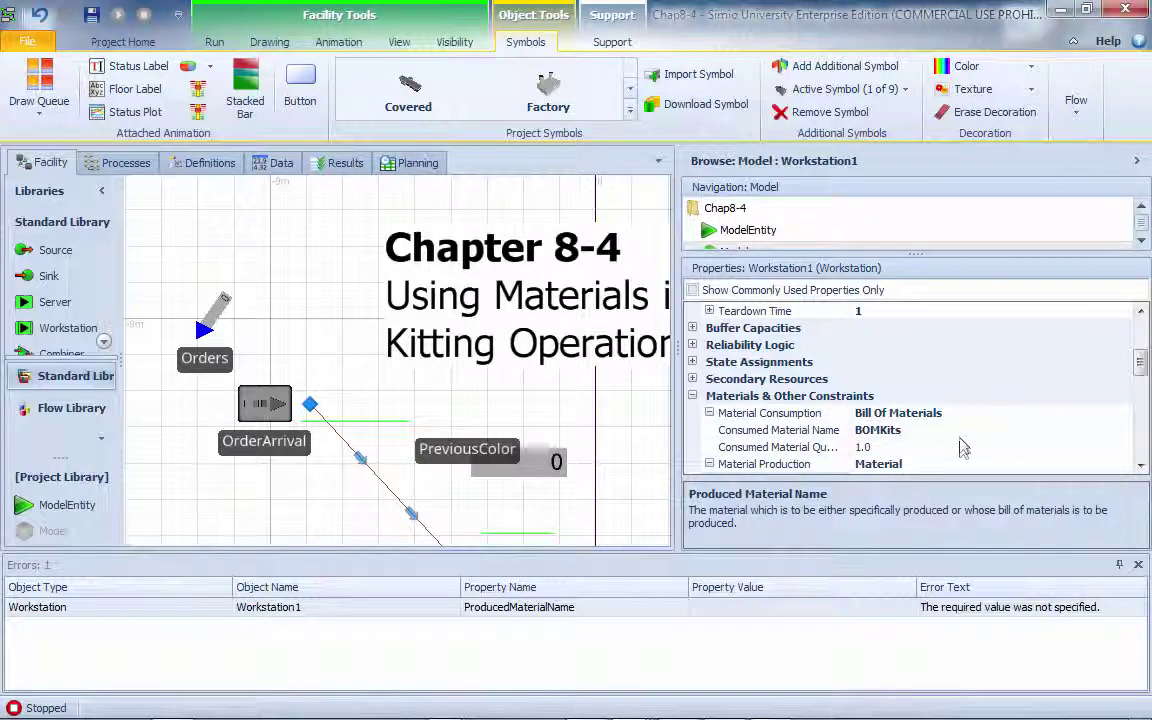
{"action": "scroll", "coordinate": [955, 435], "scroll_direction": "down", "scroll_amount": 1}
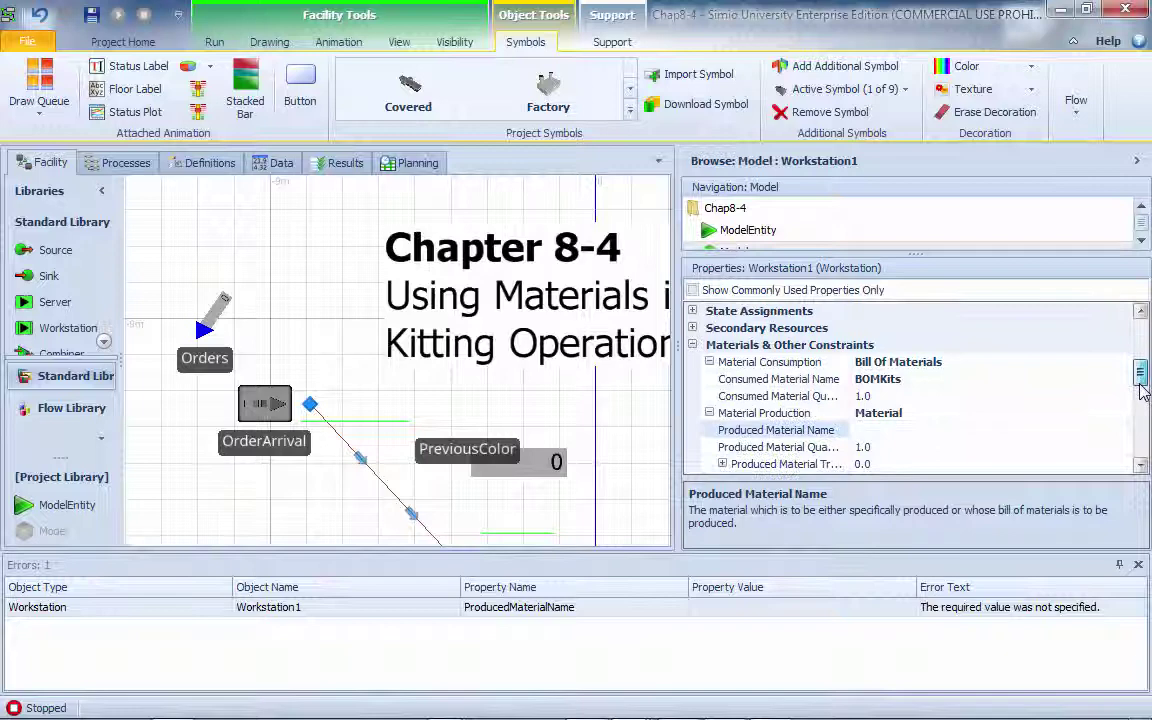
{"action": "left_click", "coordinate": [870, 430]}
{"action": "left_click", "coordinate": [1122, 430]}
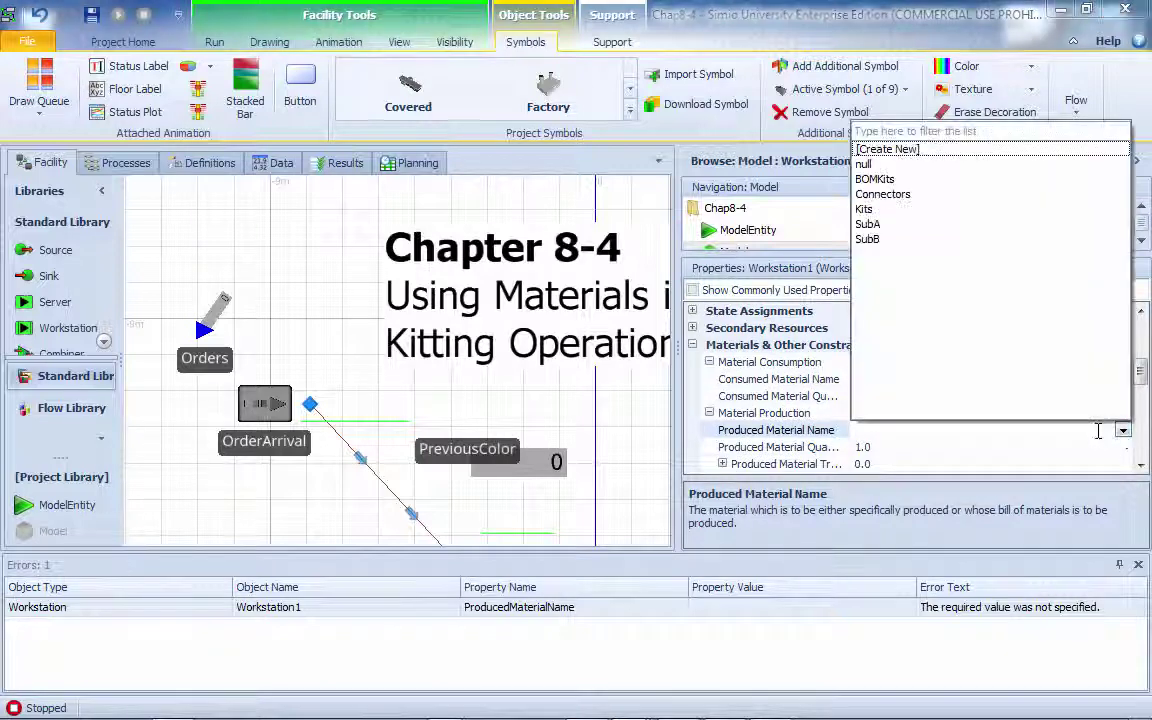
{"action": "left_click", "coordinate": [866, 210]}
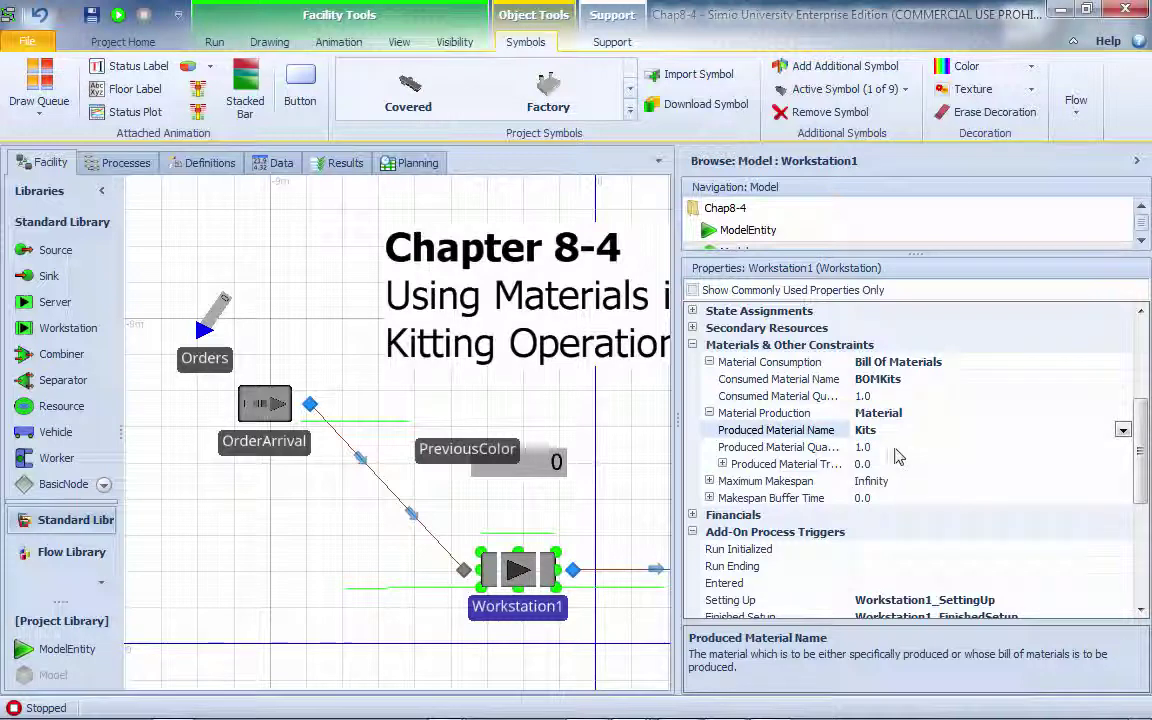
Set the Produced Material Quantity to ModelEntity.OrderQty.
{"action": "left_click", "coordinate": [945, 448]}
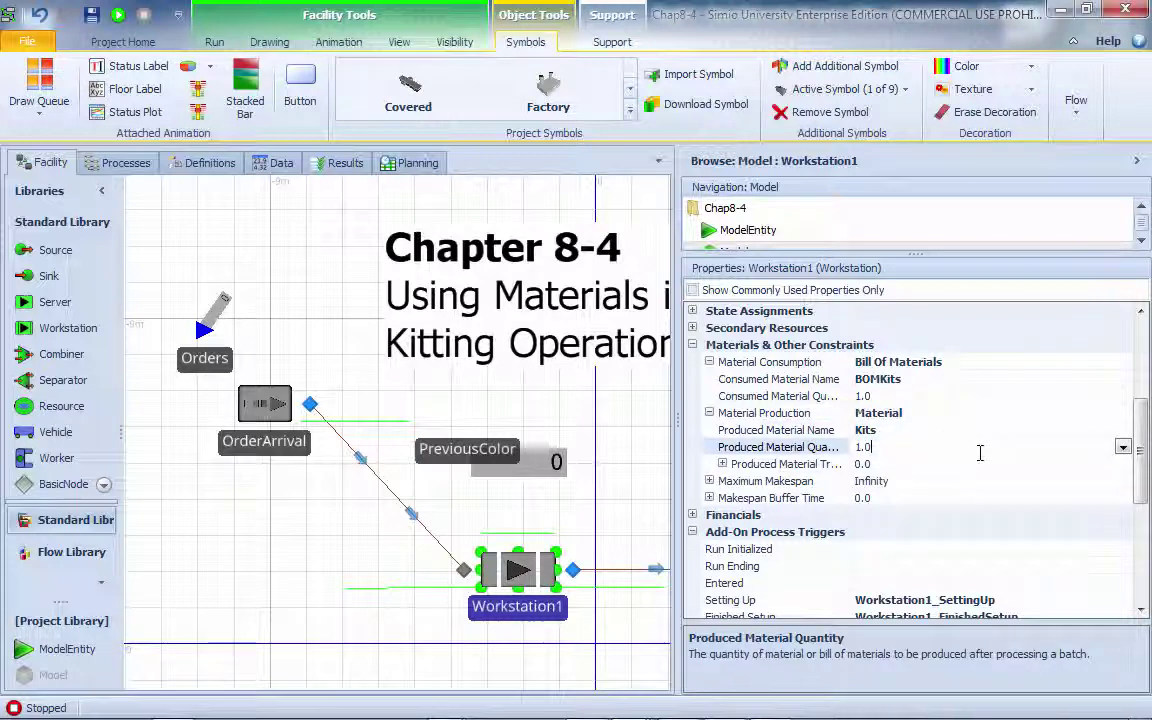
{"action": "left_click", "coordinate": [1123, 450]}
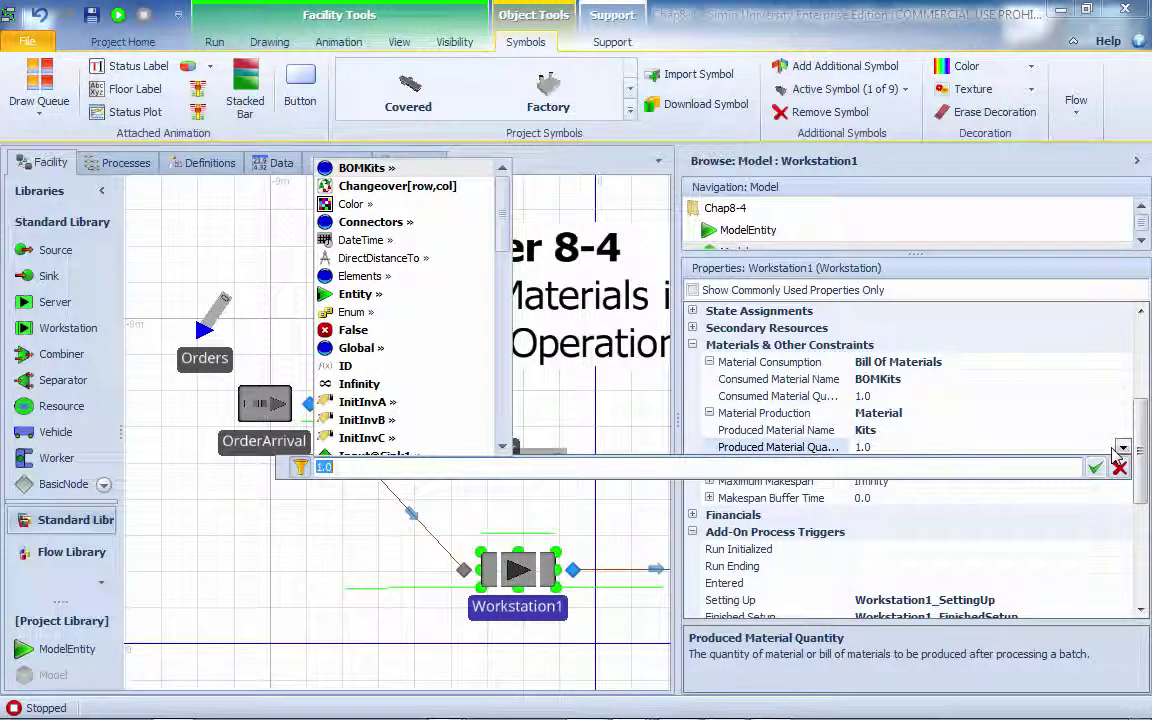
{"action": "type", "text": "Mo"}
{"action": "key", "text": "Tab"}
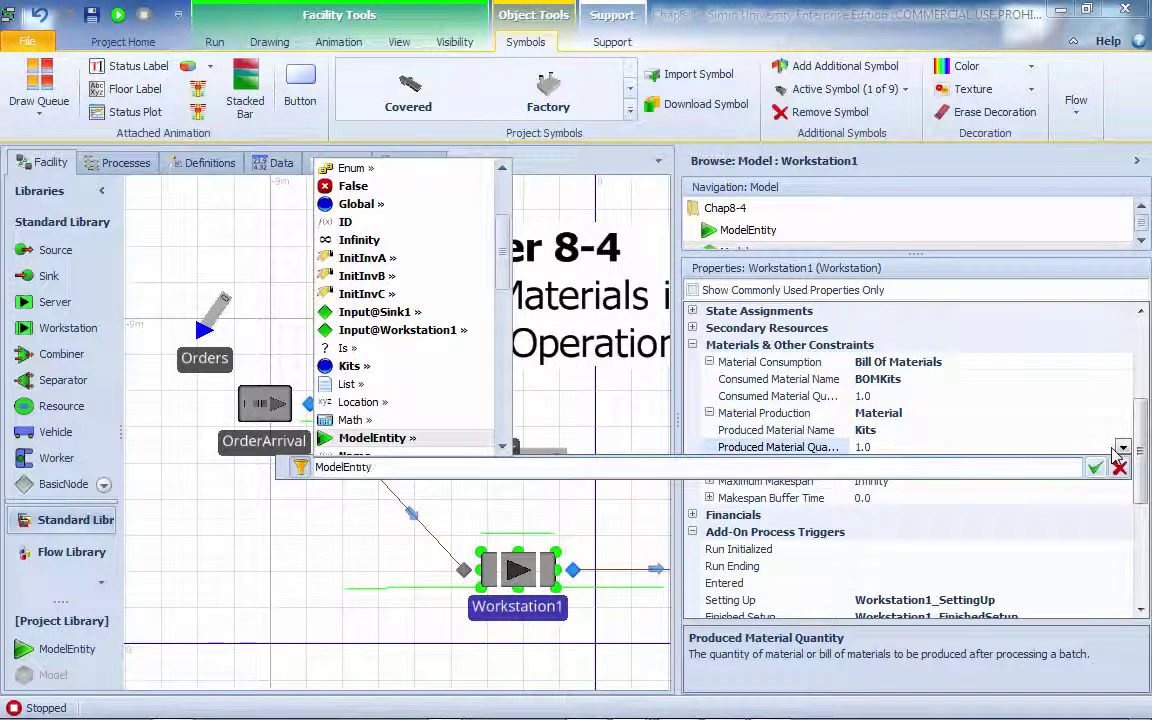
{"action": "type", "text": "."}
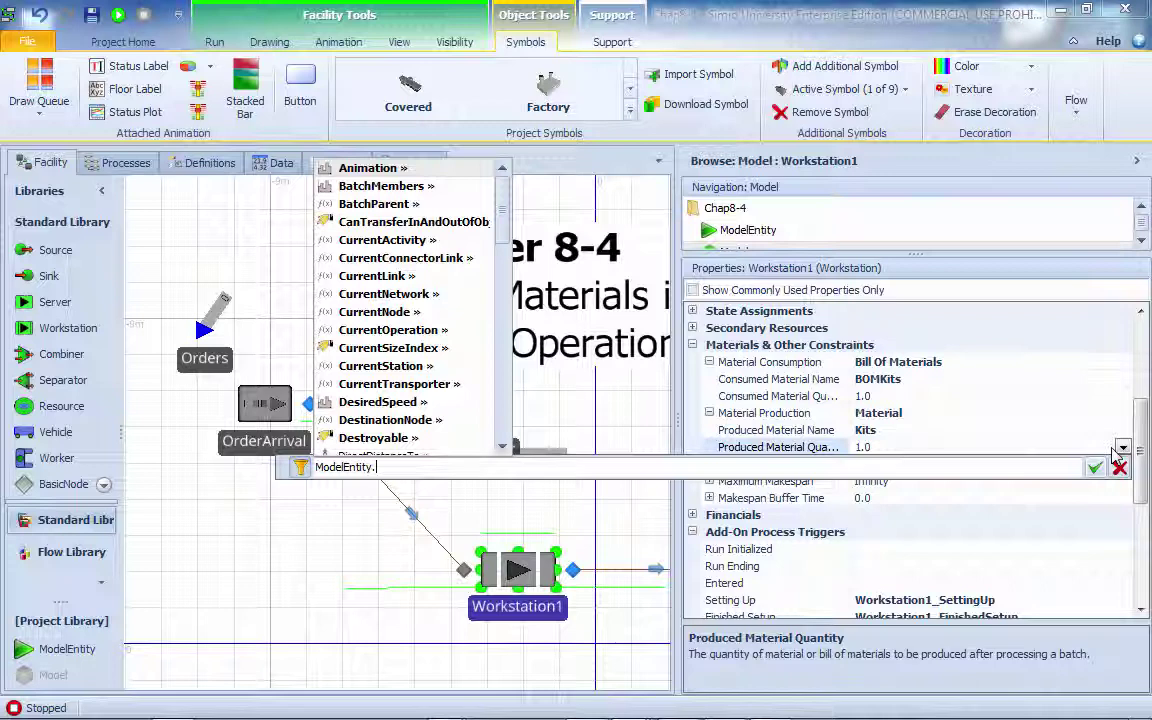
{"action": "type", "text": "O"}
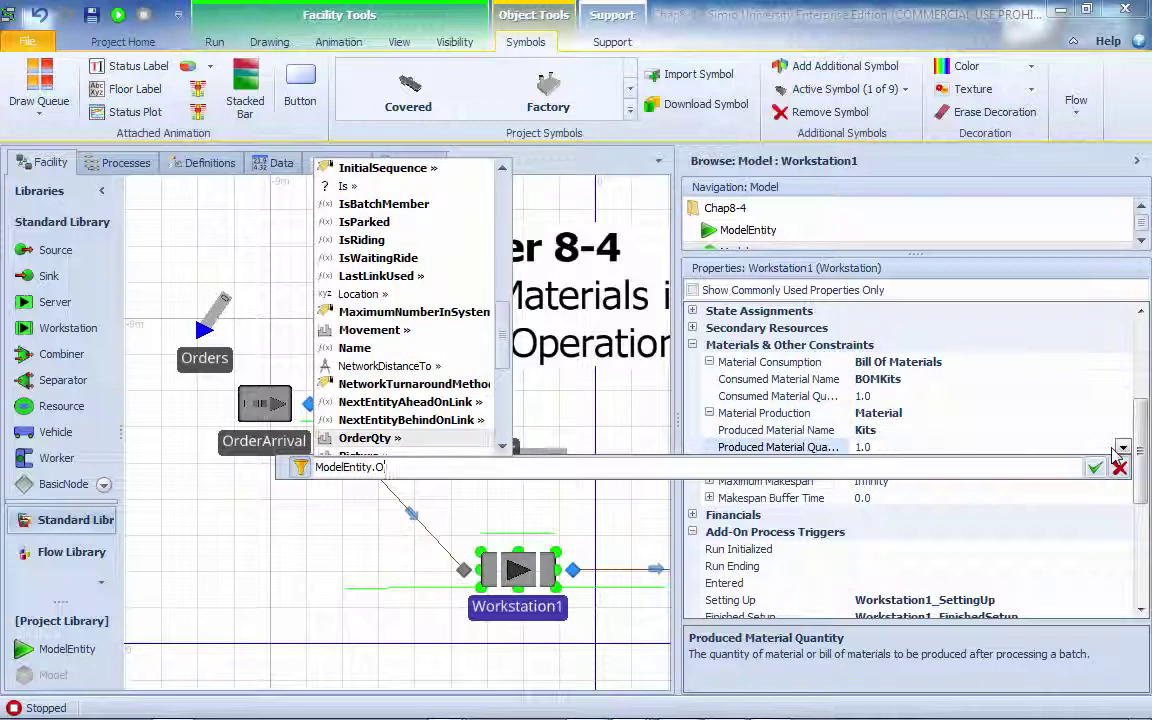
{"action": "key", "text": "Tab"}
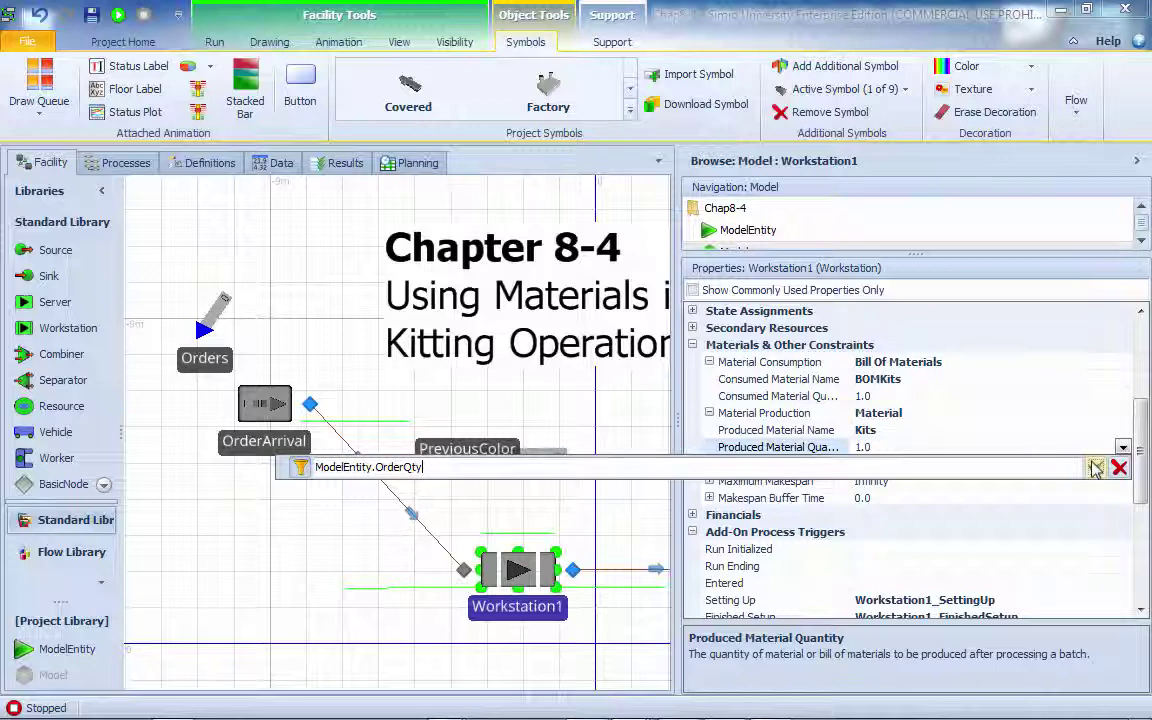
{"action": "key", "text": "Return"}
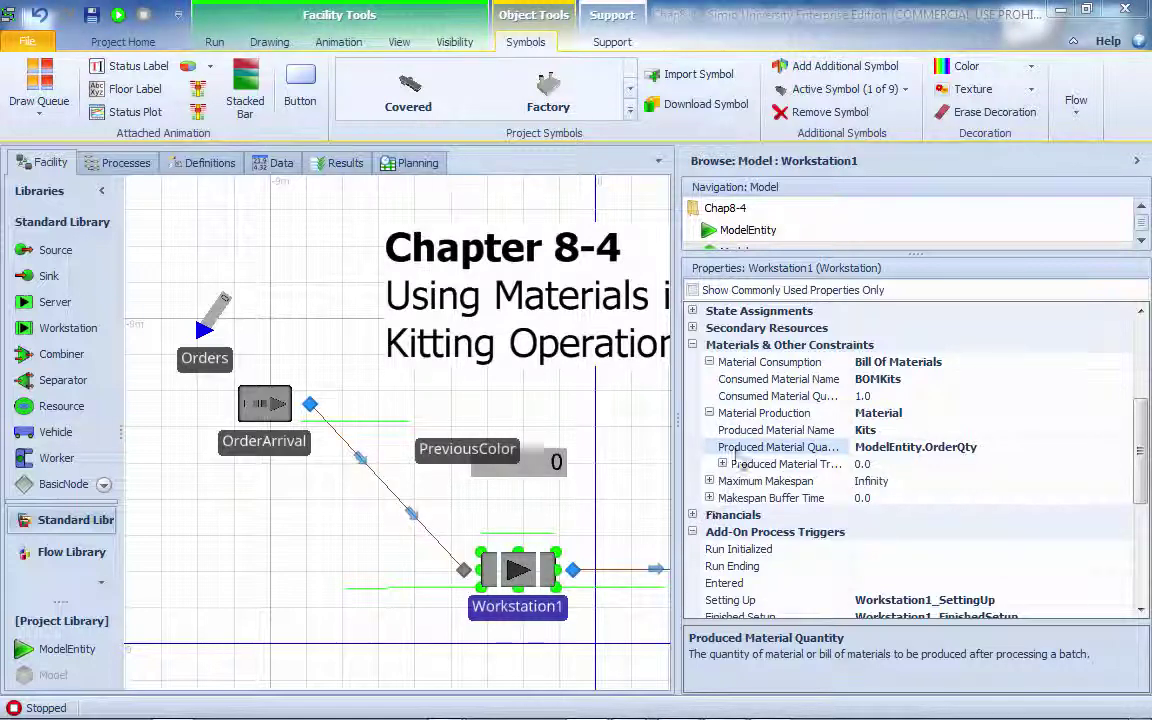
Change the InitInvB value to 100 in the model's properties.
{"action": "left_click", "coordinate": [645, 455]}
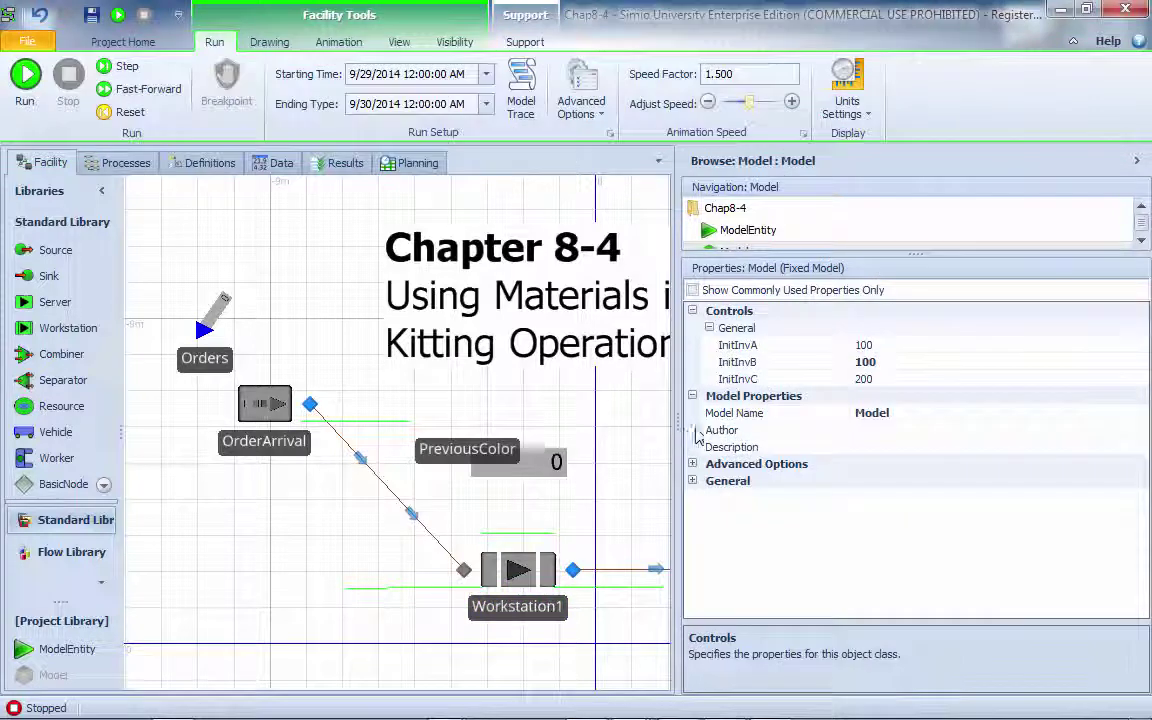
{"action": "left_click_drag", "start_coordinate": [680, 400], "coordinate": [930, 393]}
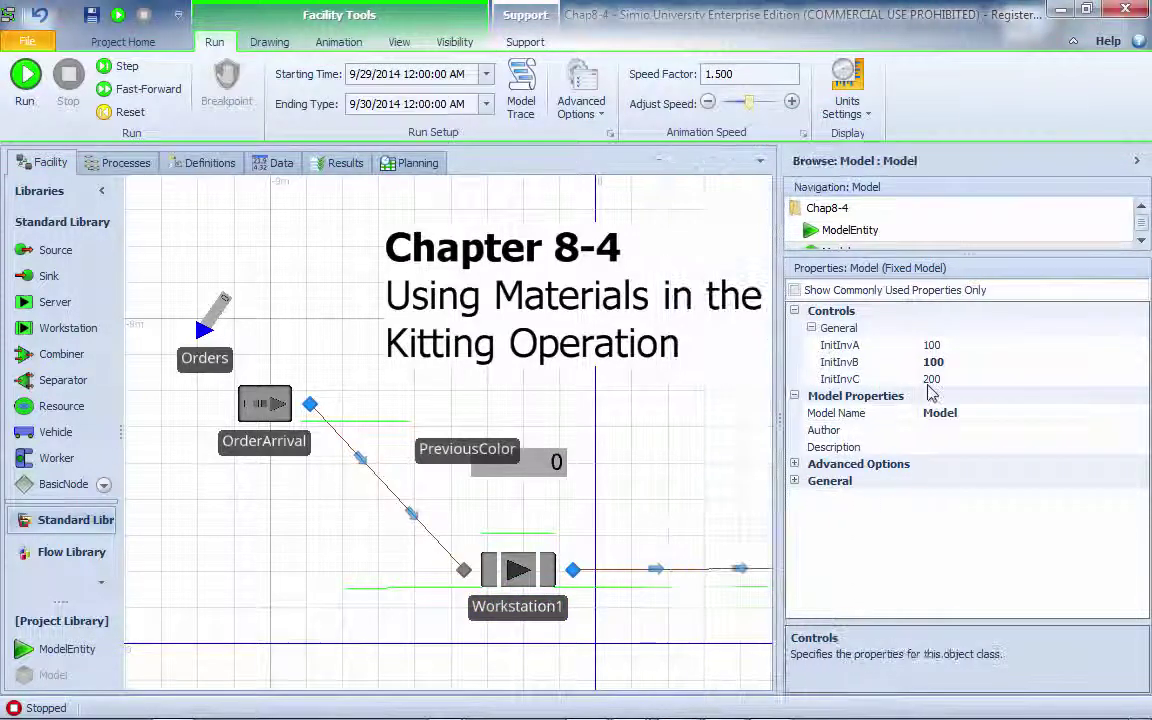
{"action": "left_click", "coordinate": [930, 362]}
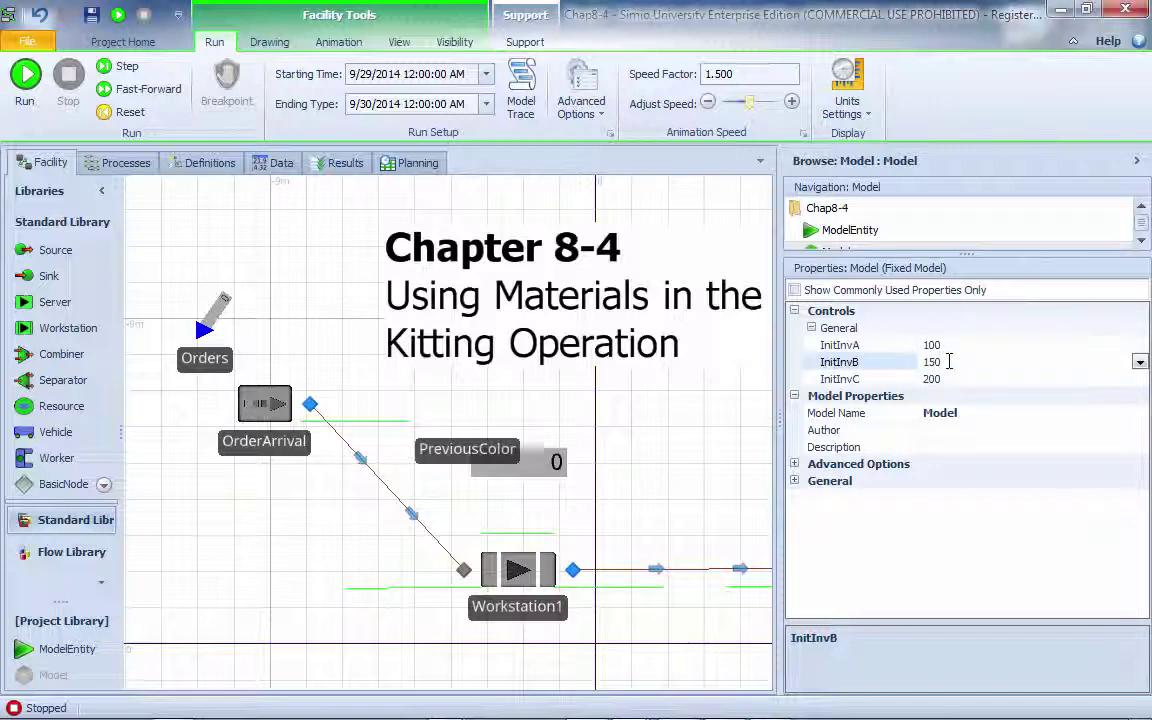
{"action": "left_click_drag", "start_coordinate": [942, 361], "coordinate": [925, 361]}
{"action": "key", "text": "Return"}
Set InitInvB's Default Value to 100 in Definitions and return to the Facility view.
{"action": "left_click", "coordinate": [221, 162]}
{"action": "left_click", "coordinate": [170, 243]}
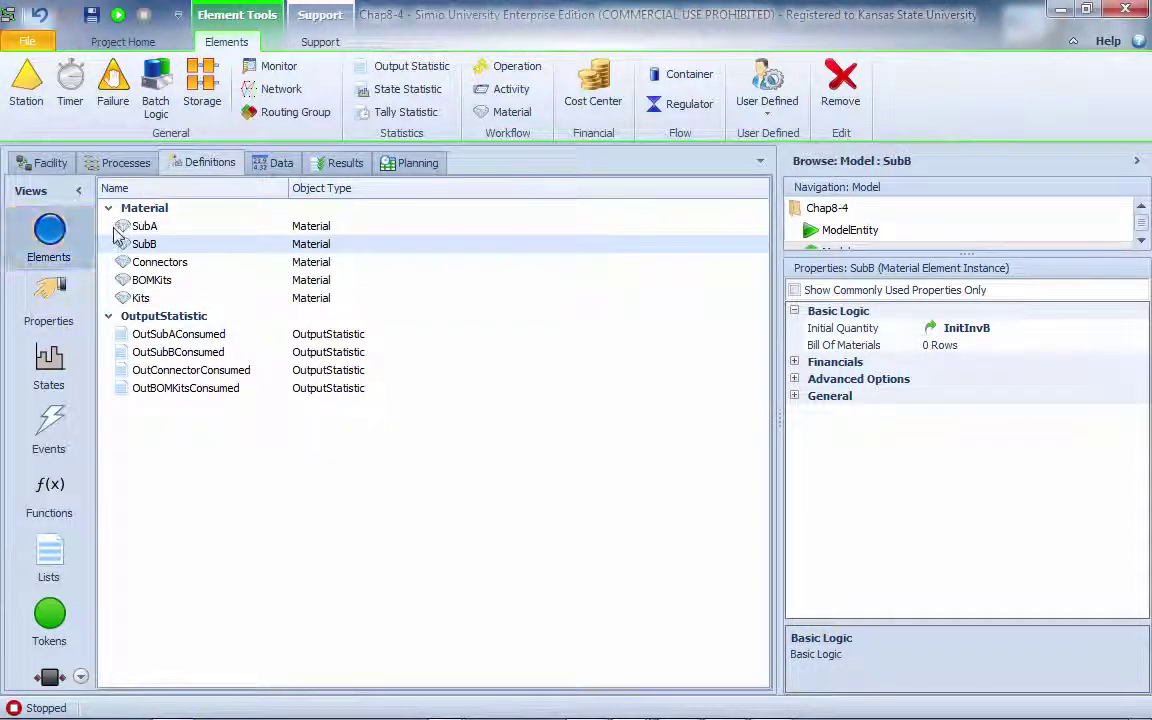
{"action": "left_click", "coordinate": [63, 293]}
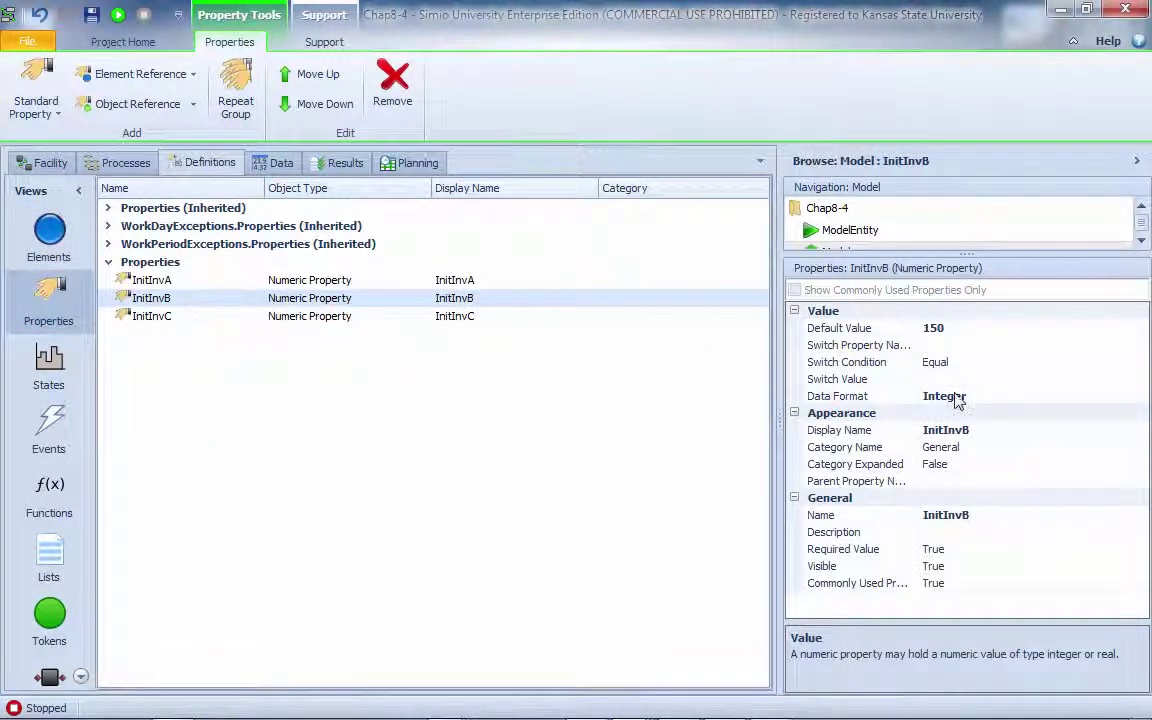
{"action": "left_click", "coordinate": [945, 329]}
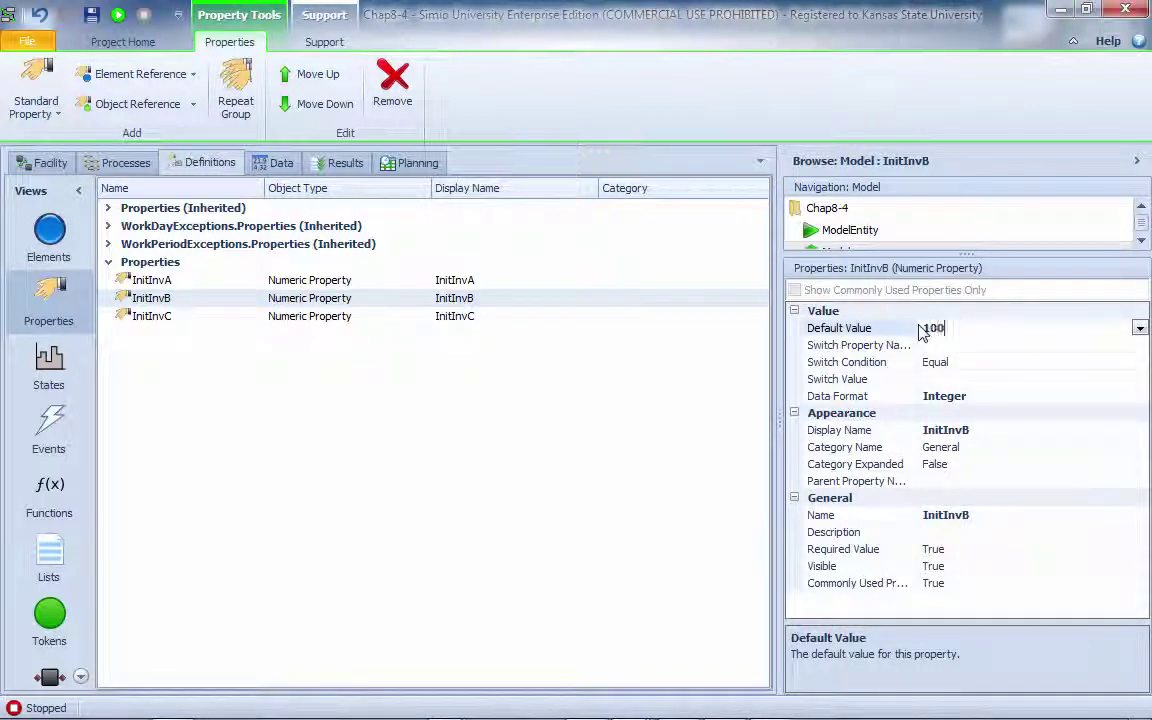
{"action": "type", "text": "100"}
{"action": "left_click", "coordinate": [40, 163]}
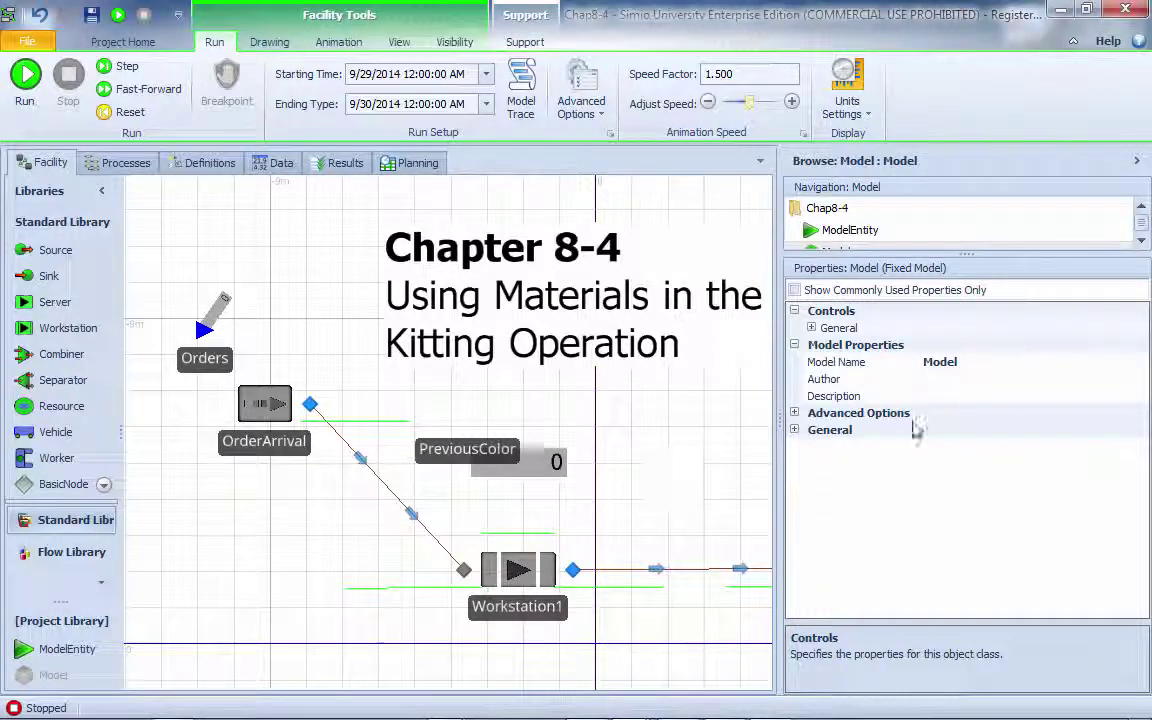
Expand the initial inventory controls and run the kitting simulation with F5.
{"action": "left_click", "coordinate": [811, 328]}
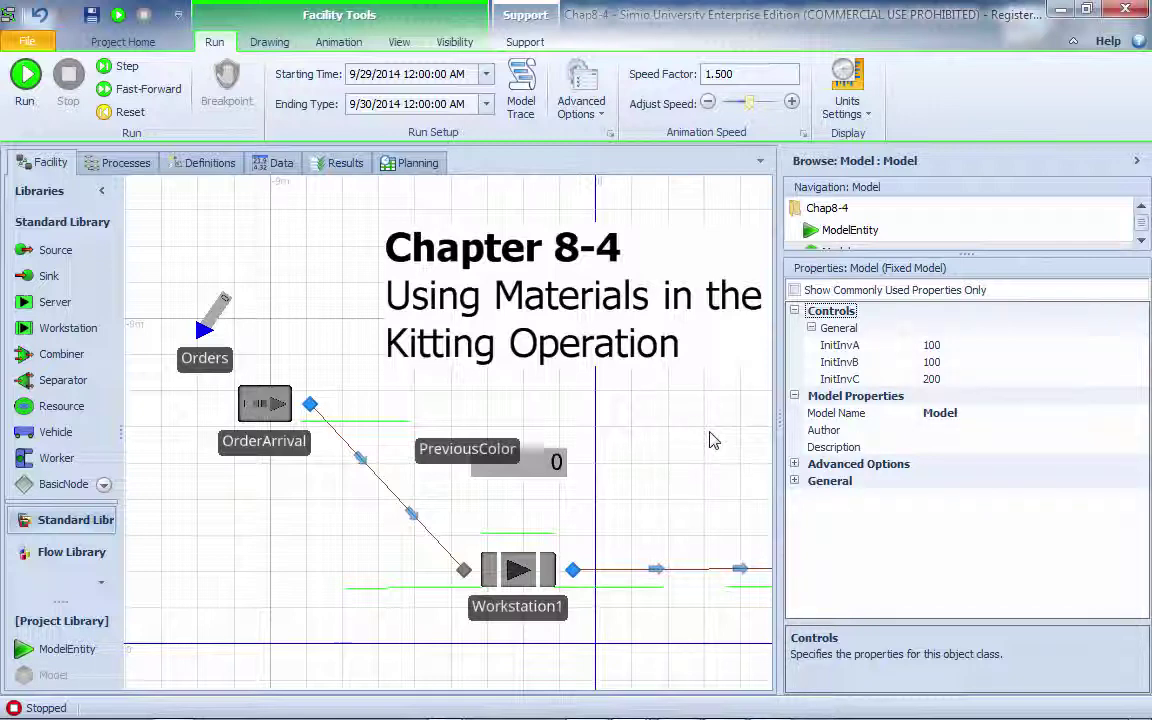
{"action": "left_click_drag", "start_coordinate": [779, 409], "coordinate": [879, 414]}
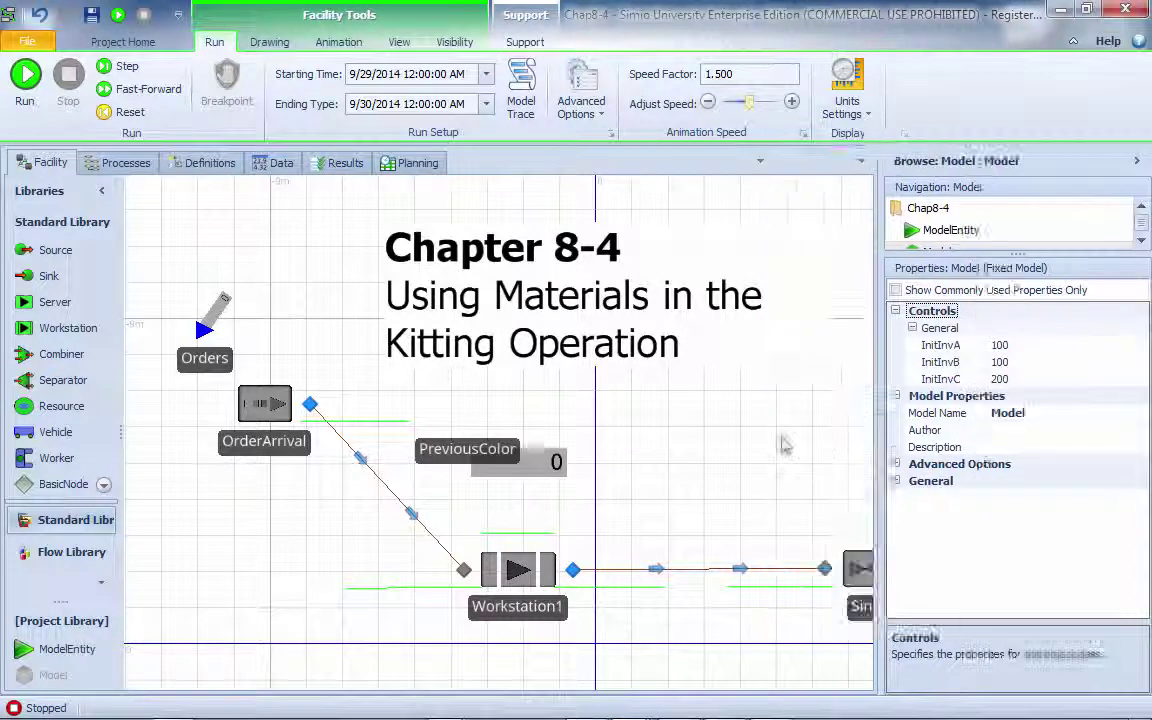
{"action": "scroll", "coordinate": [766, 442], "scroll_direction": "down", "scroll_amount": 3}
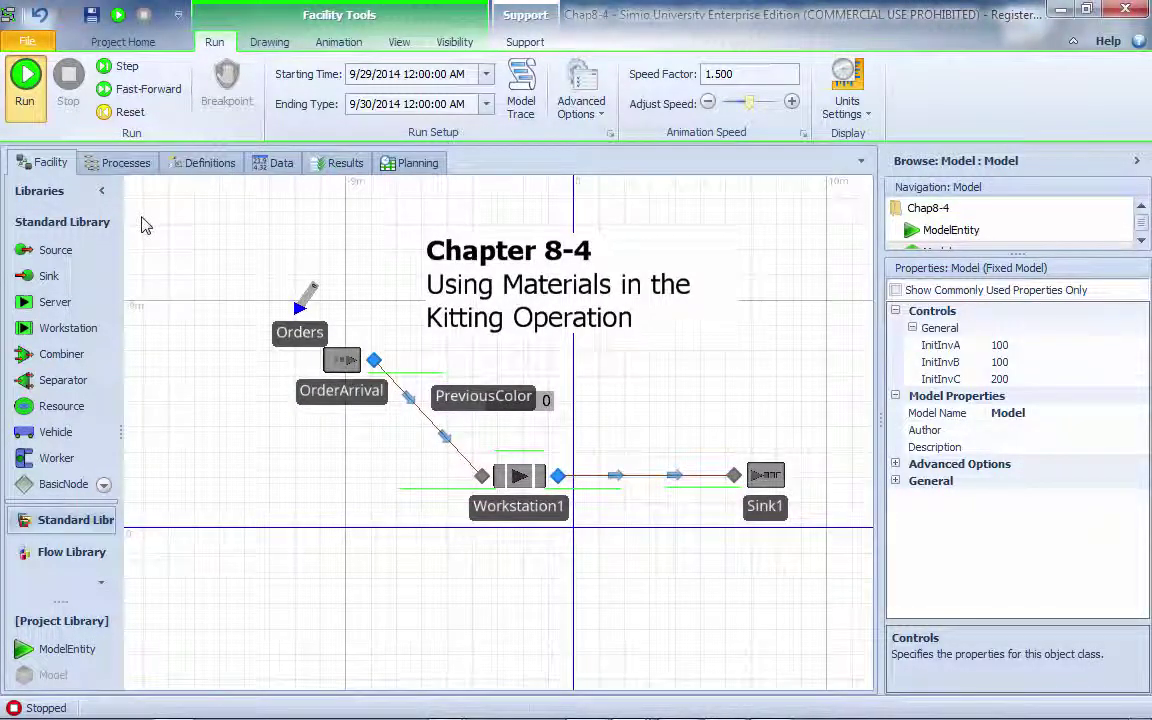
{"action": "key", "text": "F5"}
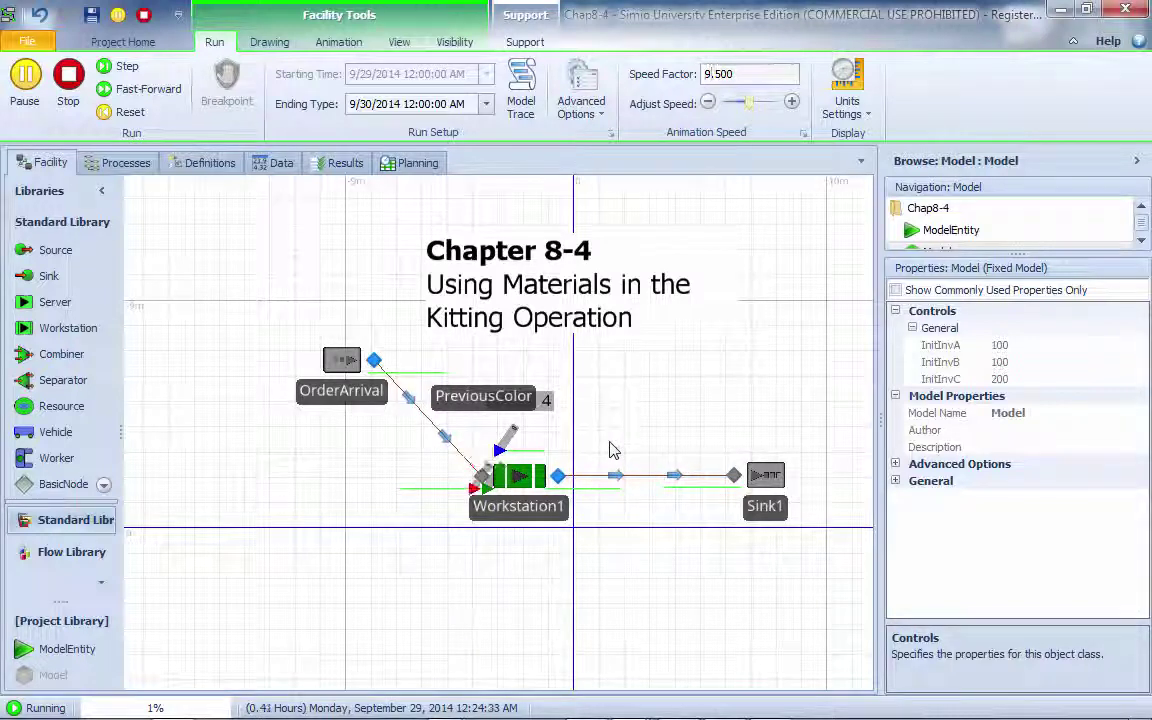
{"action": "scroll", "coordinate": [615, 455], "scroll_direction": "up", "scroll_amount": 2}
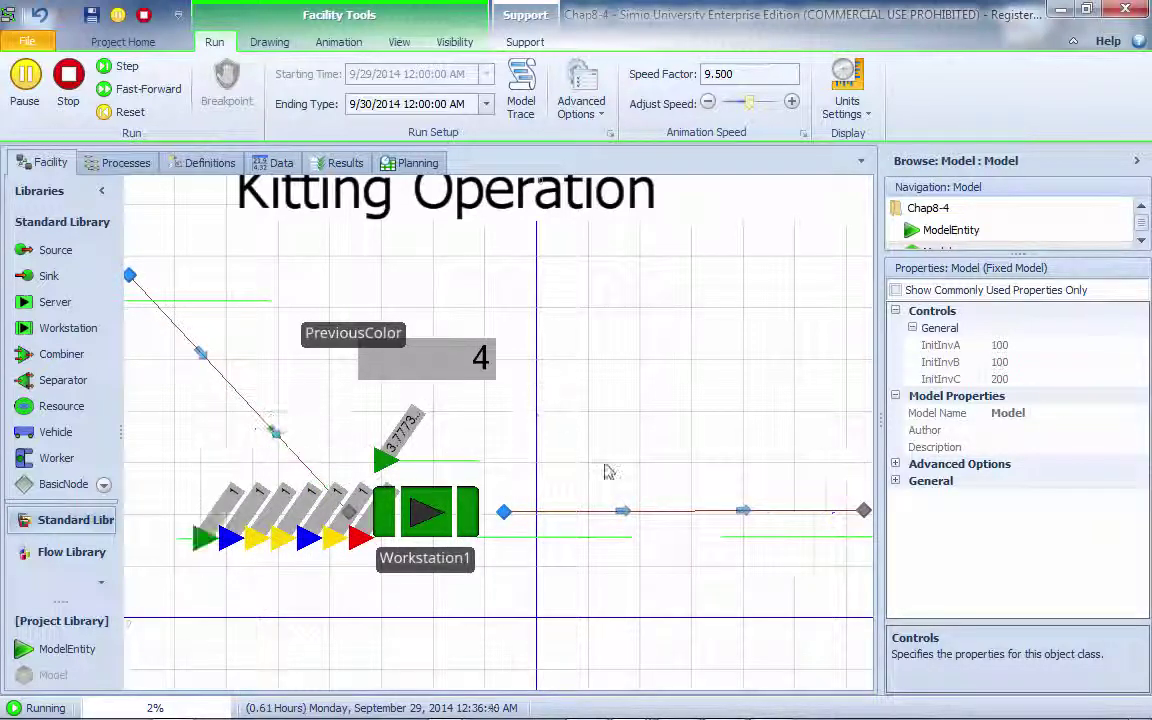
{"action": "scroll", "coordinate": [607, 472], "scroll_direction": "down", "scroll_amount": 2}
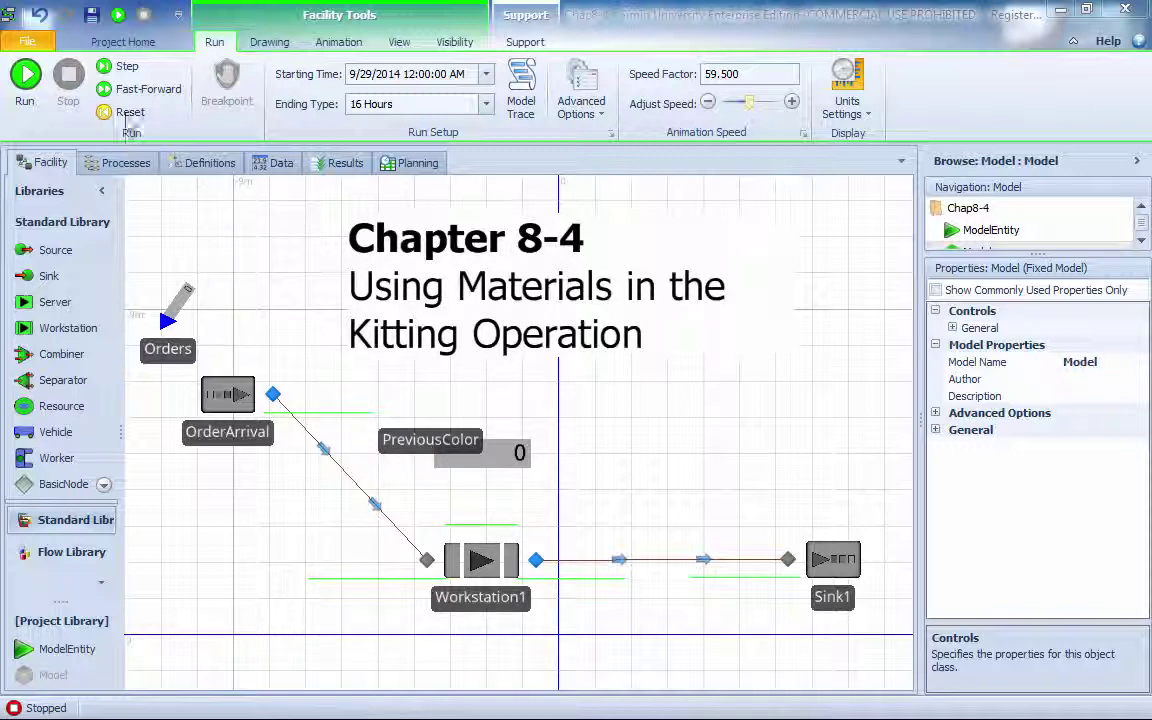
{"action": "left_click", "coordinate": [117, 91]}
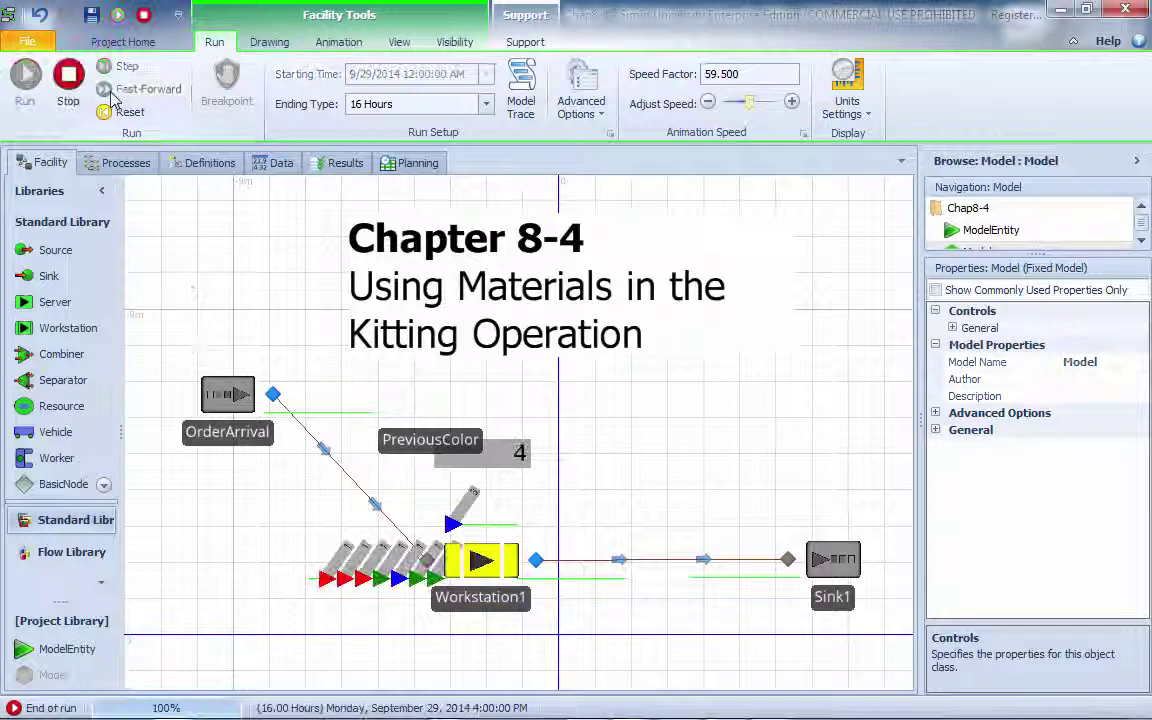
{"action": "left_click", "coordinate": [338, 166]}
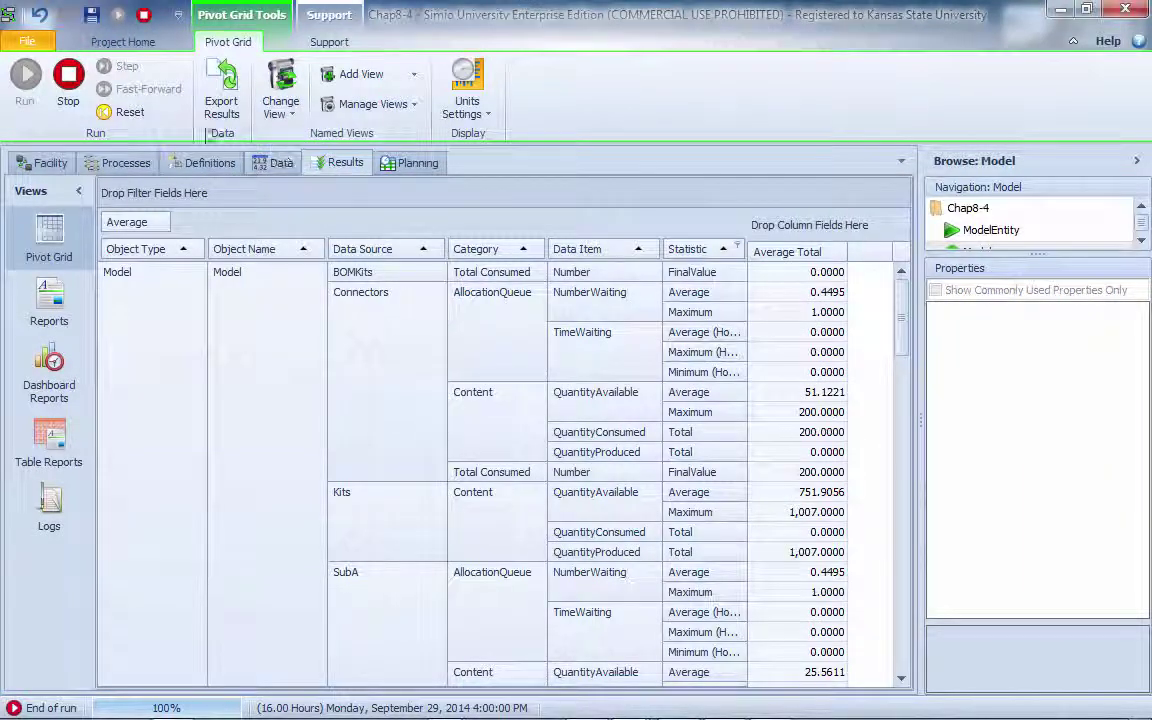
{"action": "left_click", "coordinate": [45, 163]}
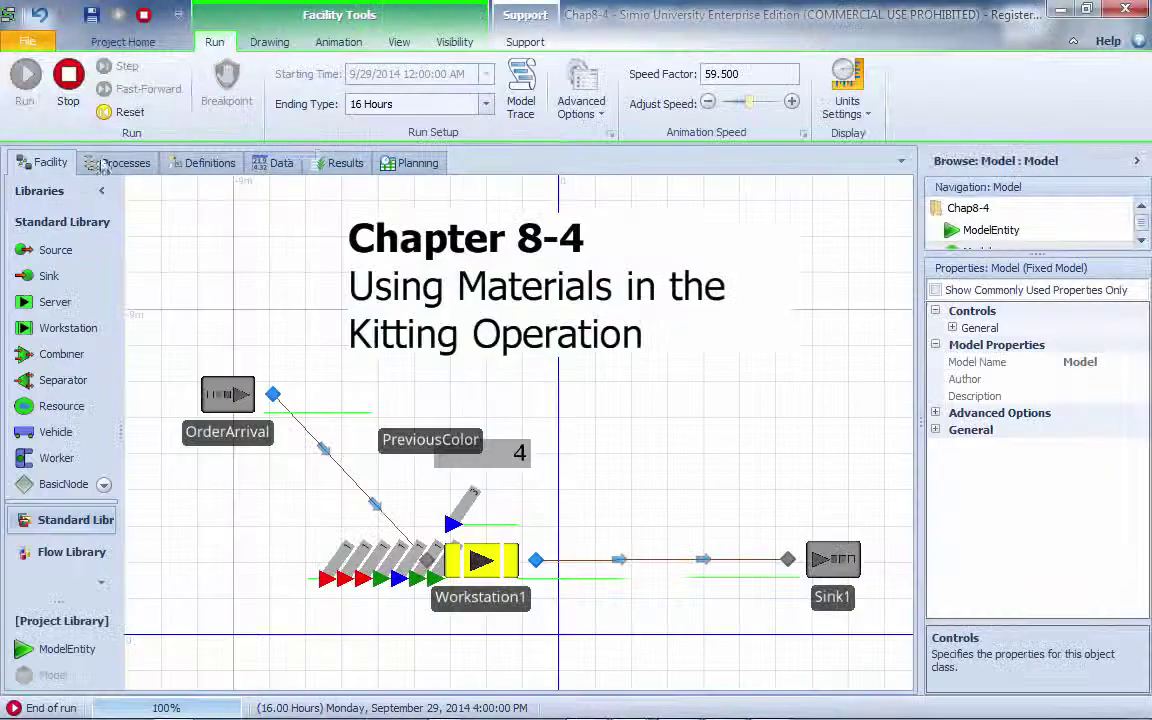
{"action": "left_click", "coordinate": [322, 164]}
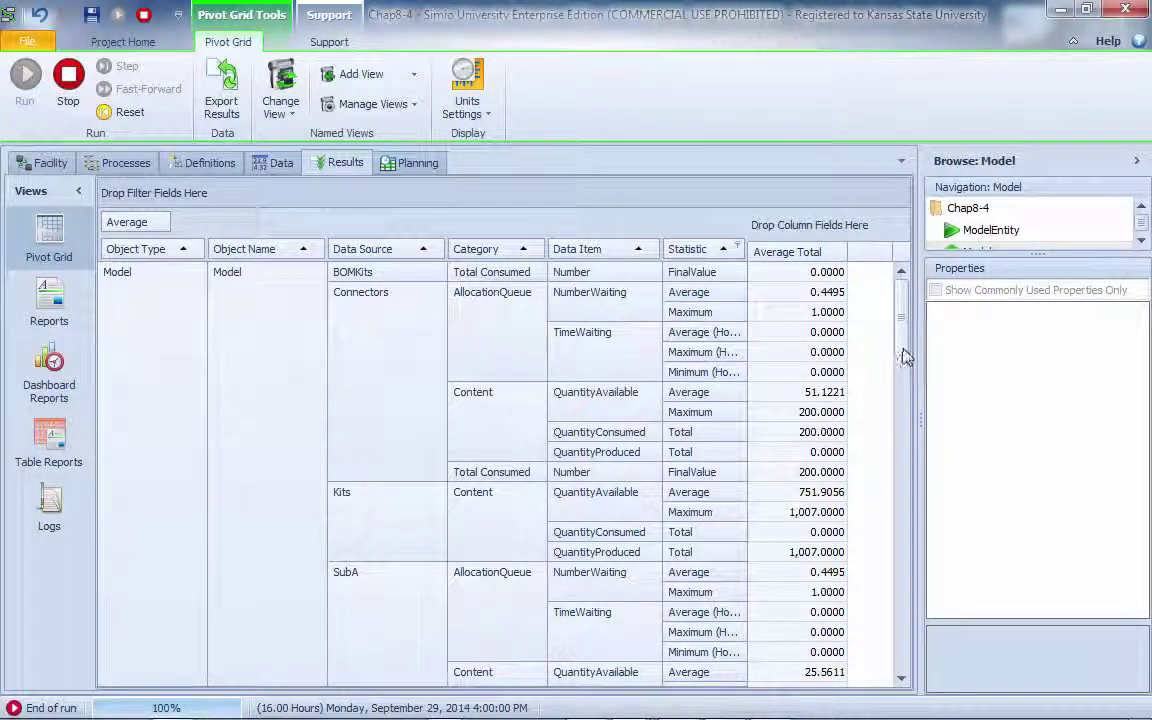
{"action": "scroll", "coordinate": [903, 395], "scroll_direction": "down", "scroll_amount": 4}
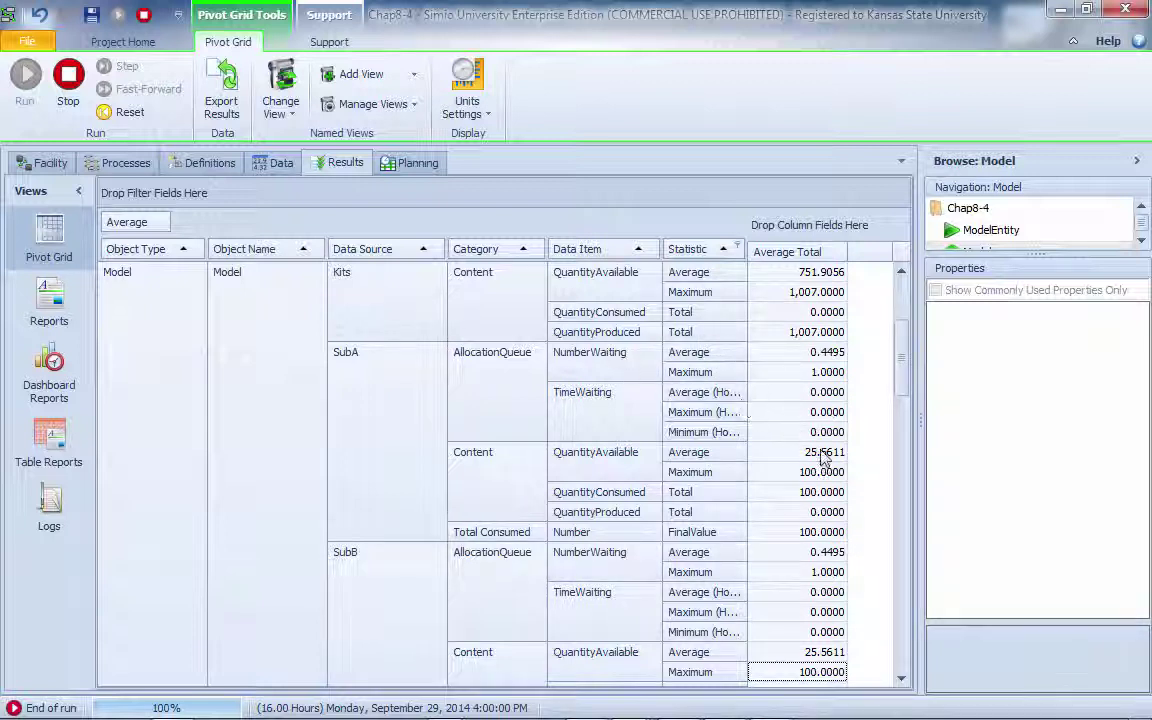
{"action": "scroll", "coordinate": [800, 425], "scroll_direction": "up", "scroll_amount": 2}
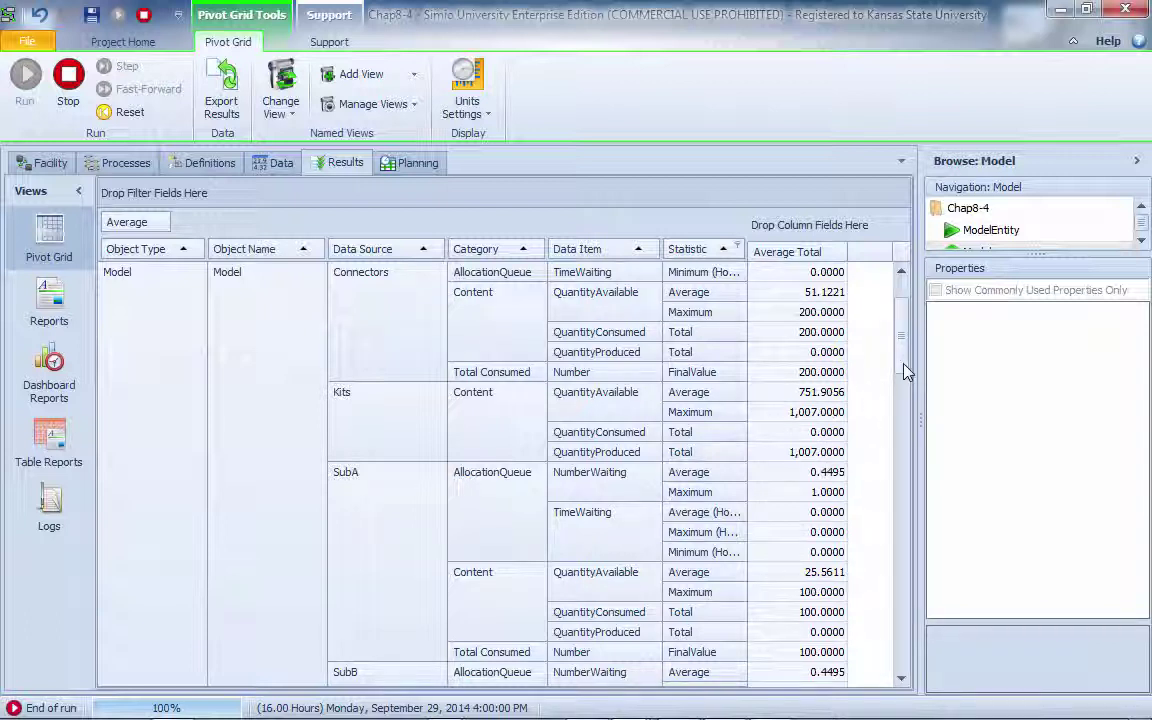
{"action": "scroll", "coordinate": [905, 372], "scroll_direction": "down", "scroll_amount": 2}
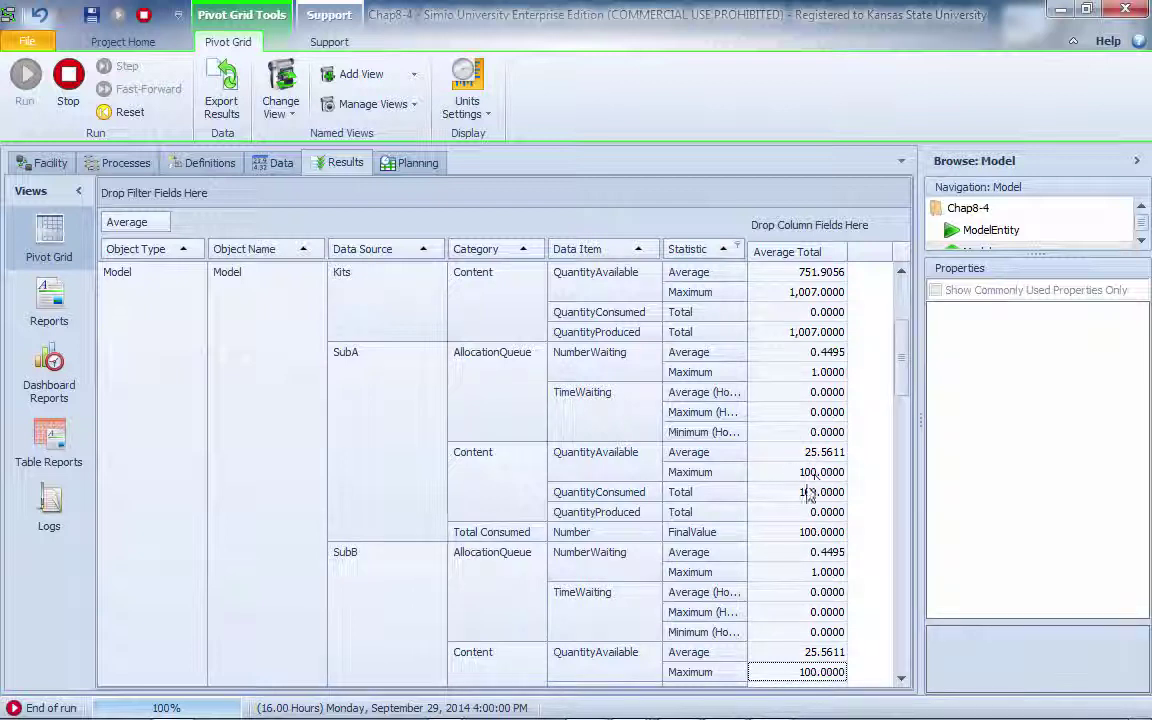
{"action": "left_click_drag", "start_coordinate": [903, 396], "coordinate": [907, 433]}
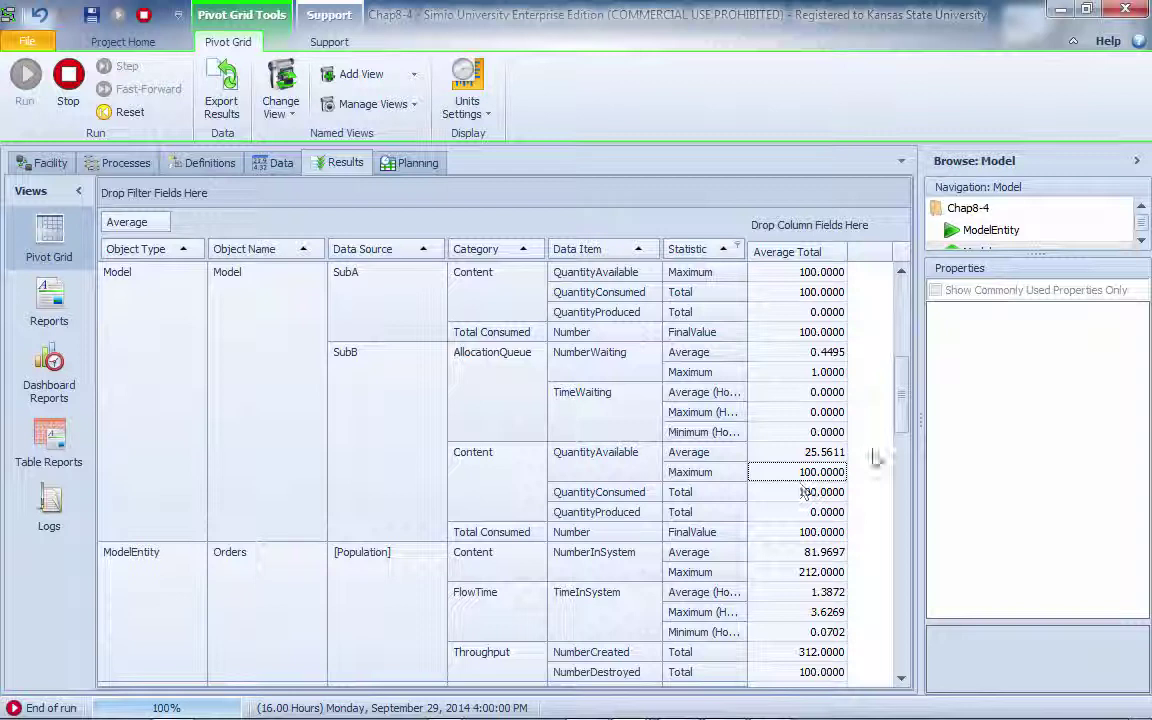
{"action": "scroll", "coordinate": [805, 492], "scroll_direction": "down", "scroll_amount": 2}
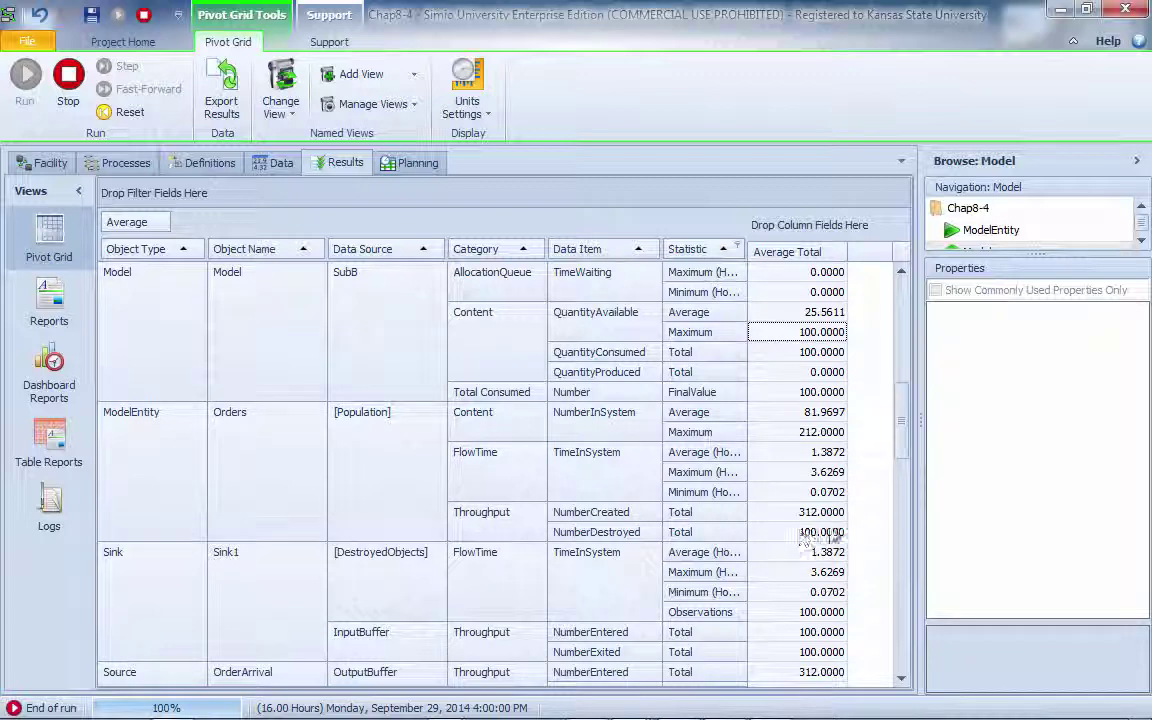
{"action": "left_click_drag", "start_coordinate": [905, 455], "coordinate": [900, 340]}
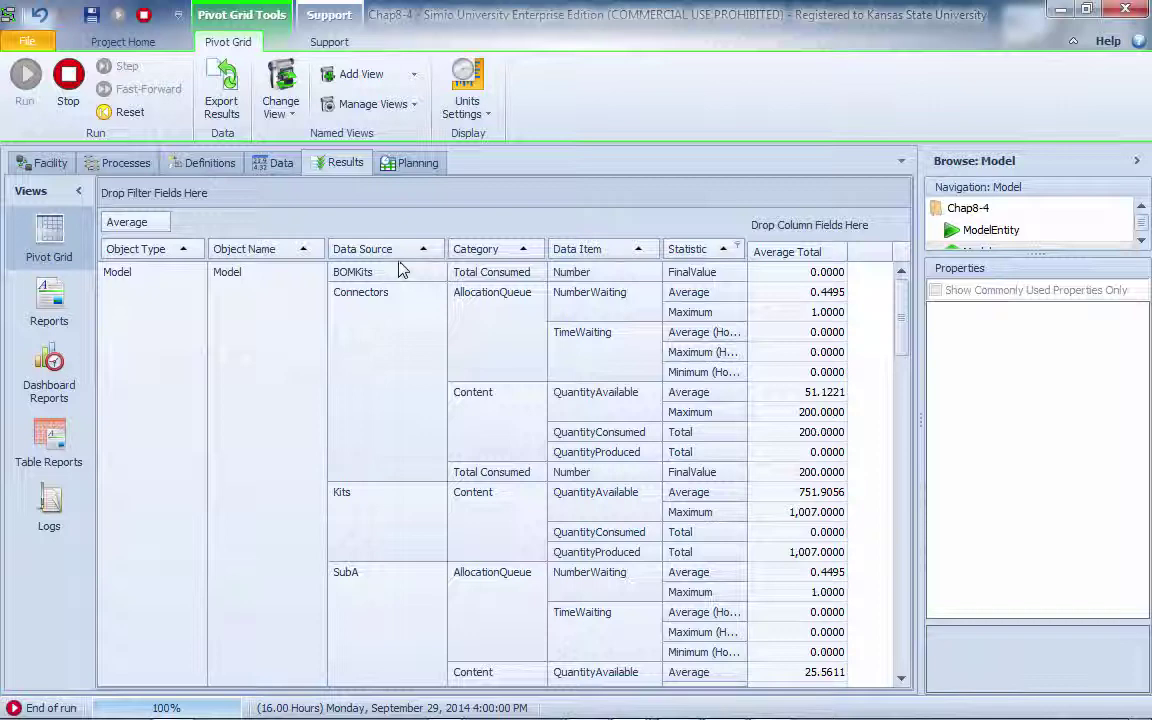
Stop the run, set InitInvA and InitInvB to 200 and InitInvC to 400, then fast-forward.
{"action": "left_click", "coordinate": [72, 96]}
{"action": "left_click", "coordinate": [42, 162]}
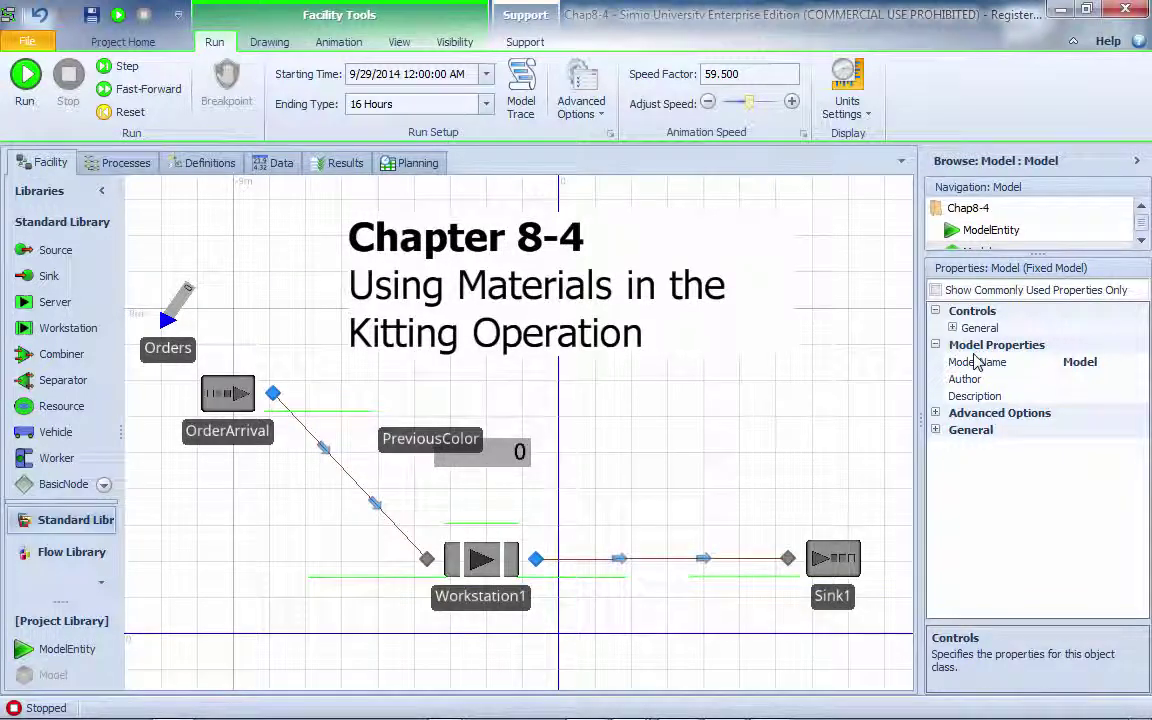
{"action": "left_click", "coordinate": [955, 330]}
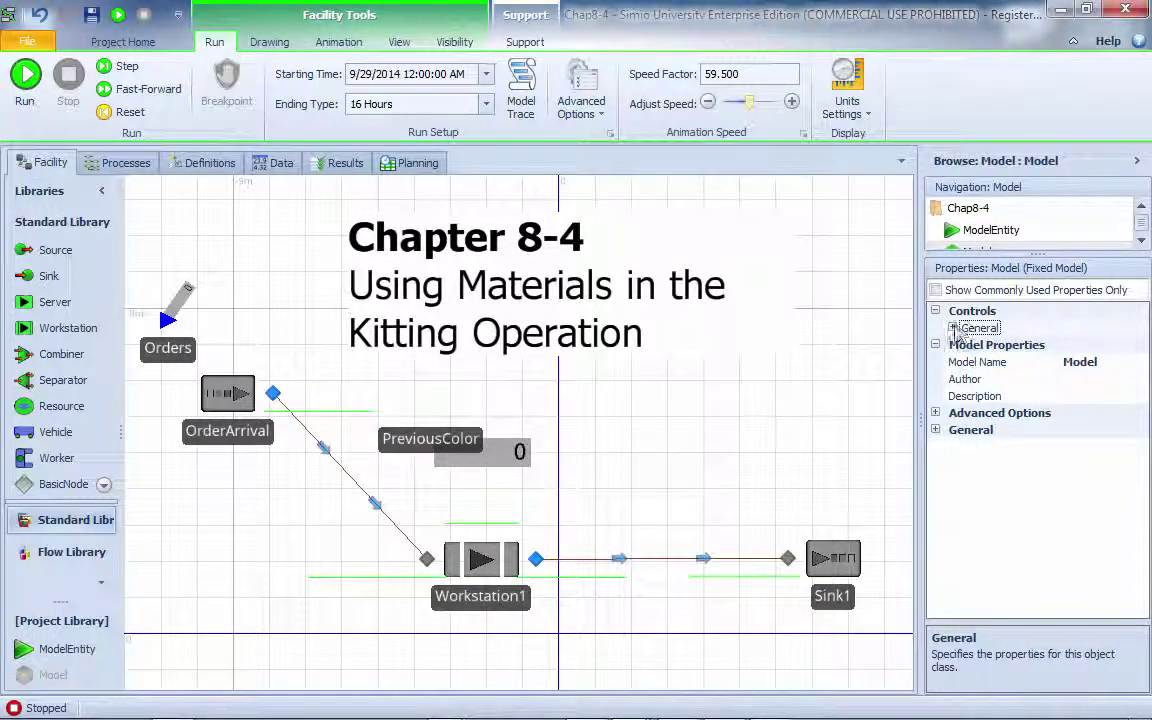
{"action": "left_click", "coordinate": [953, 328]}
{"action": "left_click", "coordinate": [1047, 348]}
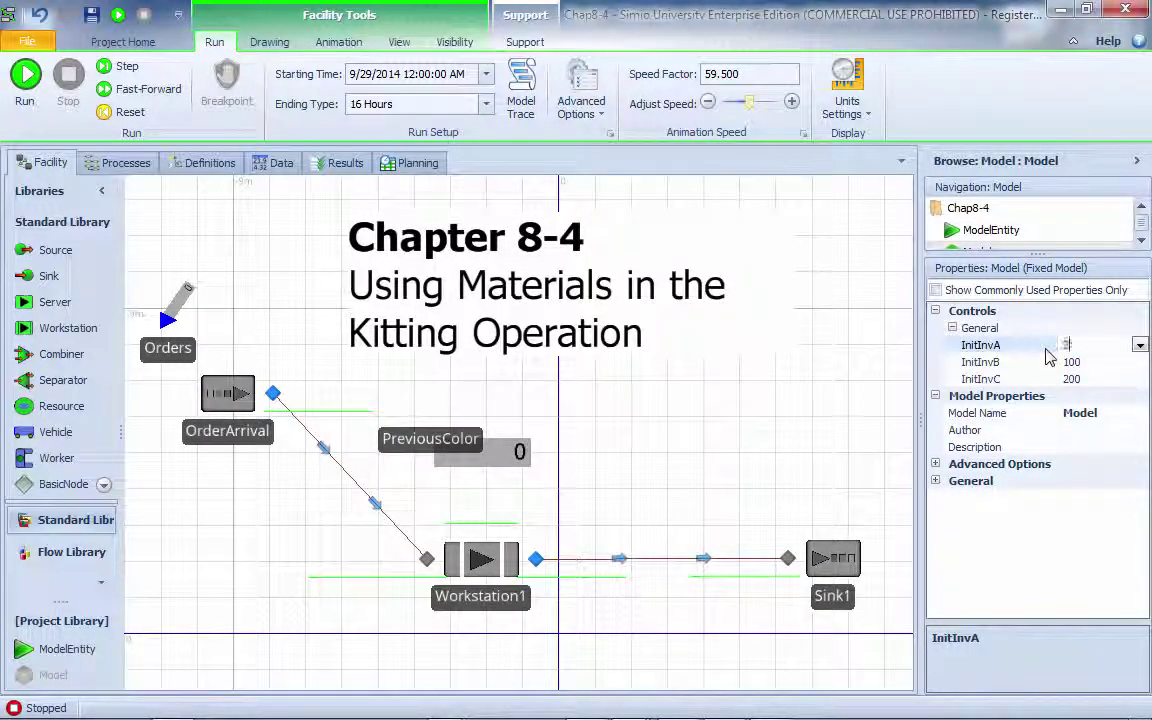
{"action": "type", "text": "200"}
{"action": "left_click", "coordinate": [1054, 362]}
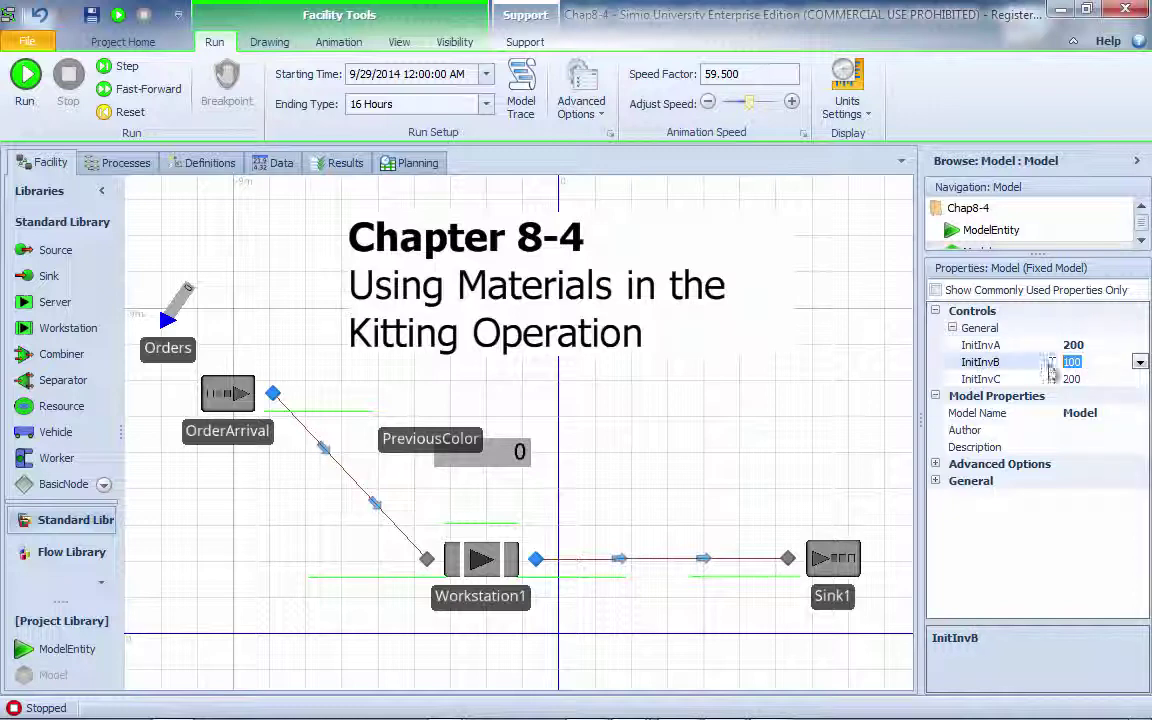
{"action": "type", "text": "200"}
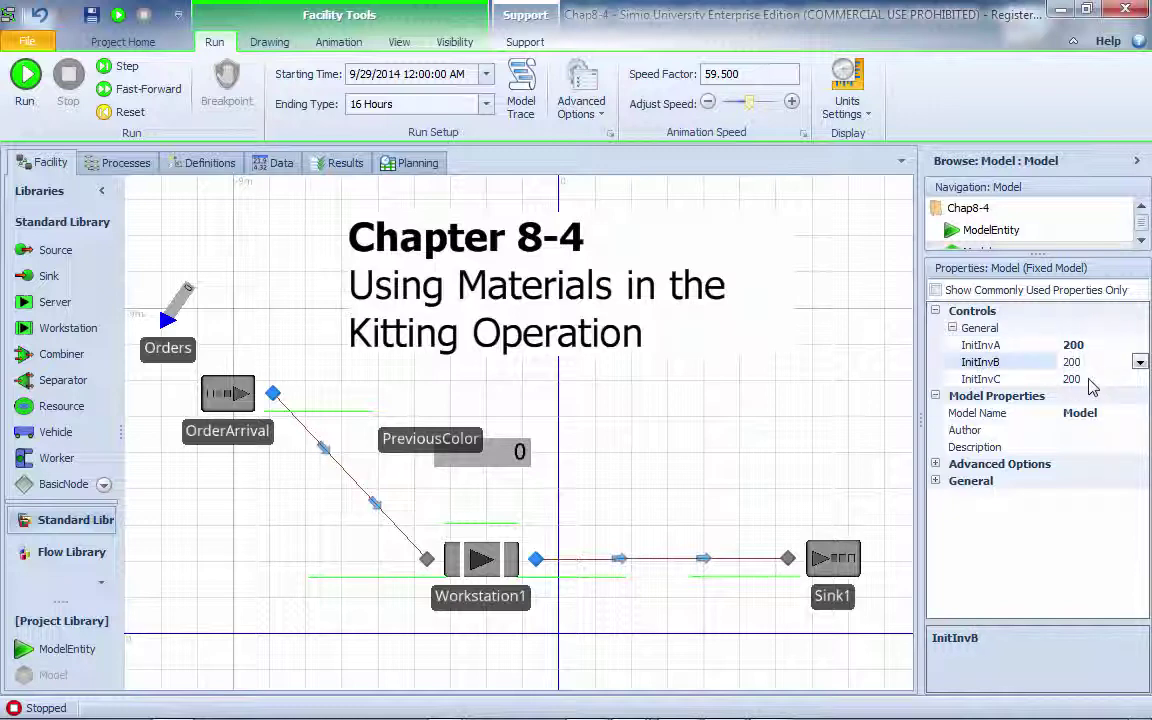
{"action": "left_click", "coordinate": [1096, 379]}
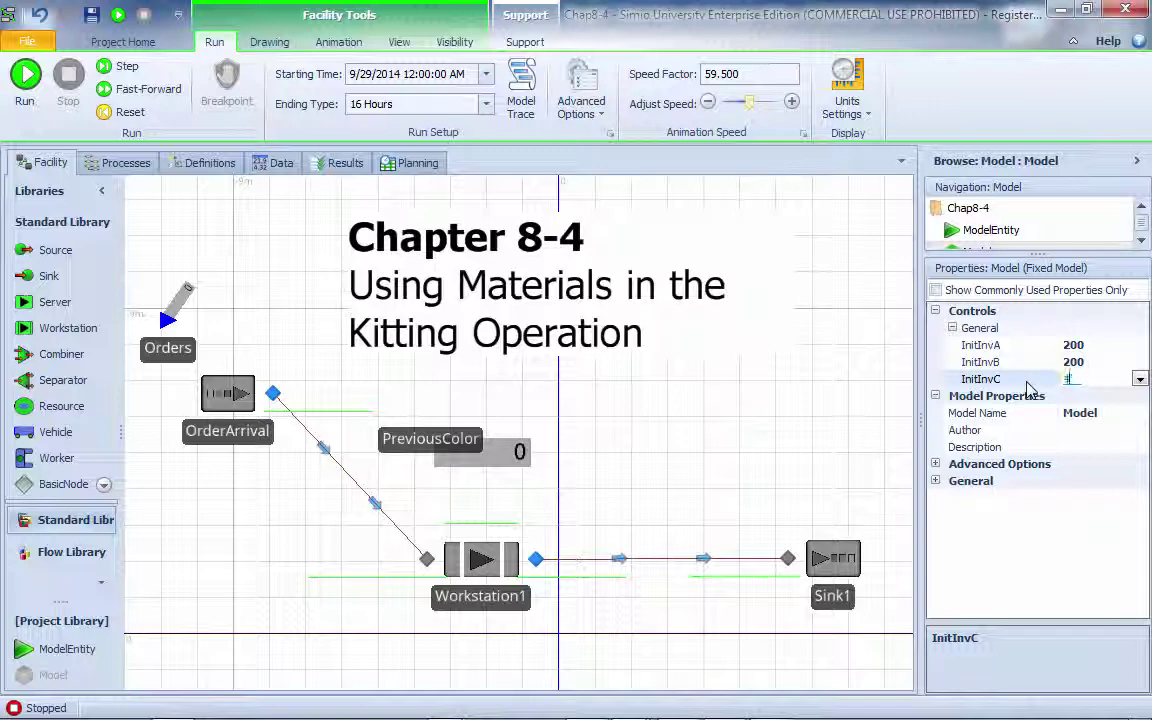
{"action": "type", "text": "400"}
{"action": "key", "text": "Return"}
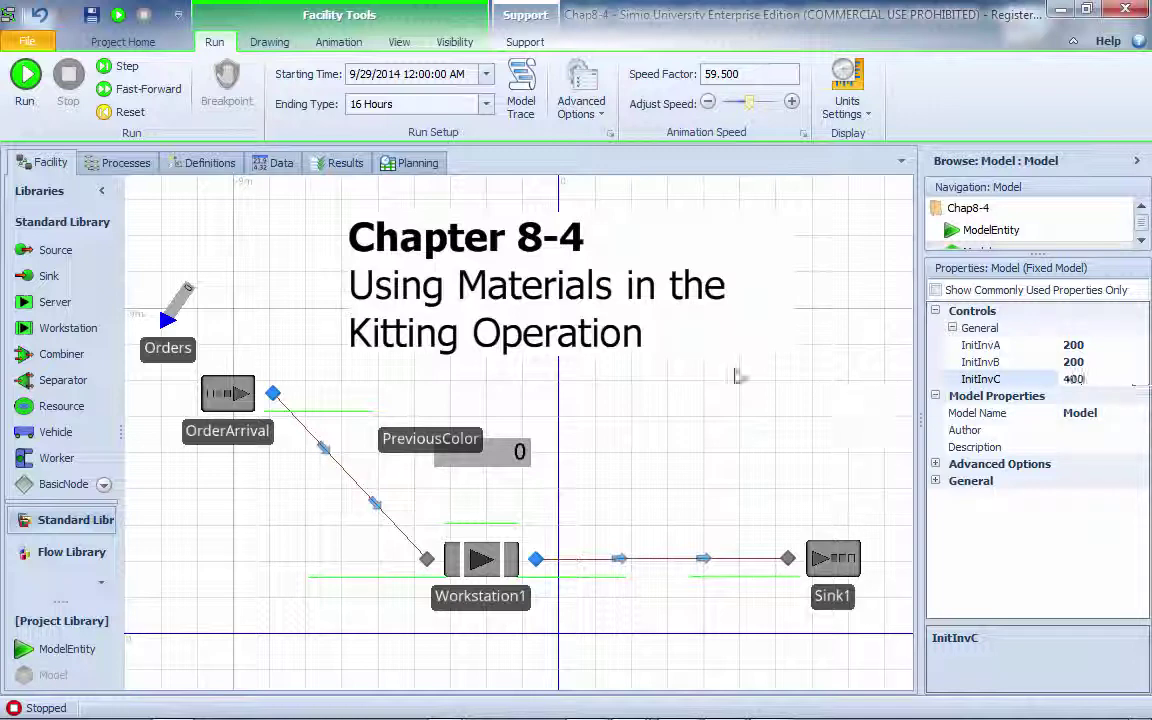
{"action": "left_click", "coordinate": [148, 92]}
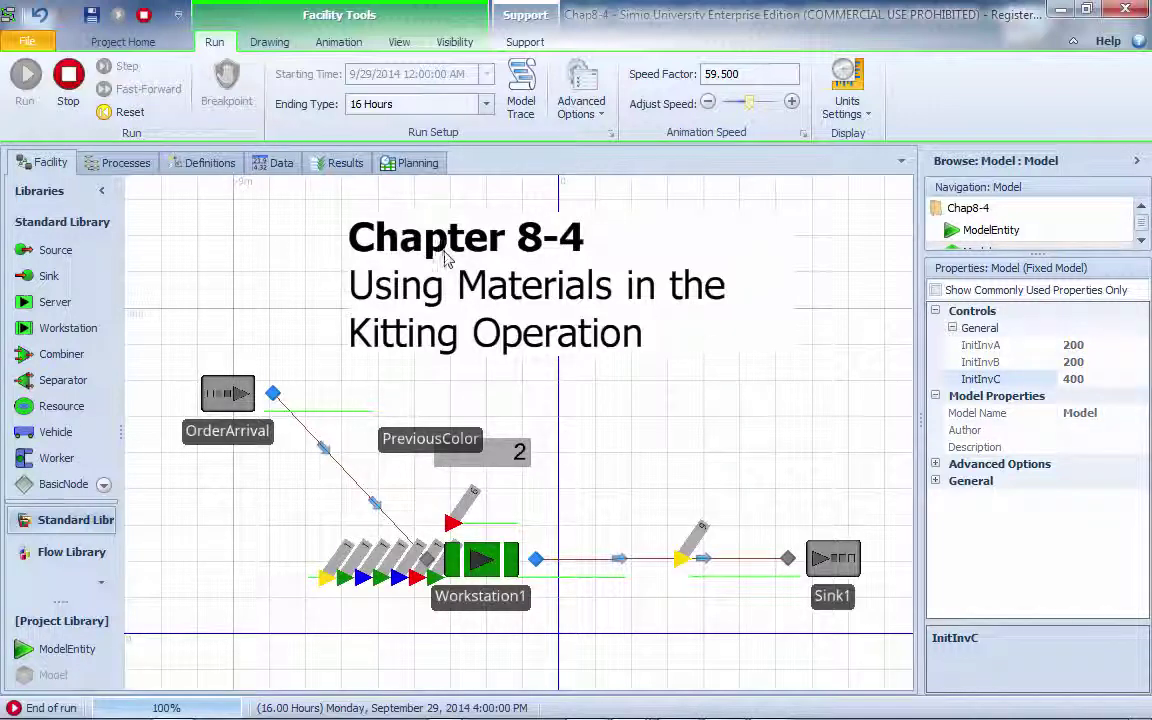
Review the results grid: SubA and SubB 180 consumed each, Connectors 360 consumed.
{"action": "left_click", "coordinate": [344, 162]}
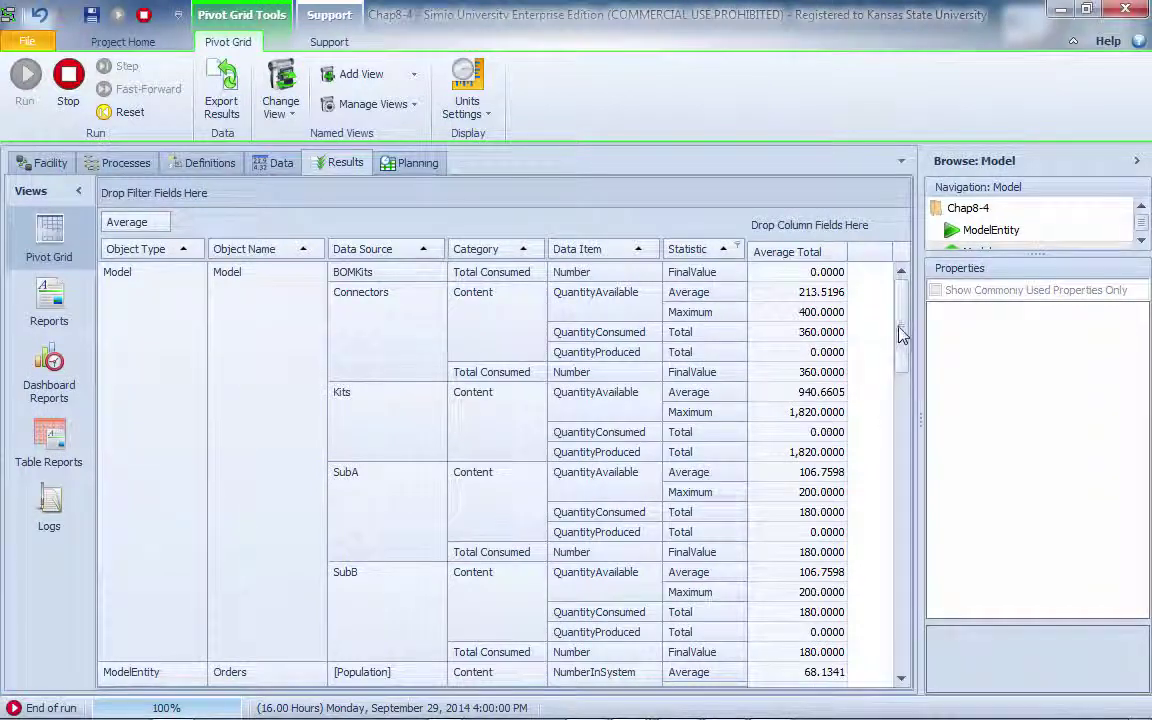
{"action": "scroll", "coordinate": [895, 337], "scroll_direction": "down", "scroll_amount": 5}
{"action": "scroll", "coordinate": [895, 337], "scroll_direction": "up", "scroll_amount": 5}
{"action": "scroll", "coordinate": [895, 337], "scroll_direction": "up", "scroll_amount": 1}
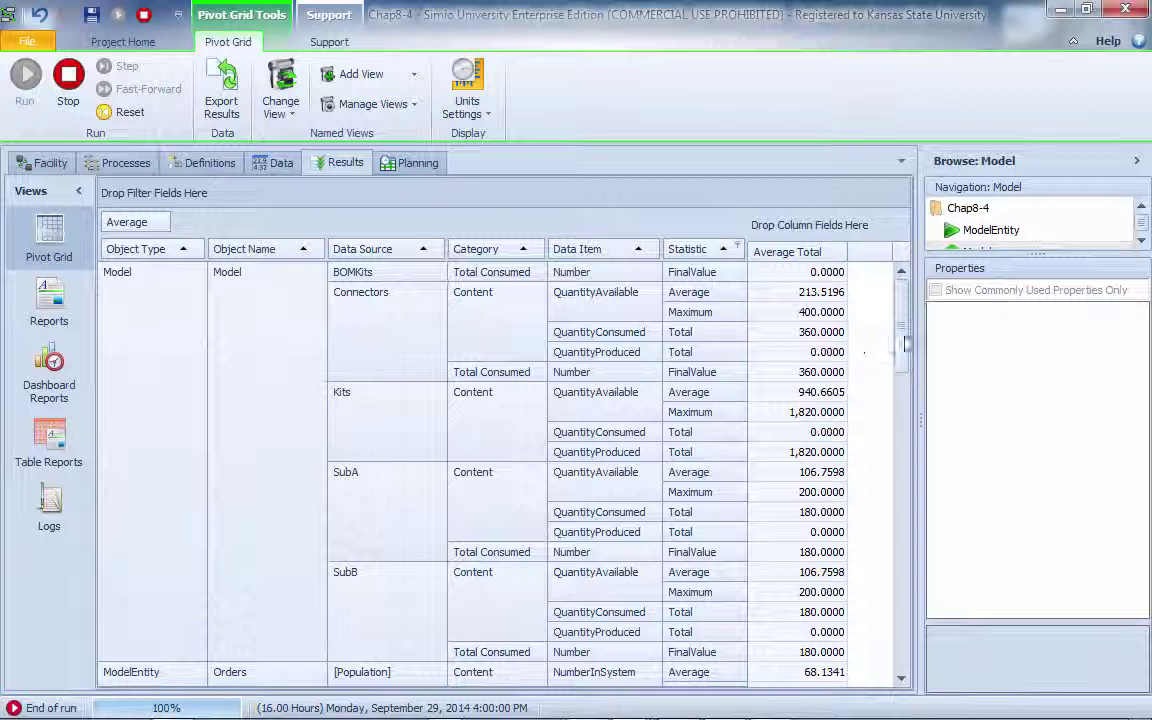
{"action": "left_click_drag", "start_coordinate": [905, 340], "coordinate": [905, 357]}
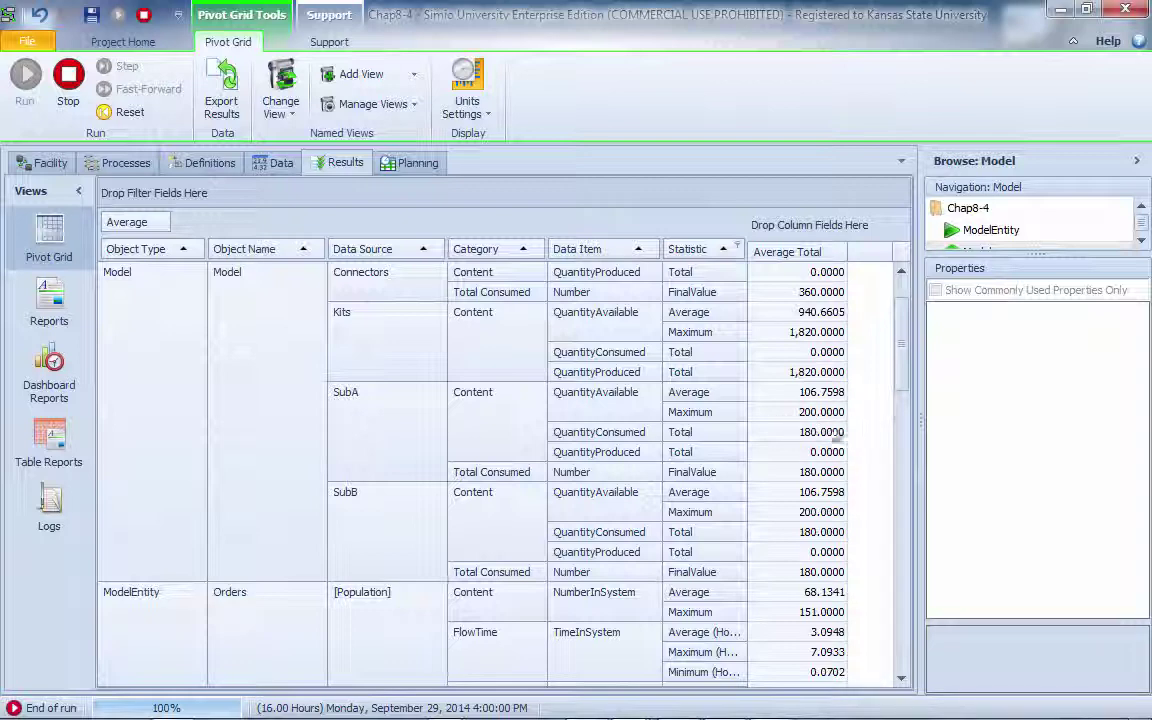
{"action": "left_click_drag", "start_coordinate": [900, 391], "coordinate": [905, 417]}
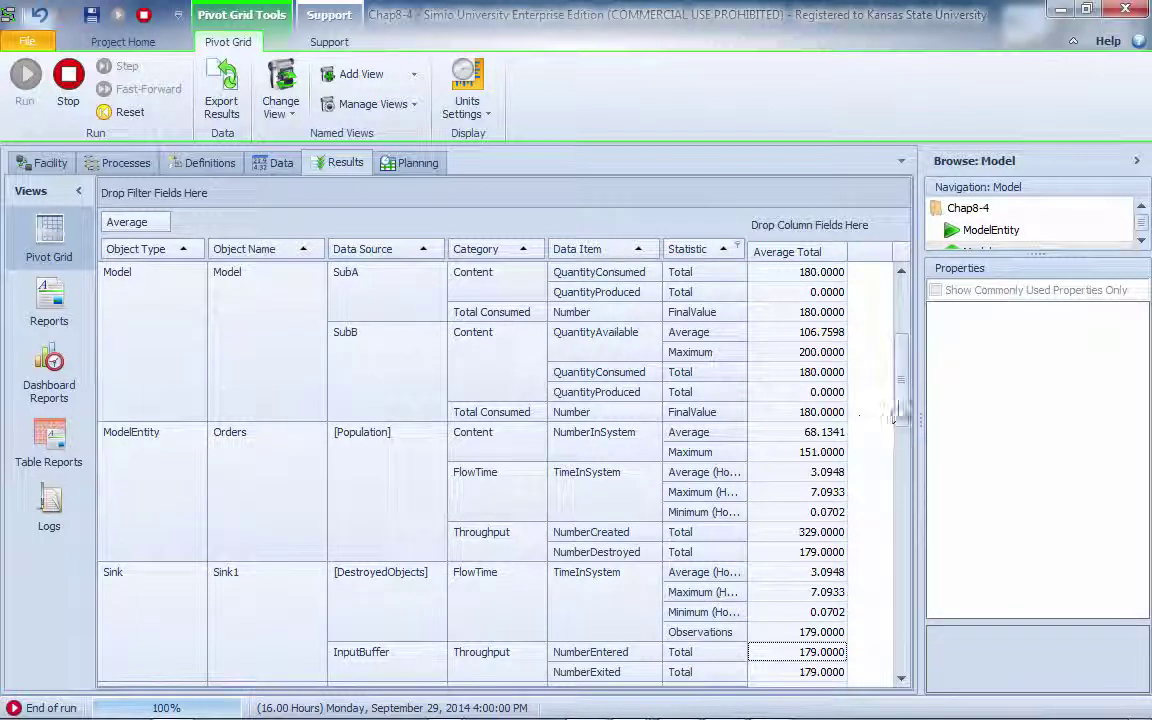
{"action": "scroll", "coordinate": [809, 373], "scroll_direction": "down", "scroll_amount": 2}
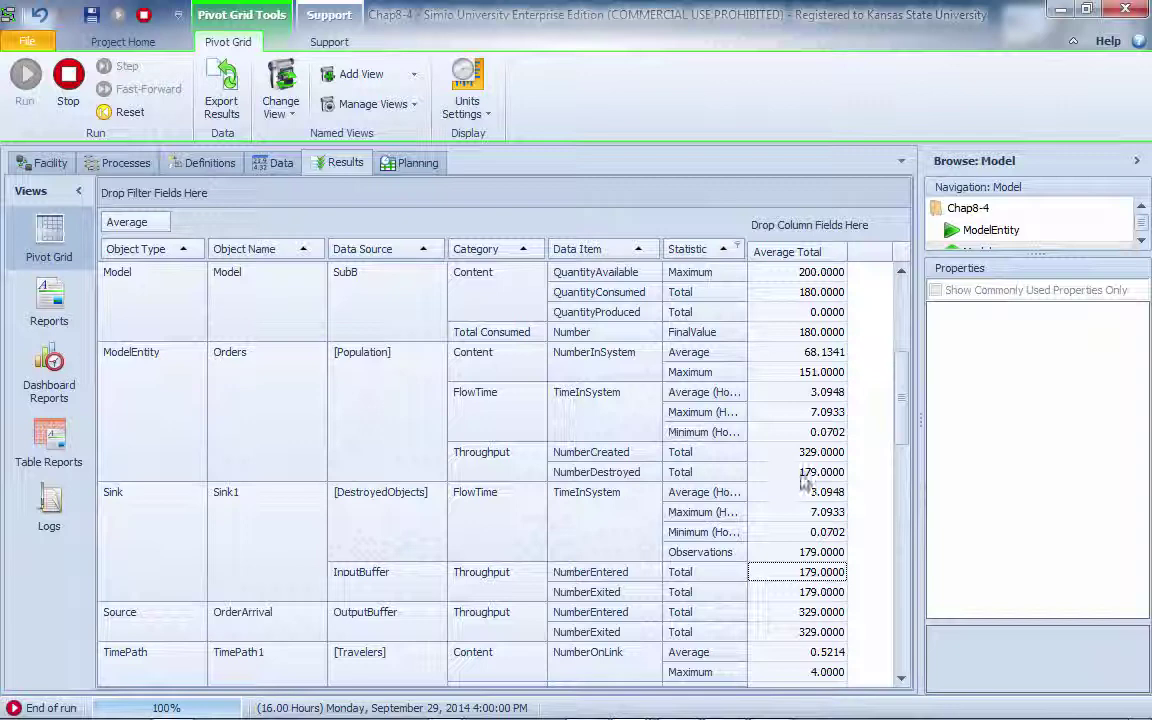
{"action": "left_click_drag", "start_coordinate": [900, 432], "coordinate": [900, 398]}
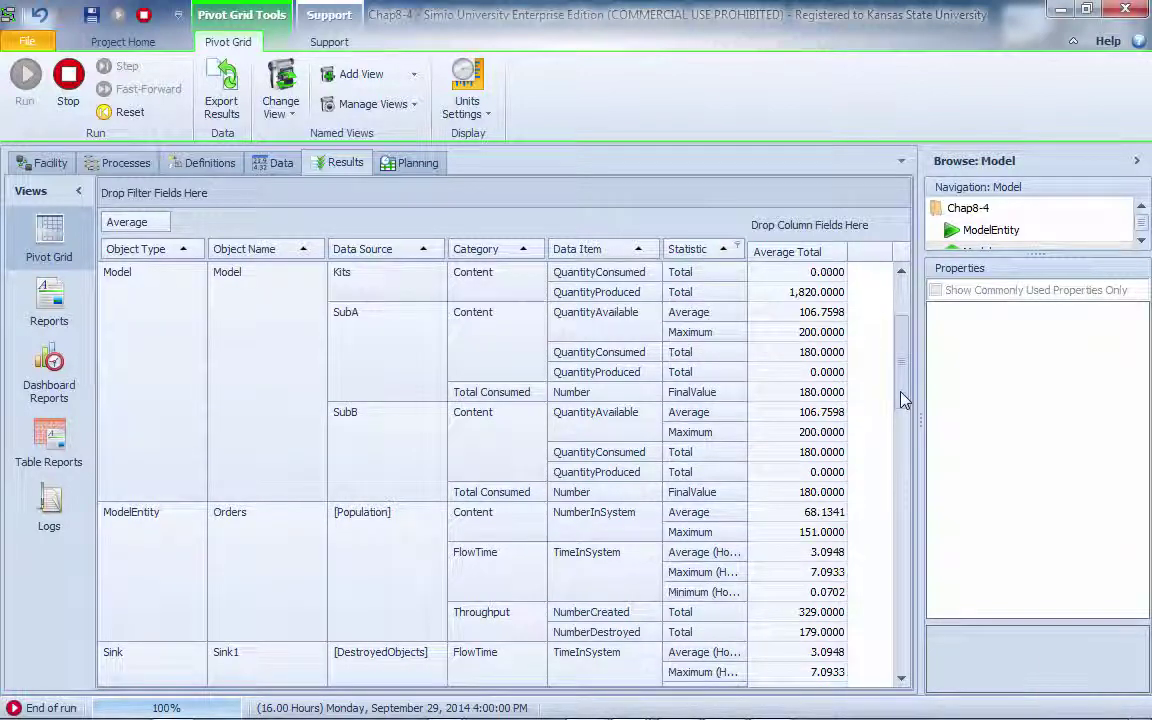
{"action": "left_click_drag", "start_coordinate": [902, 398], "coordinate": [906, 365]}
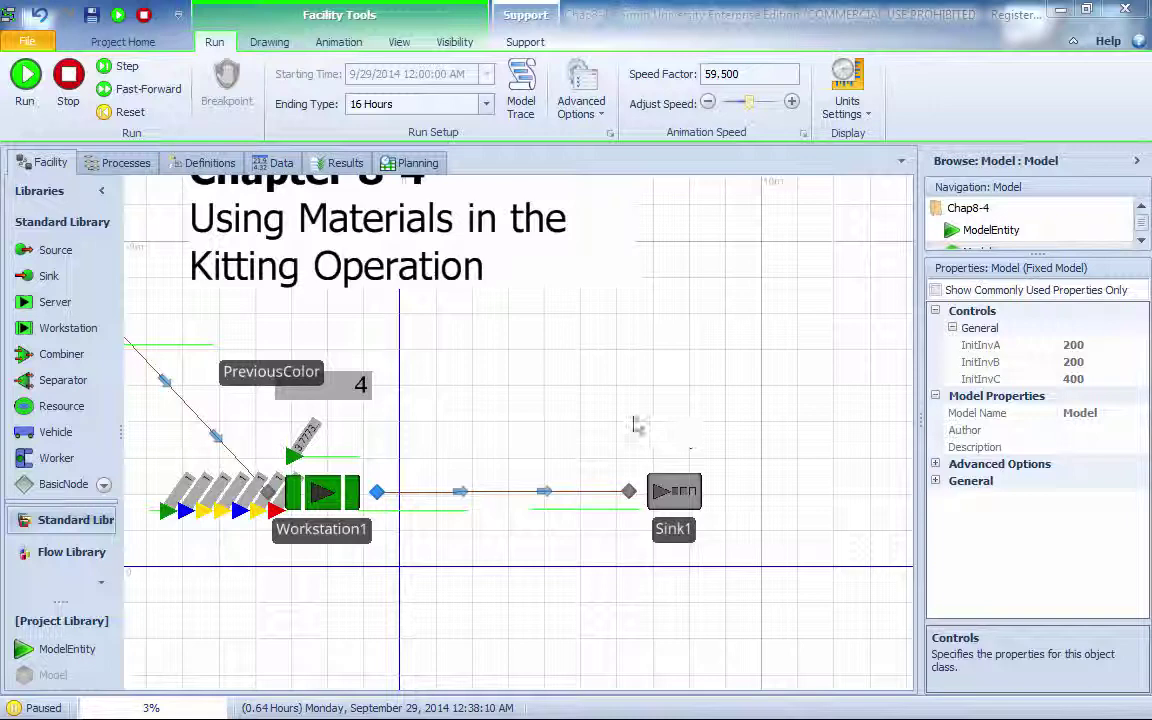
Reset the paused kitting run so Workstation1 is empty and PreviousColor returns to 0.
{"action": "left_click_drag", "start_coordinate": [599, 373], "coordinate": [604, 347]}
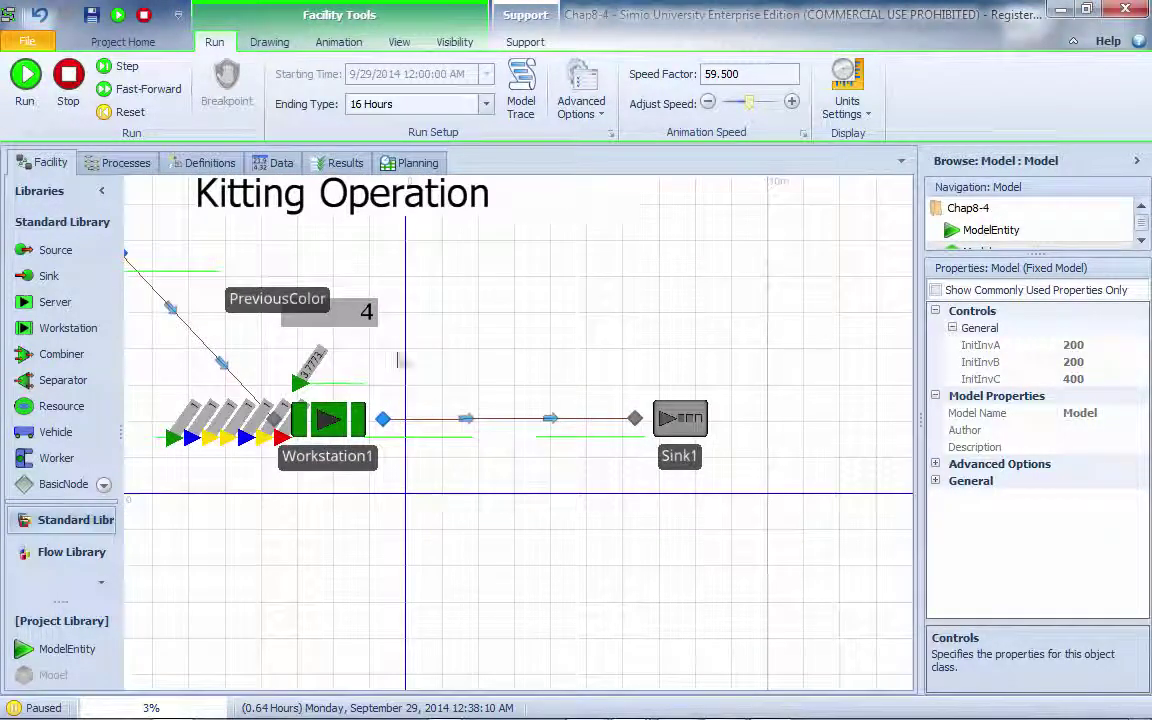
{"action": "left_click_drag", "start_coordinate": [458, 321], "coordinate": [478, 355]}
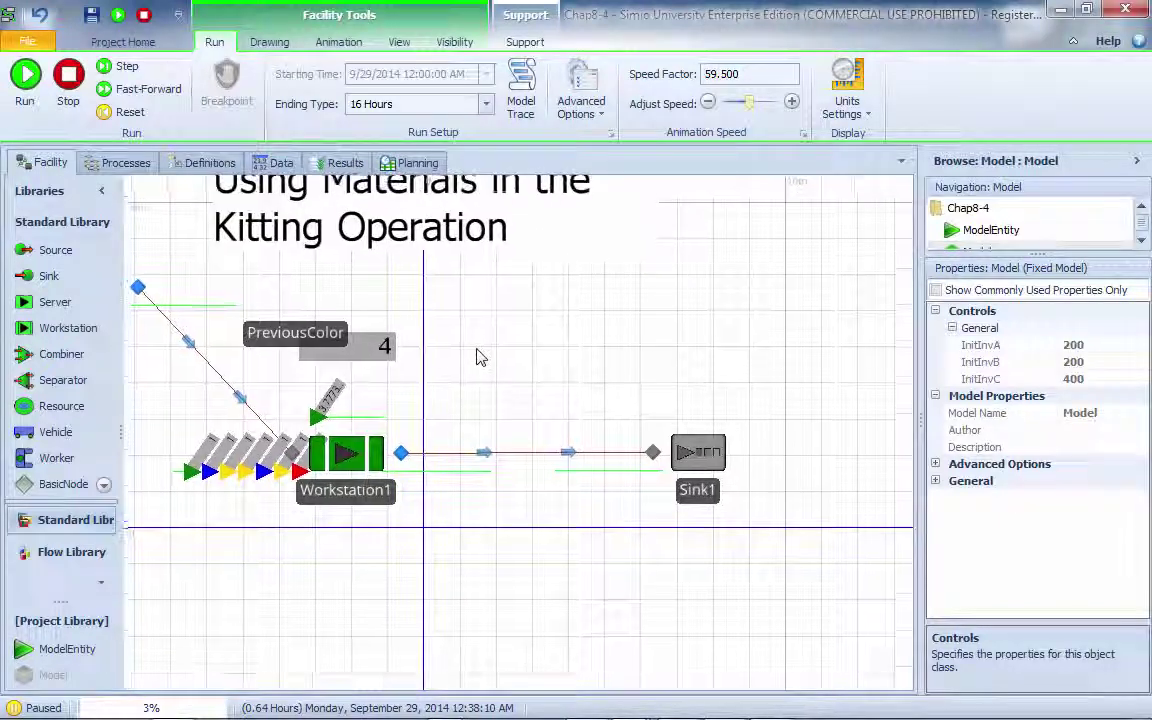
{"action": "left_click", "coordinate": [147, 95]}
{"action": "scroll", "coordinate": [270, 90], "scroll_direction": "down", "scroll_amount": 2}
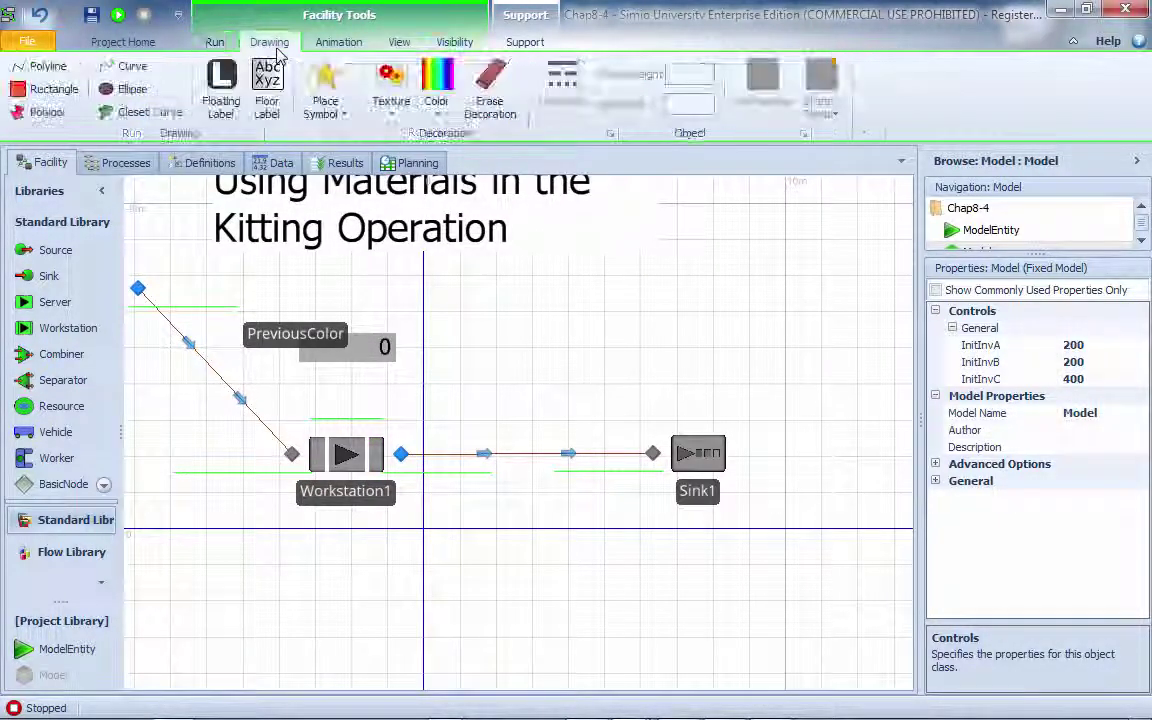
Draw a status label below the workstation-to-sink path showing SubA.QuantityAvailable.
{"action": "left_click", "coordinate": [90, 88]}
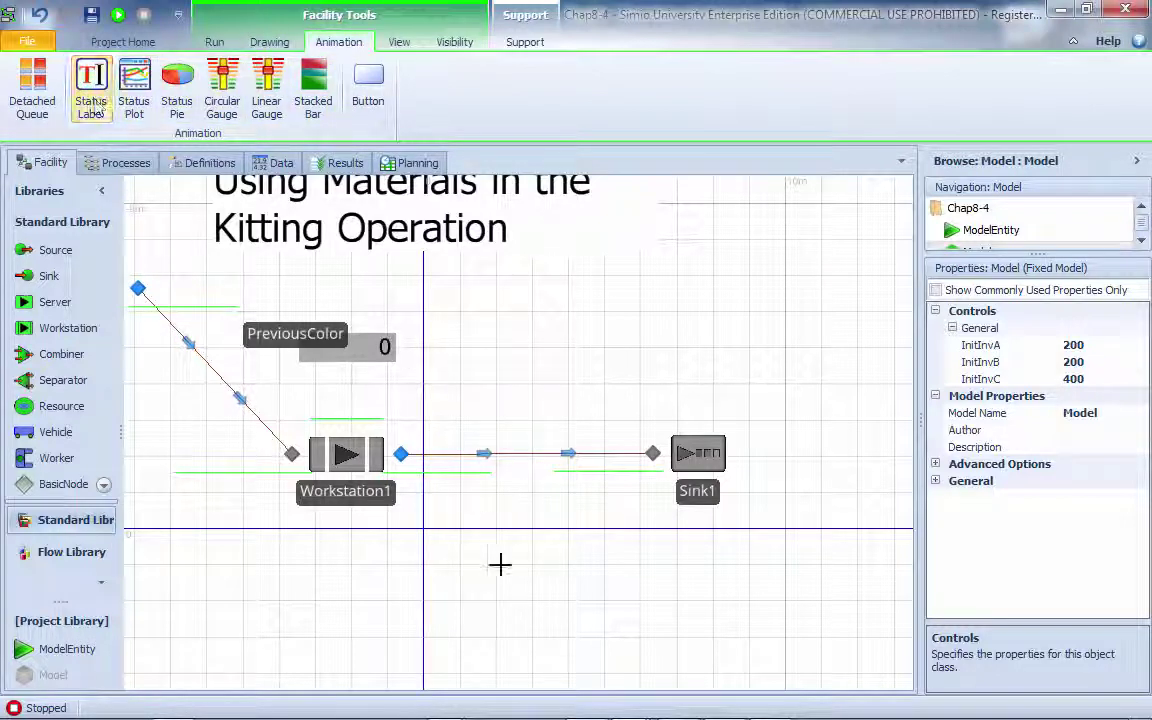
{"action": "left_click_drag", "start_coordinate": [460, 522], "coordinate": [579, 551]}
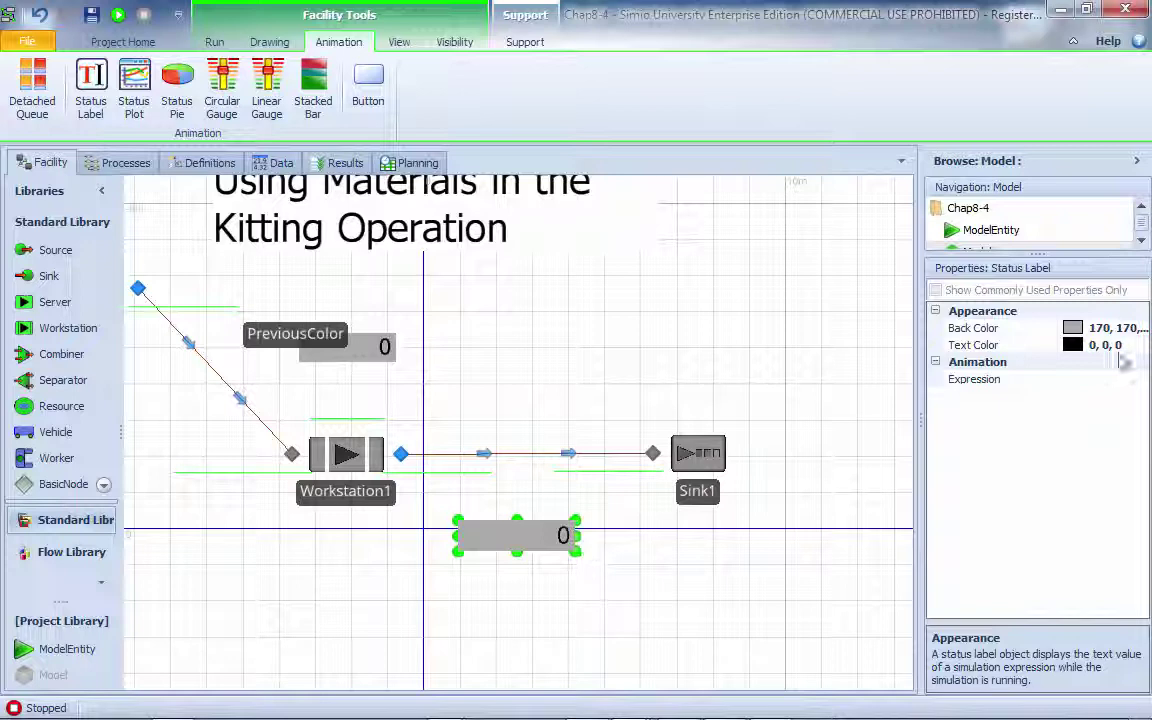
{"action": "left_click", "coordinate": [1100, 379]}
{"action": "left_click", "coordinate": [1139, 379]}
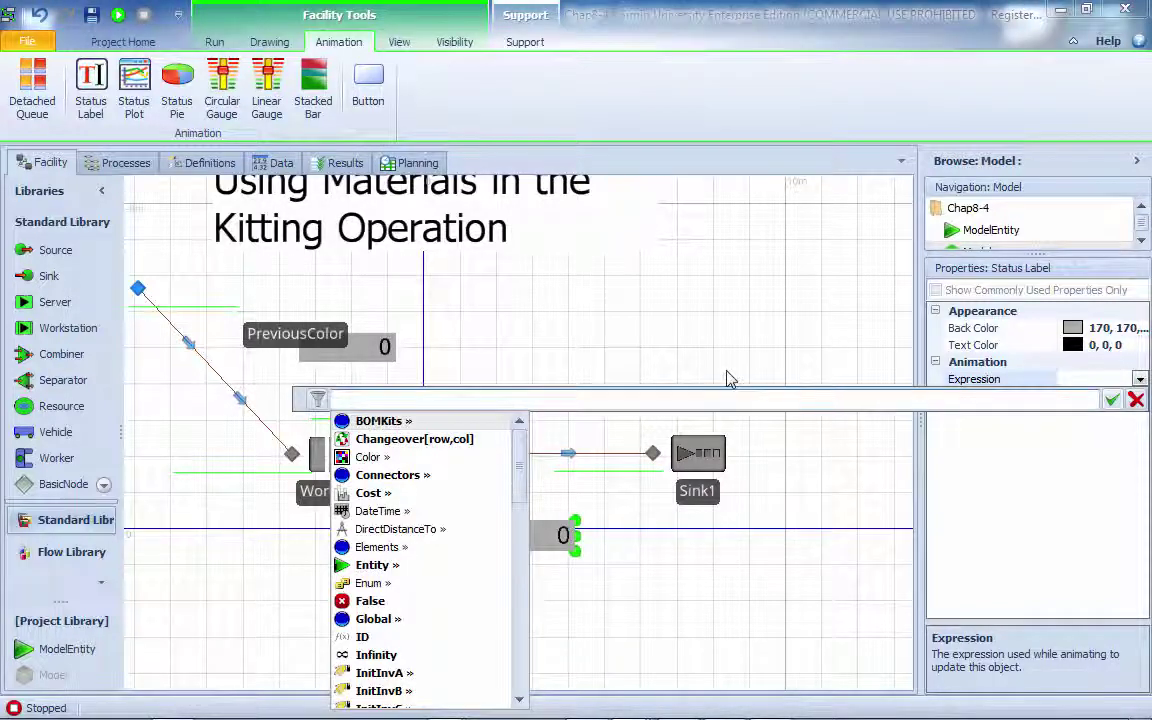
{"action": "type", "text": "SubA."}
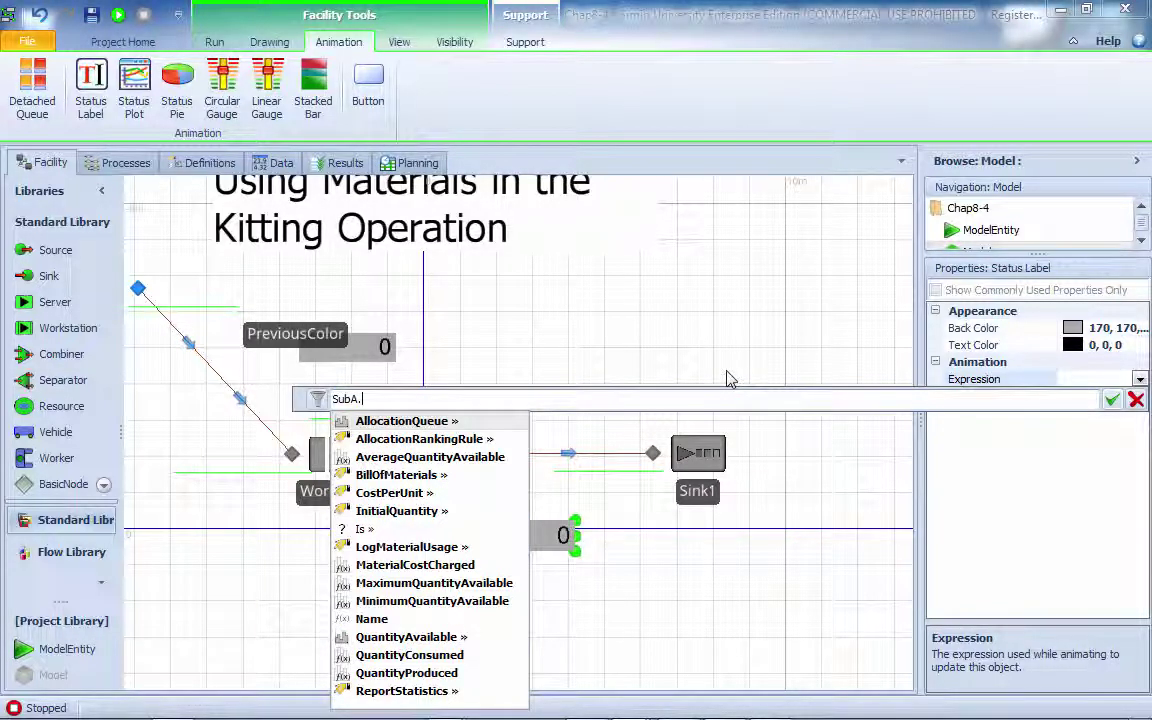
{"action": "key", "text": "Down"}
{"action": "key", "text": "Down"}
{"action": "key", "text": "Down"}
{"action": "key", "text": "Down"}
{"action": "key", "text": "Down"}
{"action": "key", "text": "Down"}
{"action": "key", "text": "Down"}
{"action": "key", "text": "Down"}
{"action": "key", "text": "Down"}
{"action": "key", "text": "Down"}
{"action": "key", "text": "Down"}
{"action": "key", "text": "Down"}
{"action": "key", "text": "Down"}
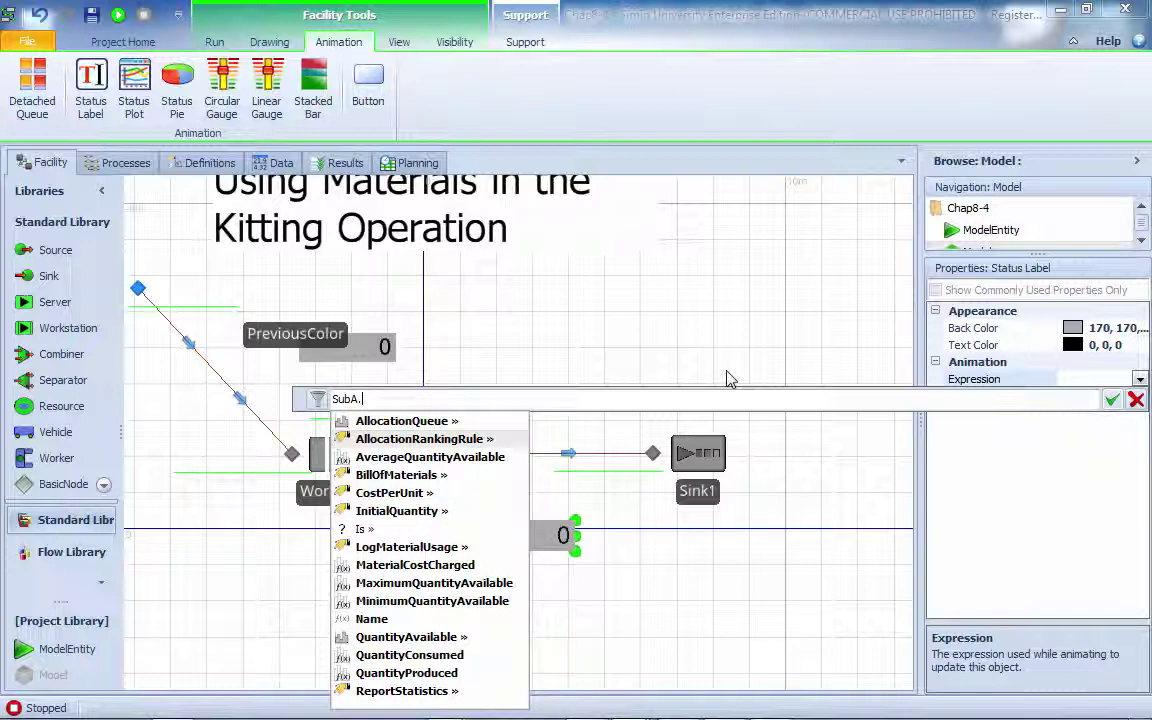
{"action": "key", "text": "Up"}
{"action": "key", "text": "Return"}
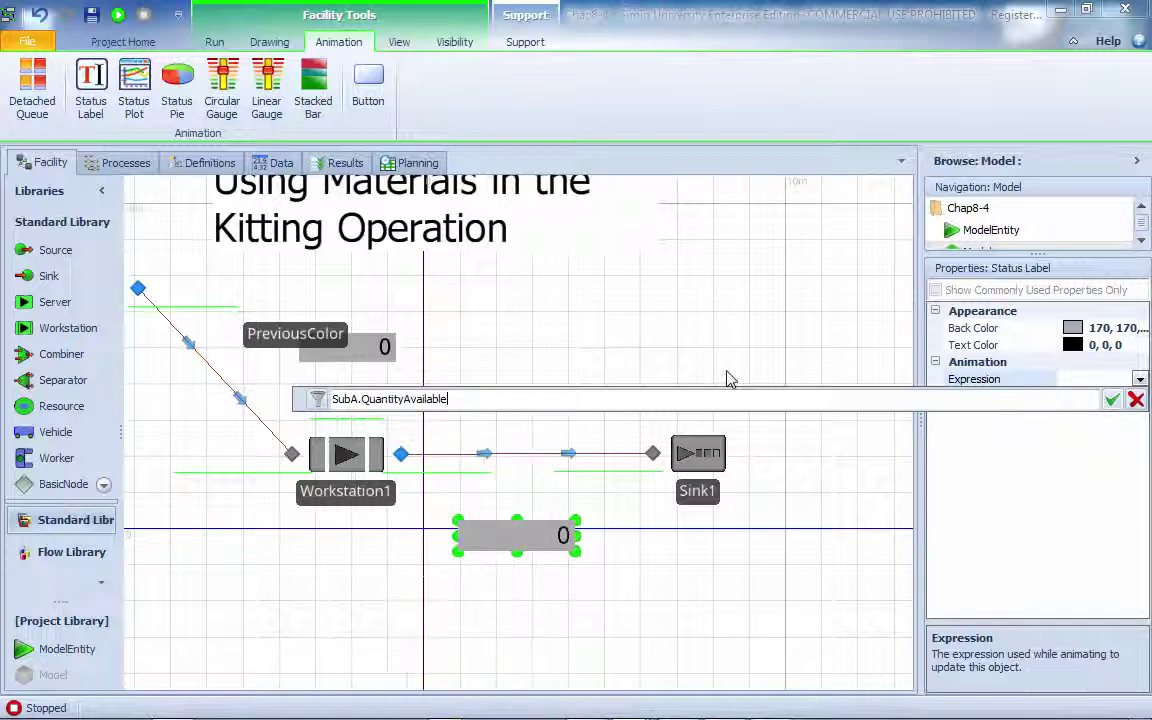
{"action": "left_click", "coordinate": [1111, 399]}
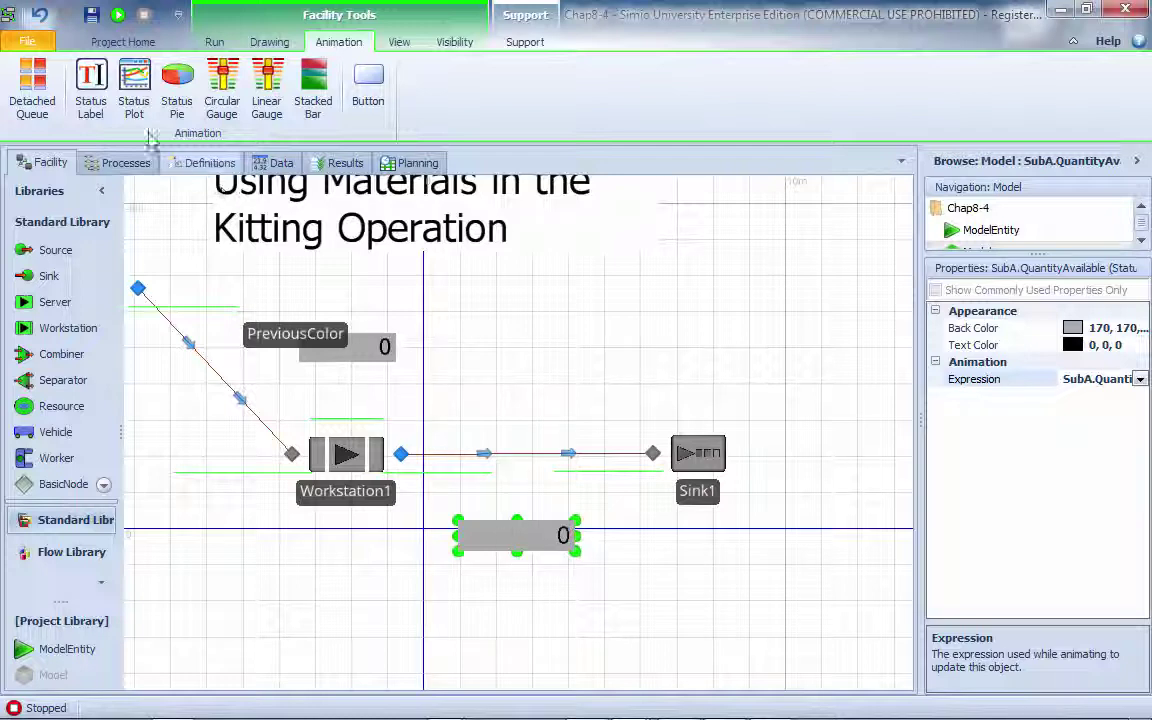
Resize the SubA status label and stack copies of it beneath, giving three labels.
{"action": "left_click", "coordinate": [90, 108]}
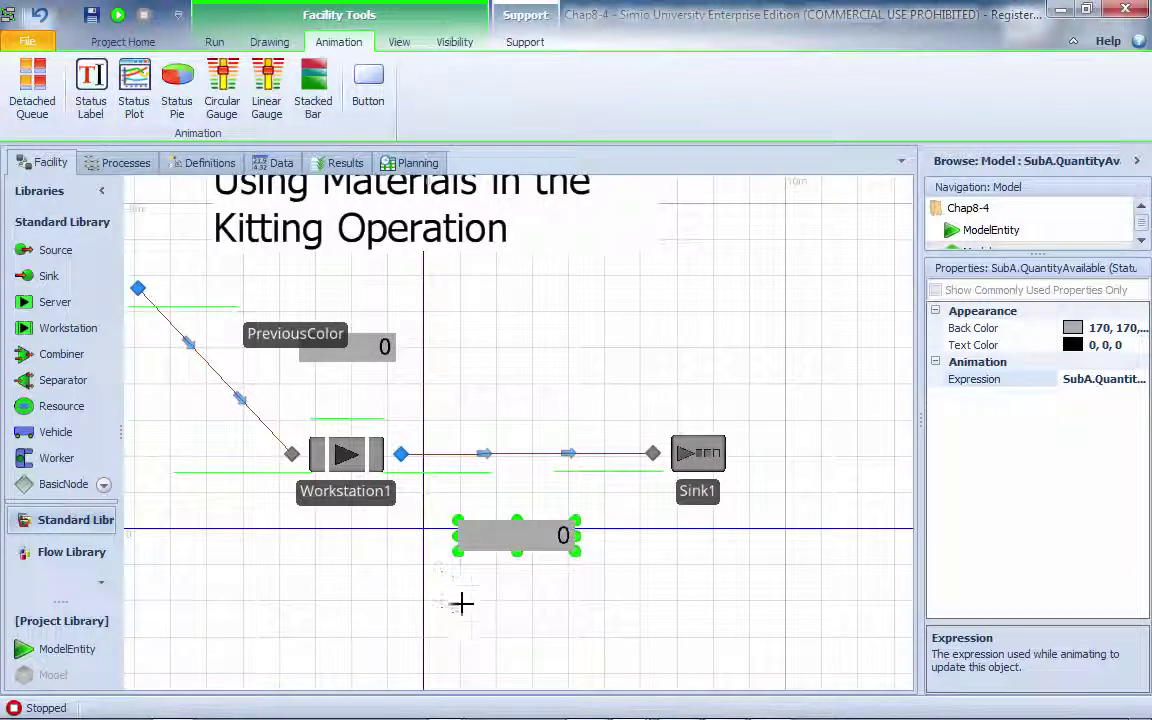
{"action": "left_click_drag", "start_coordinate": [462, 581], "coordinate": [580, 611]}
{"action": "key", "text": "Delete"}
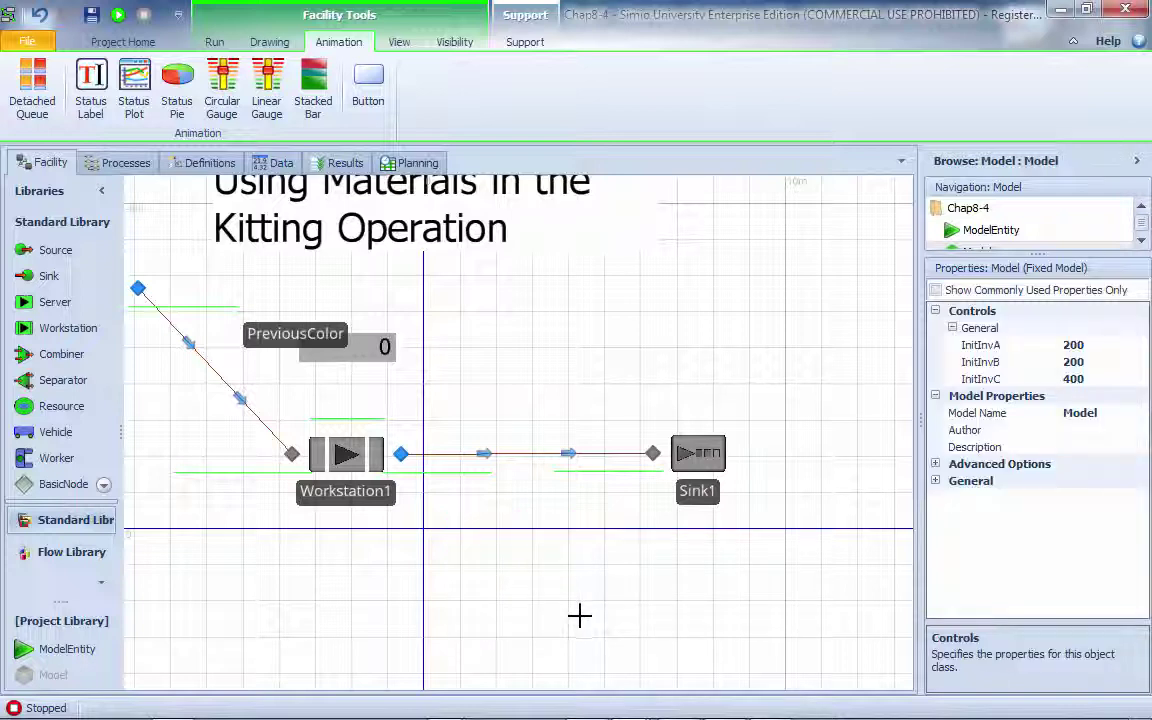
{"action": "key", "text": "ctrl+z"}
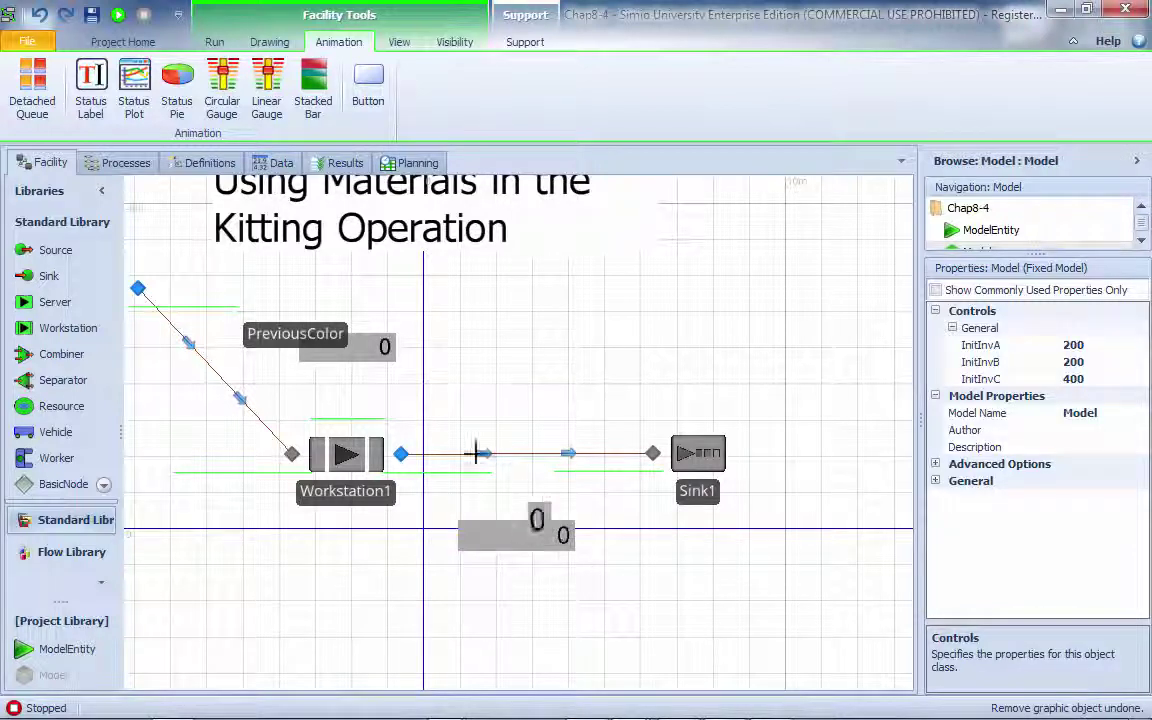
{"action": "key", "text": "ctrl+z"}
{"action": "left_click_drag", "start_coordinate": [483, 452], "coordinate": [470, 547]}
{"action": "left_click", "coordinate": [496, 571]}
{"action": "left_click", "coordinate": [517, 548]}
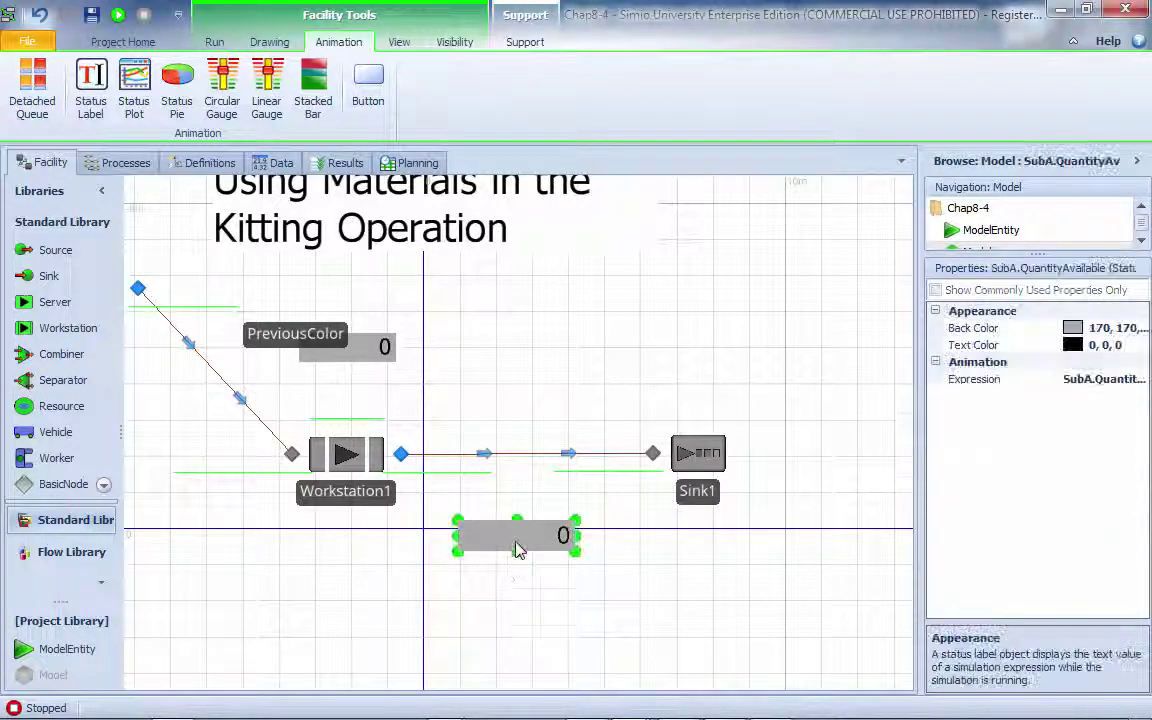
{"action": "left_click_drag", "start_coordinate": [517, 548], "coordinate": [517, 629]}
Set the middle status label's expression to SubB.QuantityAvailable.
{"action": "left_click", "coordinate": [538, 581]}
{"action": "left_click", "coordinate": [1144, 384]}
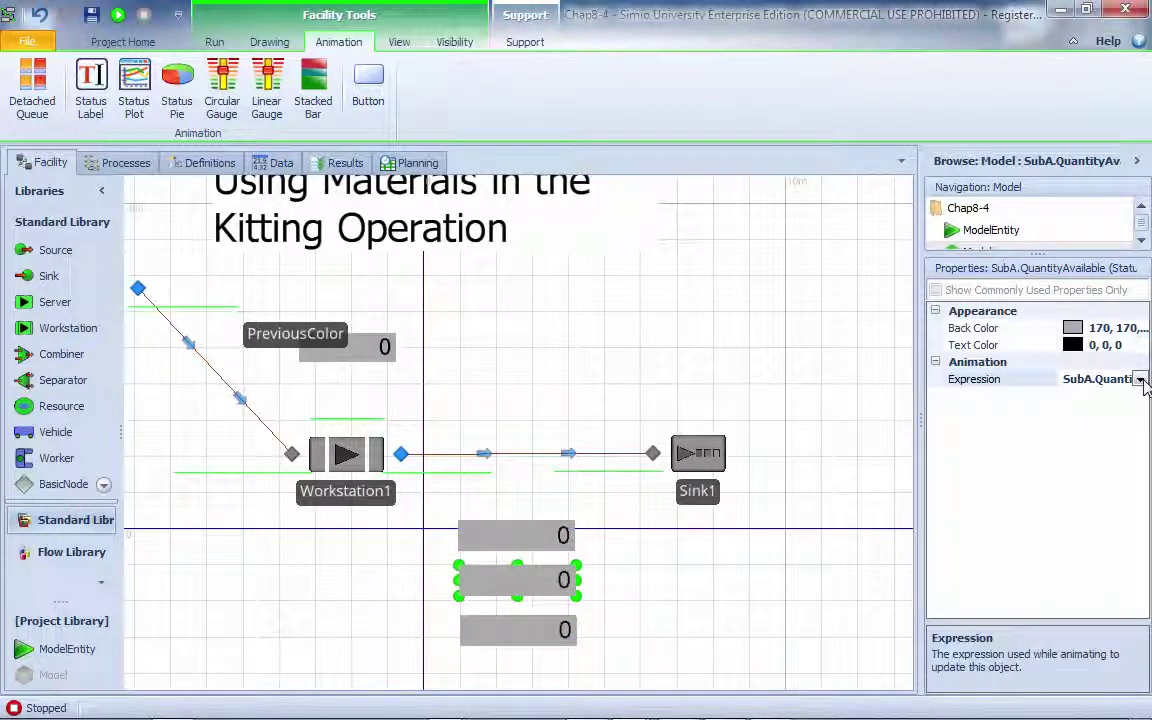
{"action": "left_click", "coordinate": [1139, 380]}
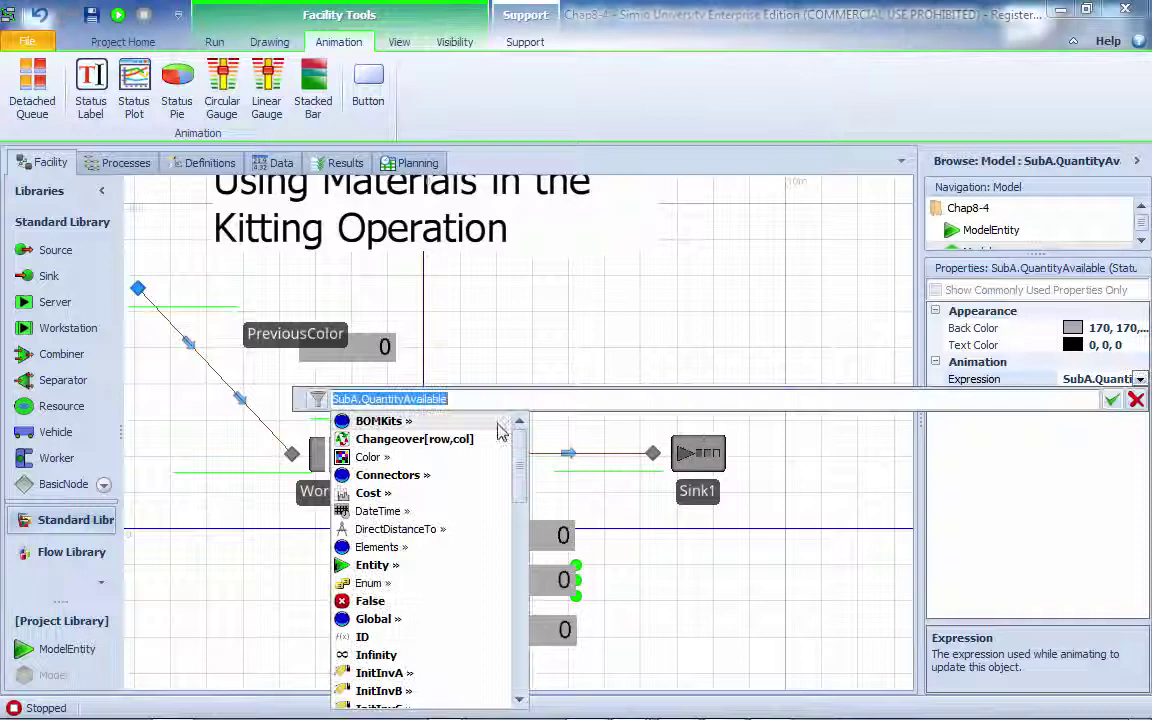
{"action": "left_click", "coordinate": [358, 399]}
{"action": "key", "text": "Return"}
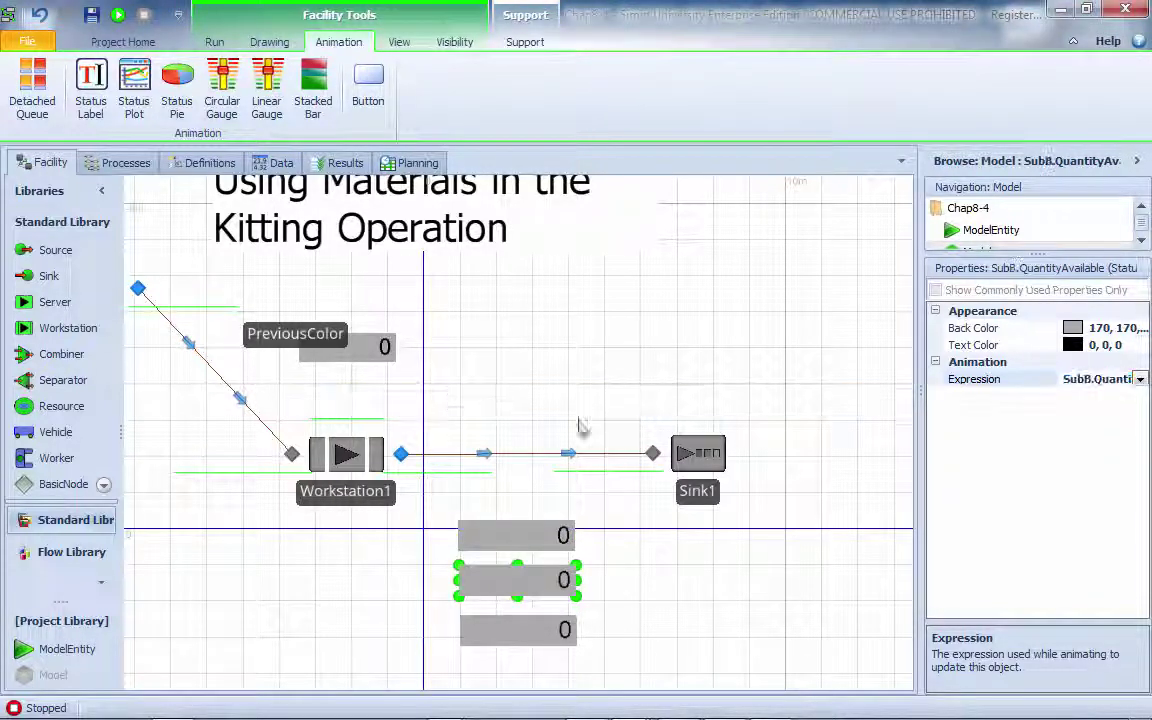
Set the bottom status label's expression to Connectors.QuantityAvailable.
{"action": "left_click", "coordinate": [540, 630]}
{"action": "left_click", "coordinate": [1130, 380]}
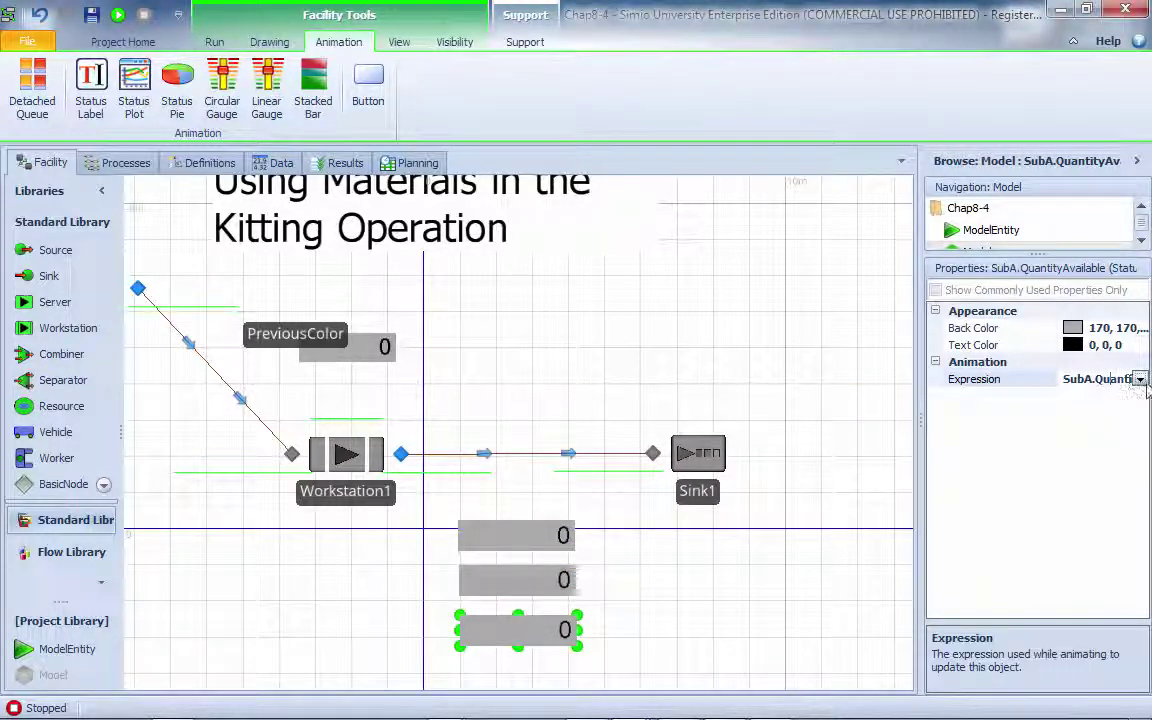
{"action": "left_click", "coordinate": [1139, 380]}
{"action": "type", "text": "C"}
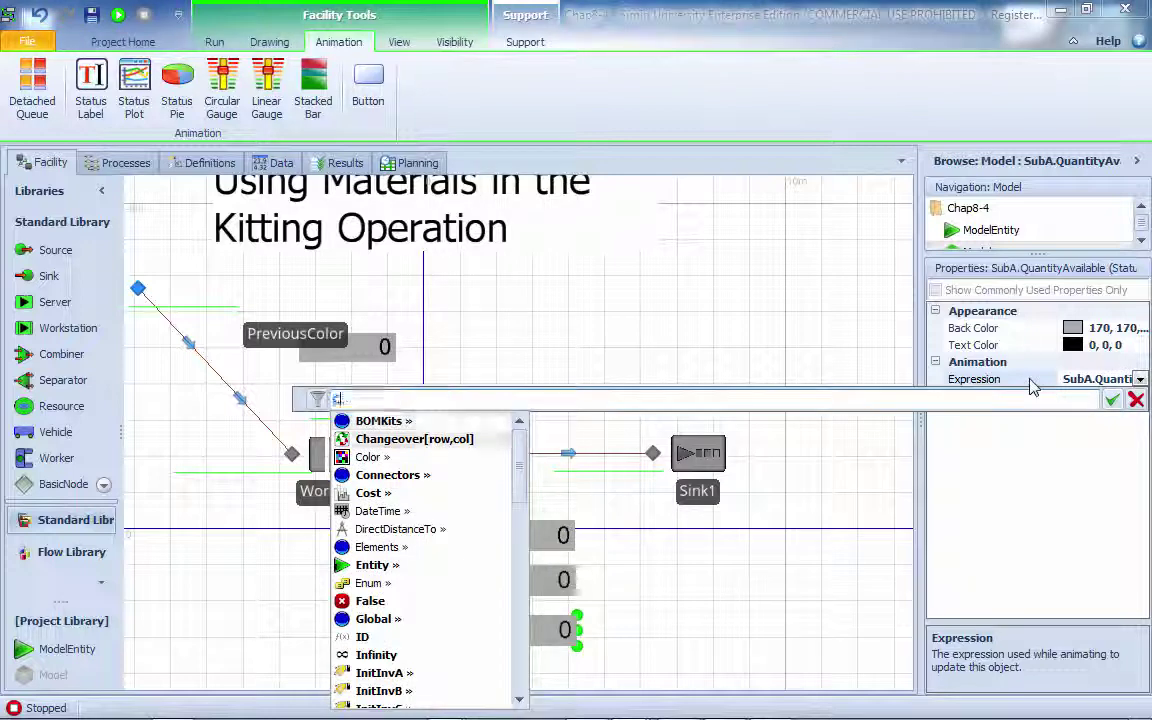
{"action": "type", "text": "onnectors."}
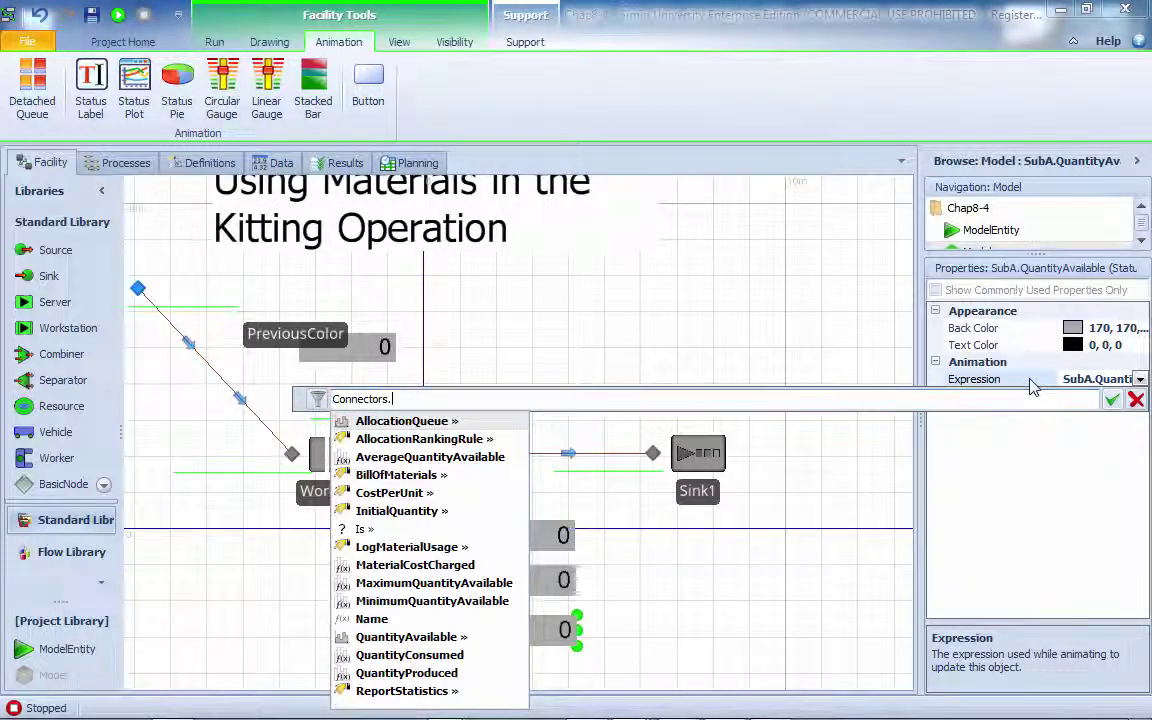
{"action": "type", "text": "Q"}
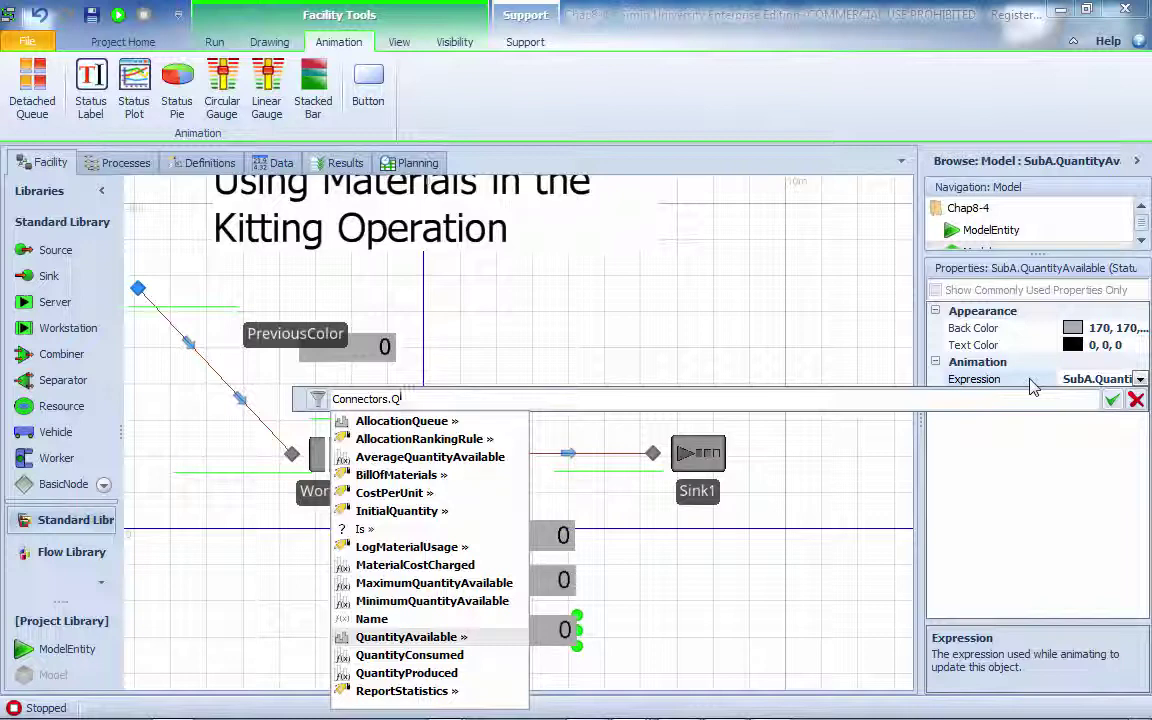
{"action": "key", "text": "Return"}
{"action": "key", "text": "Return"}
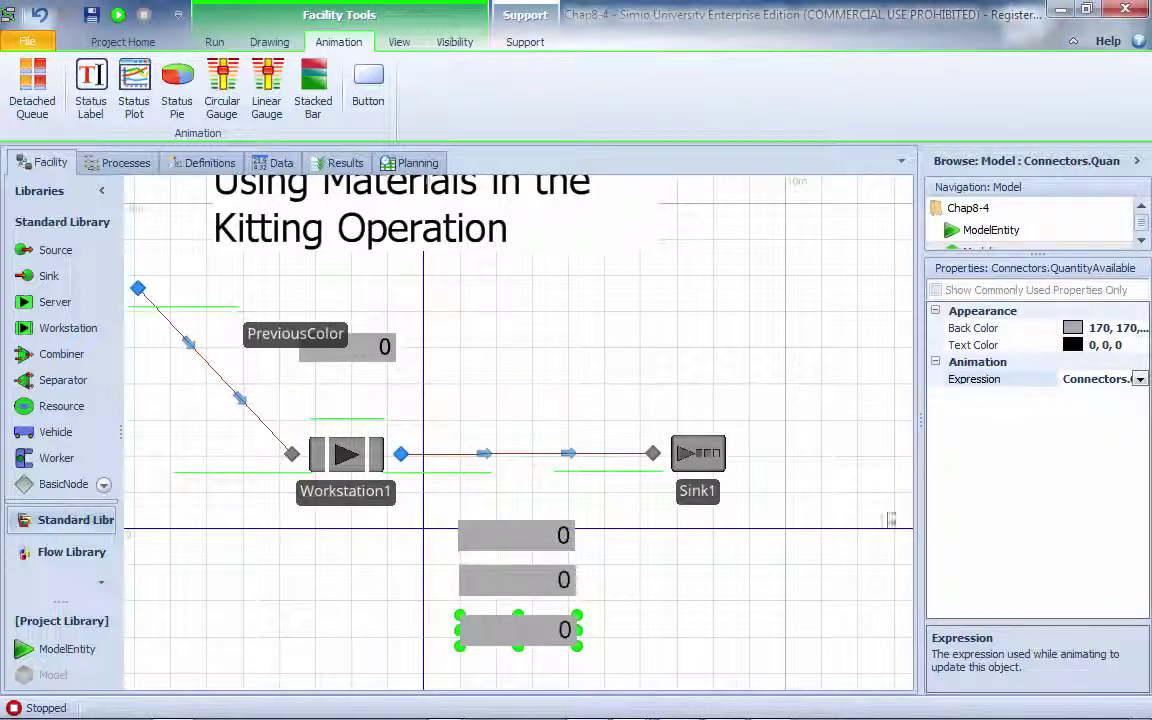
Place a floating label reading 'SubA' beside the top status label.
{"action": "left_click", "coordinate": [269, 41]}
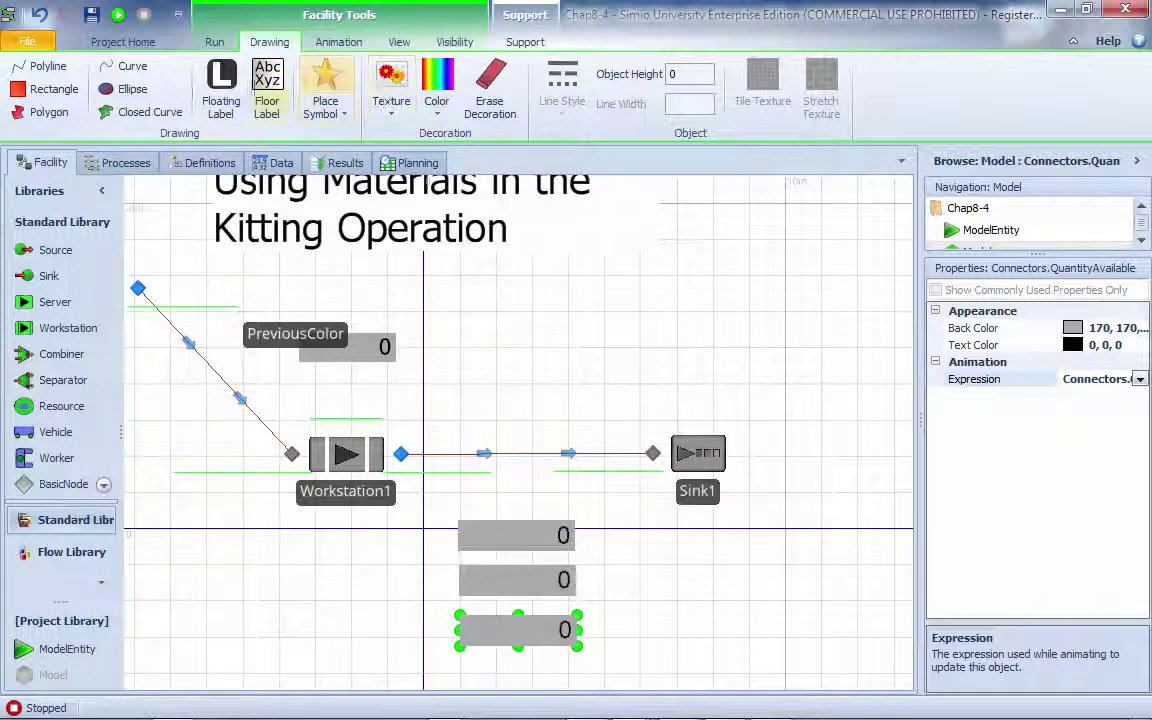
{"action": "left_click", "coordinate": [221, 85]}
{"action": "left_click", "coordinate": [463, 508]}
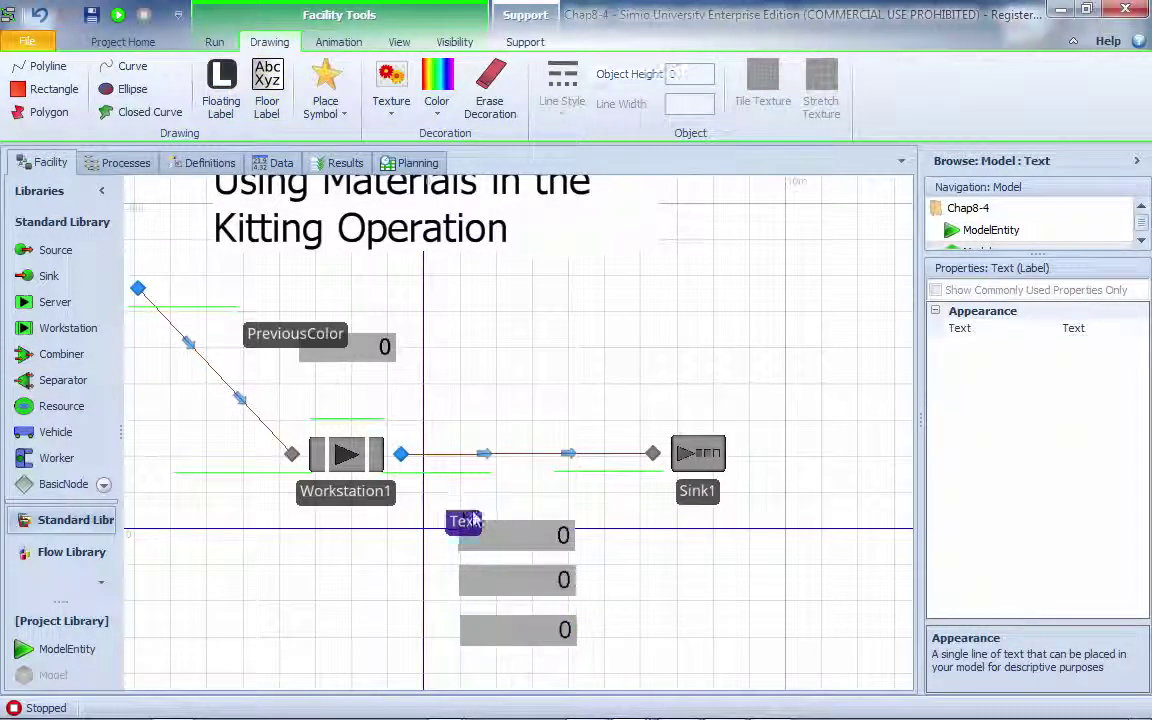
{"action": "left_click", "coordinate": [1118, 327]}
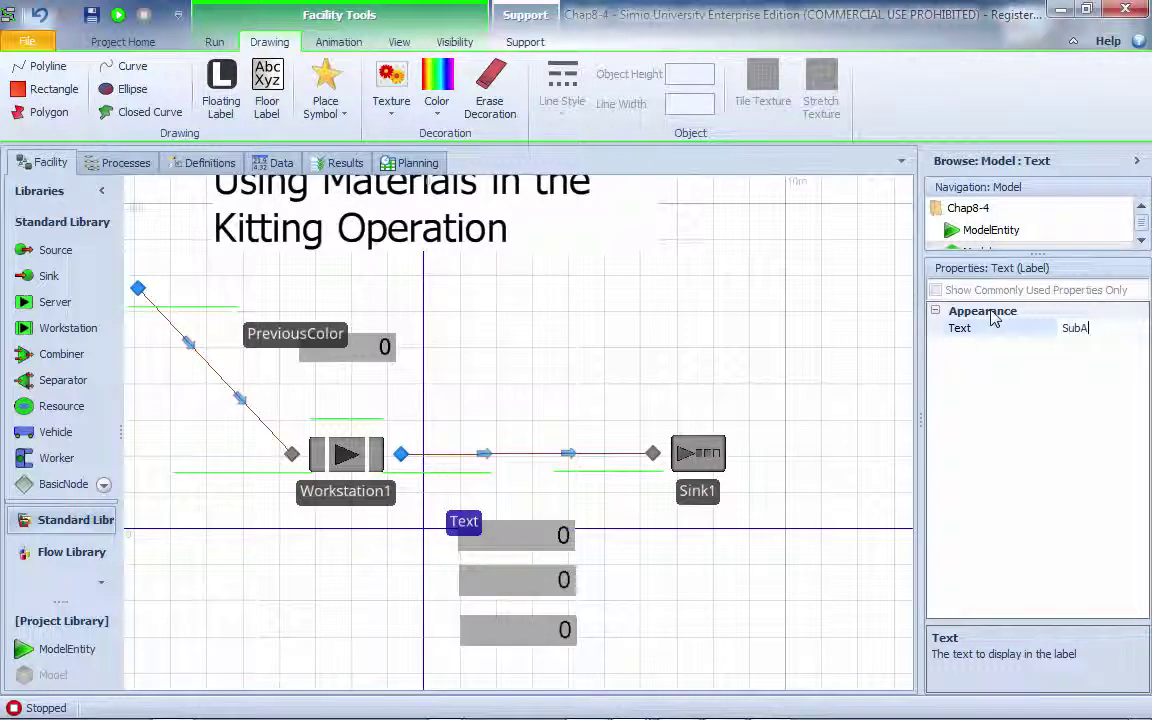
{"action": "type", "text": "SubA"}
{"action": "key", "text": "Return"}
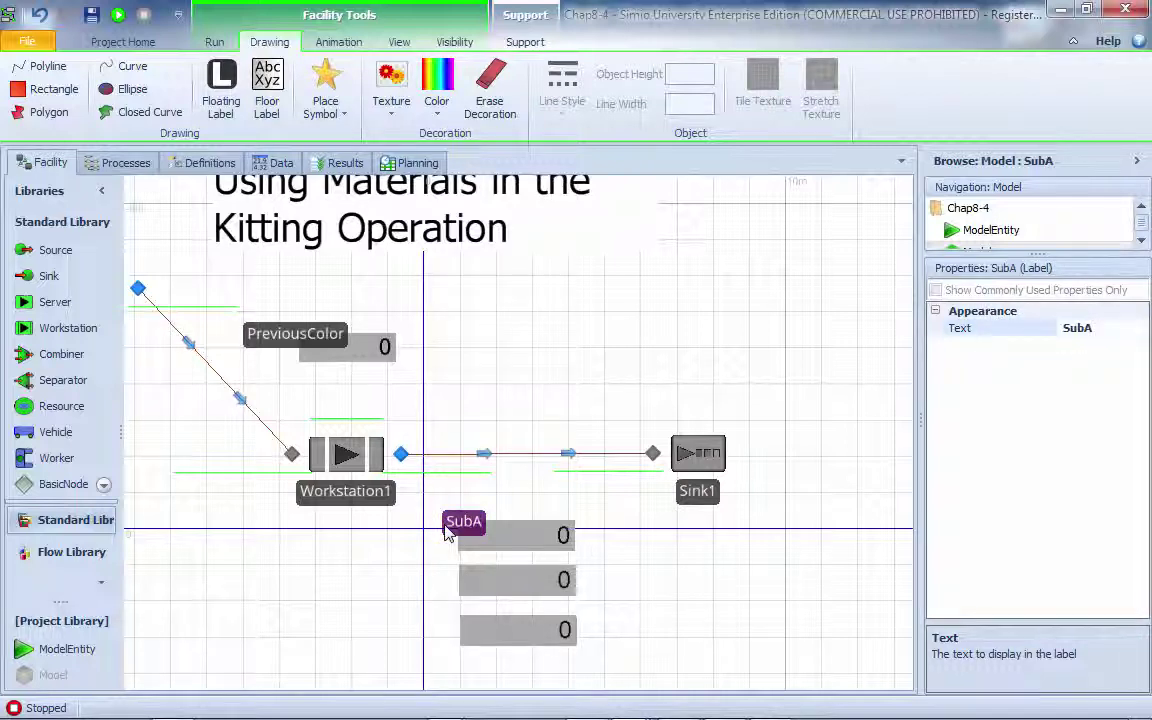
Paste two copies beside the lower labels, relabelled 'SubB' and 'Connectors'.
{"action": "key", "text": "ctrl+c"}
{"action": "key", "text": "ctrl+v"}
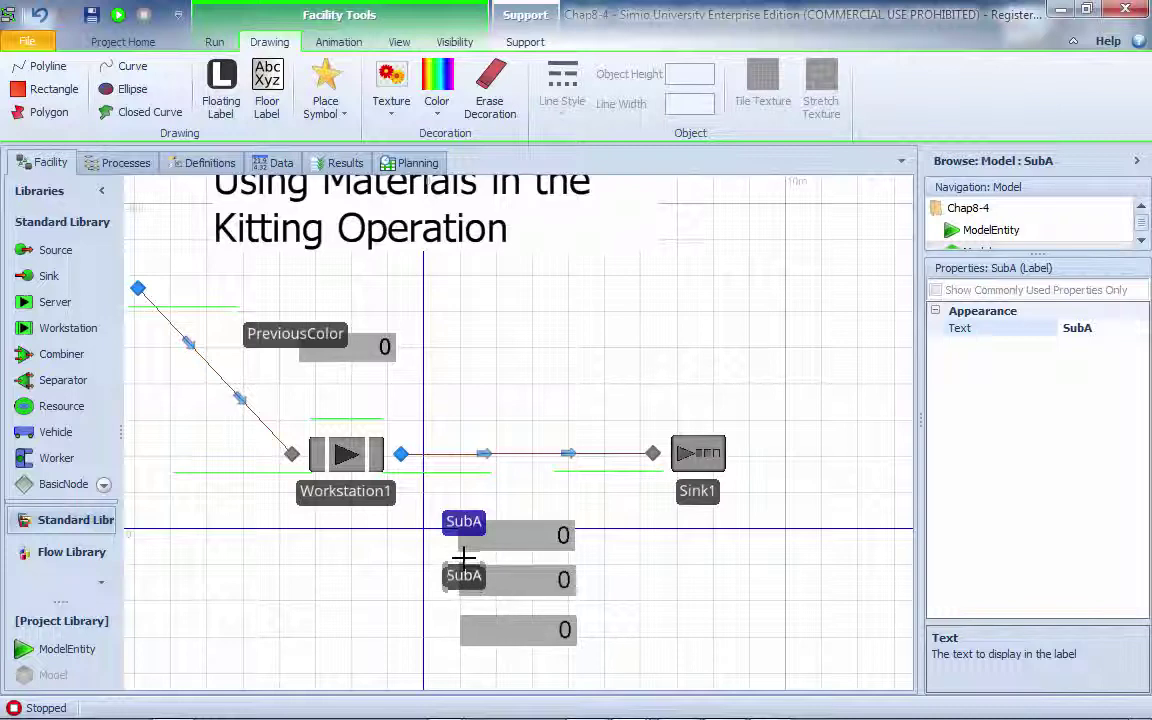
{"action": "left_click", "coordinate": [457, 556]}
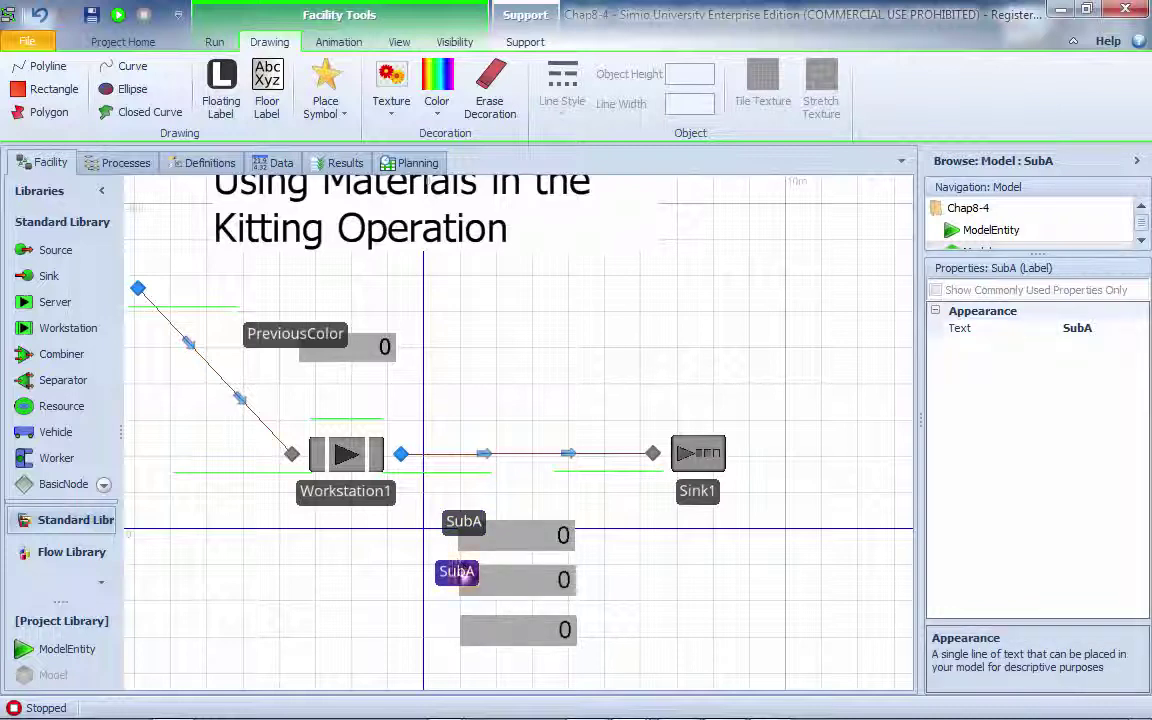
{"action": "key", "text": "ctrl+v"}
{"action": "left_click", "coordinate": [466, 608]}
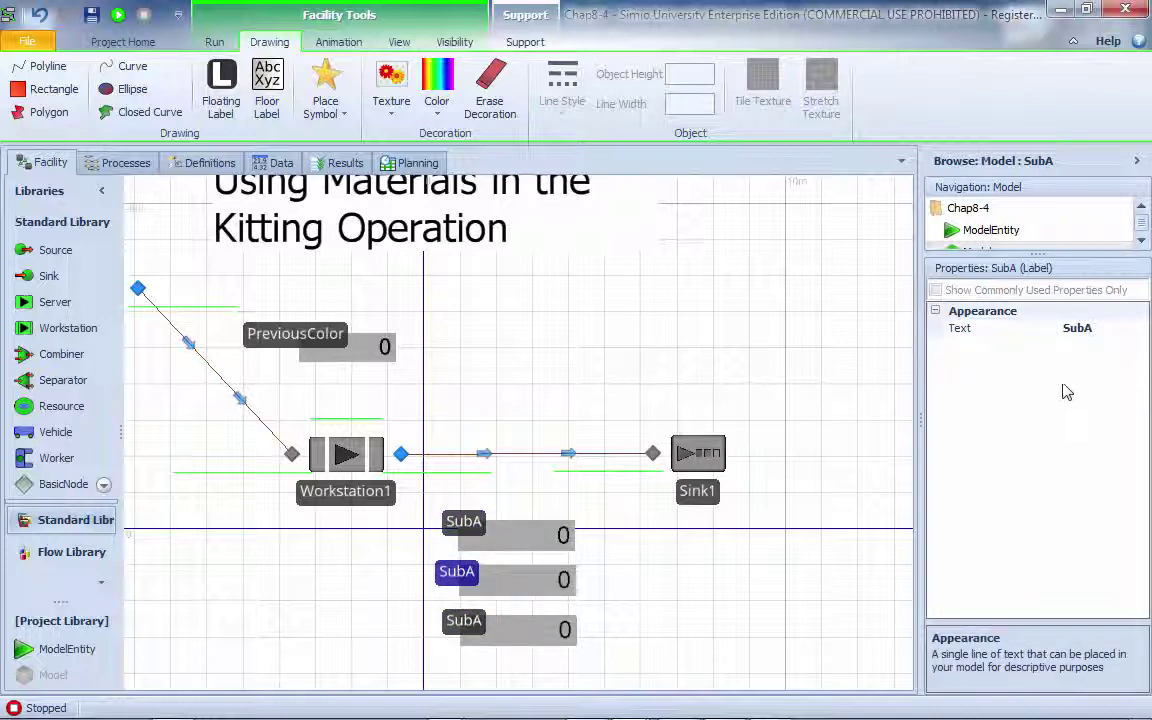
{"action": "left_click", "coordinate": [1119, 333]}
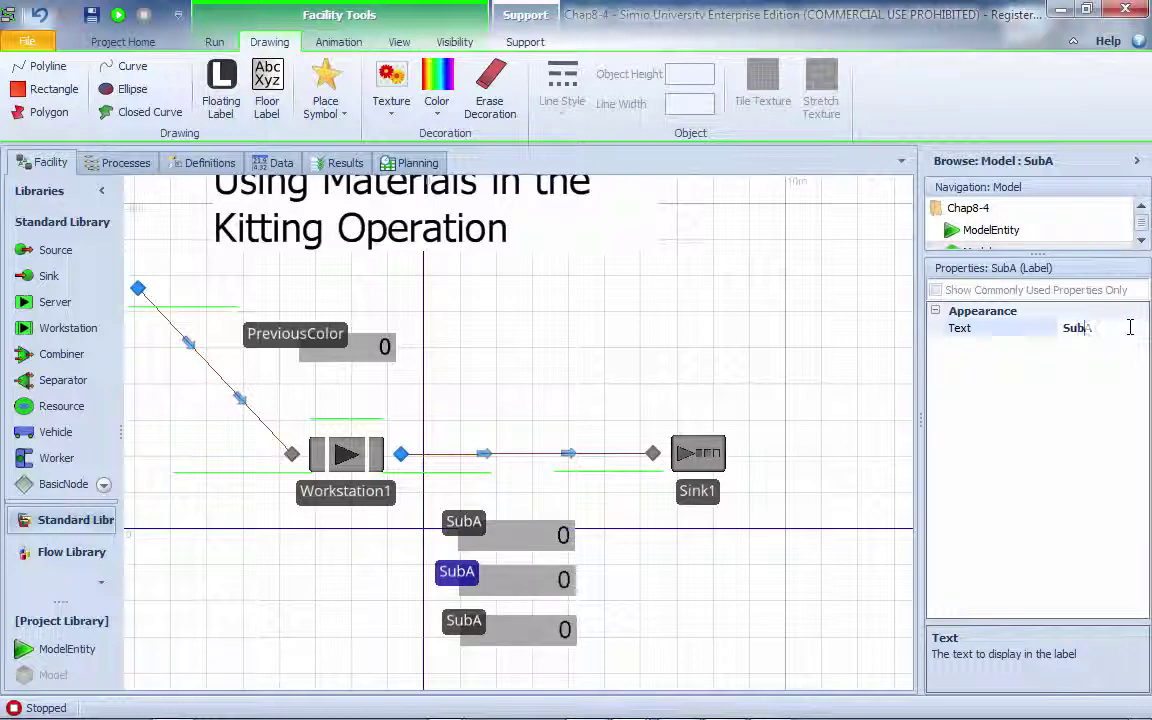
{"action": "left_click", "coordinate": [490, 626]}
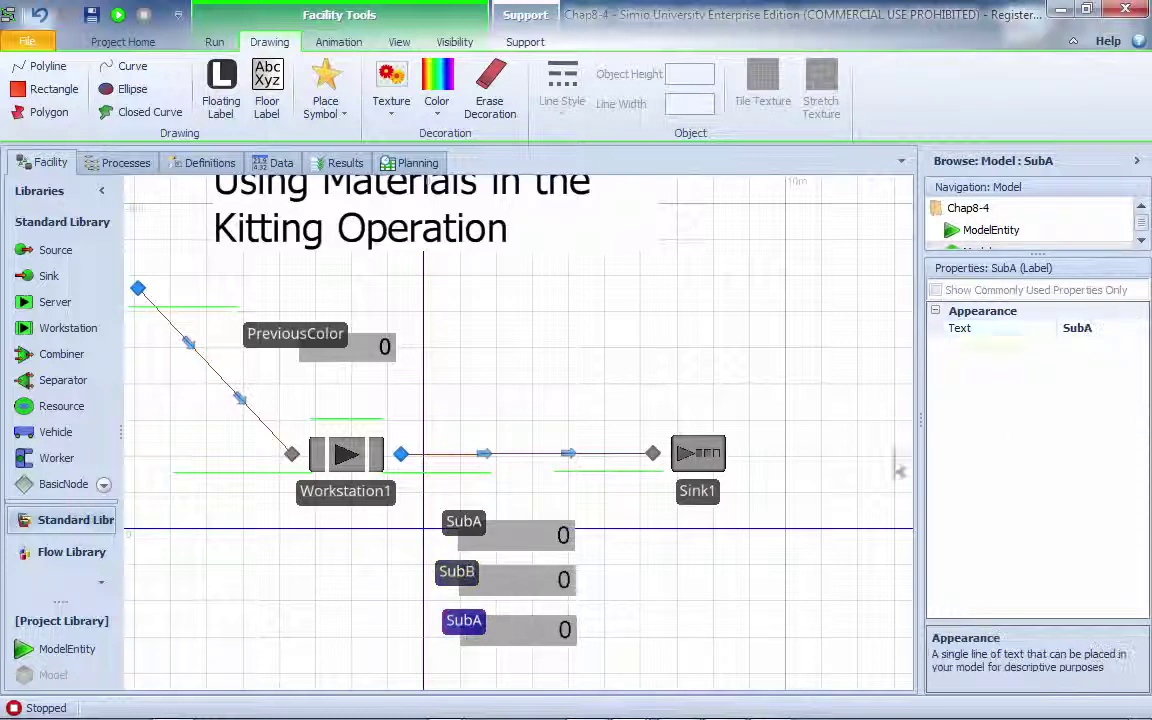
{"action": "left_click", "coordinate": [1098, 327]}
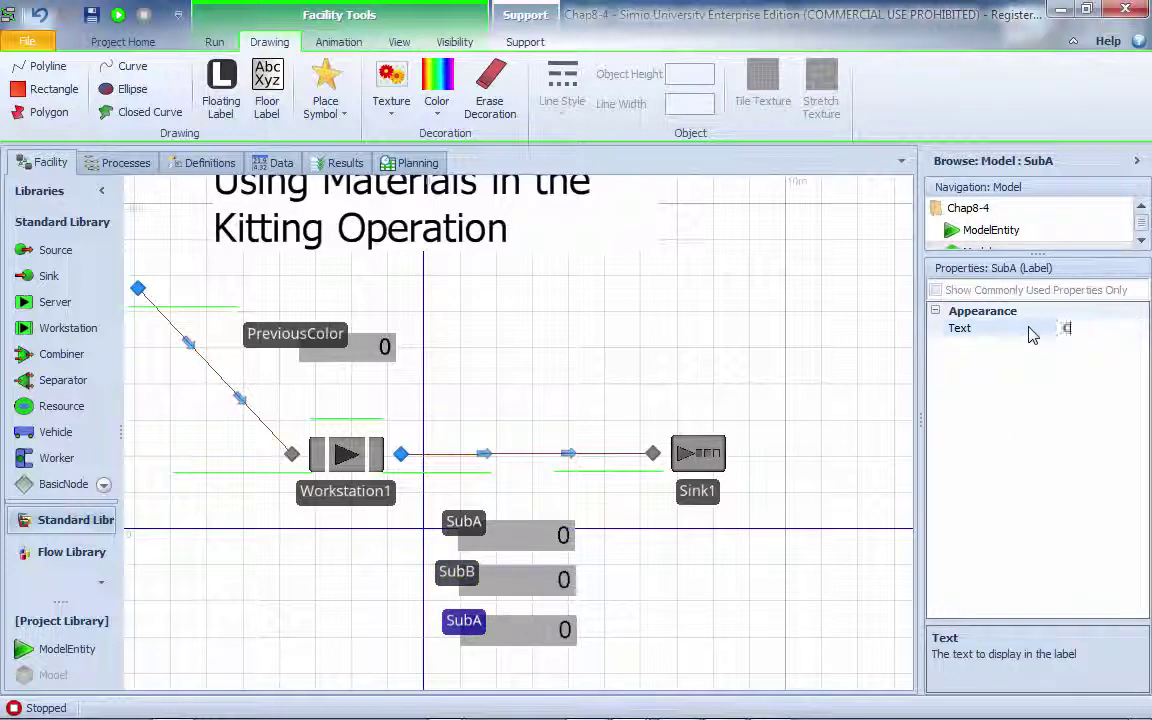
{"action": "type", "text": "Connectors"}
{"action": "key", "text": "Return"}
{"action": "left_click_drag", "start_coordinate": [503, 615], "coordinate": [483, 614]}
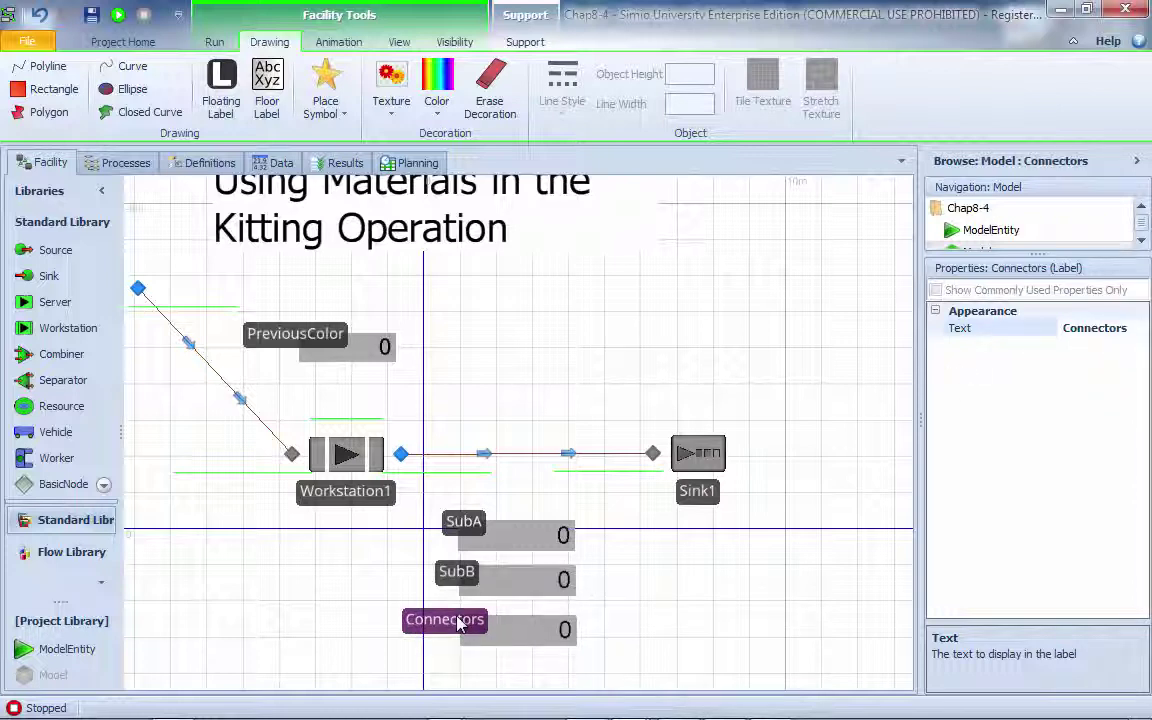
Run the model, check Results, then fast-forward to the 16-hour end with 20, 20, 40 available.
{"action": "left_click", "coordinate": [118, 16]}
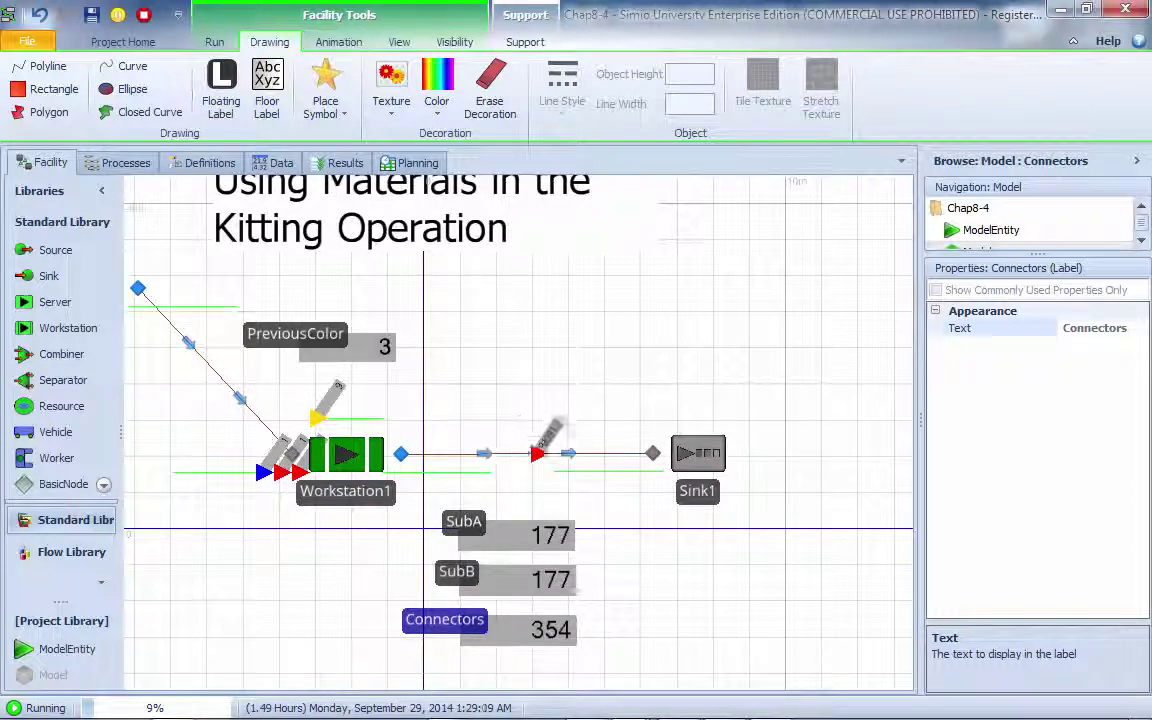
{"action": "left_click", "coordinate": [345, 163]}
{"action": "left_click", "coordinate": [45, 161]}
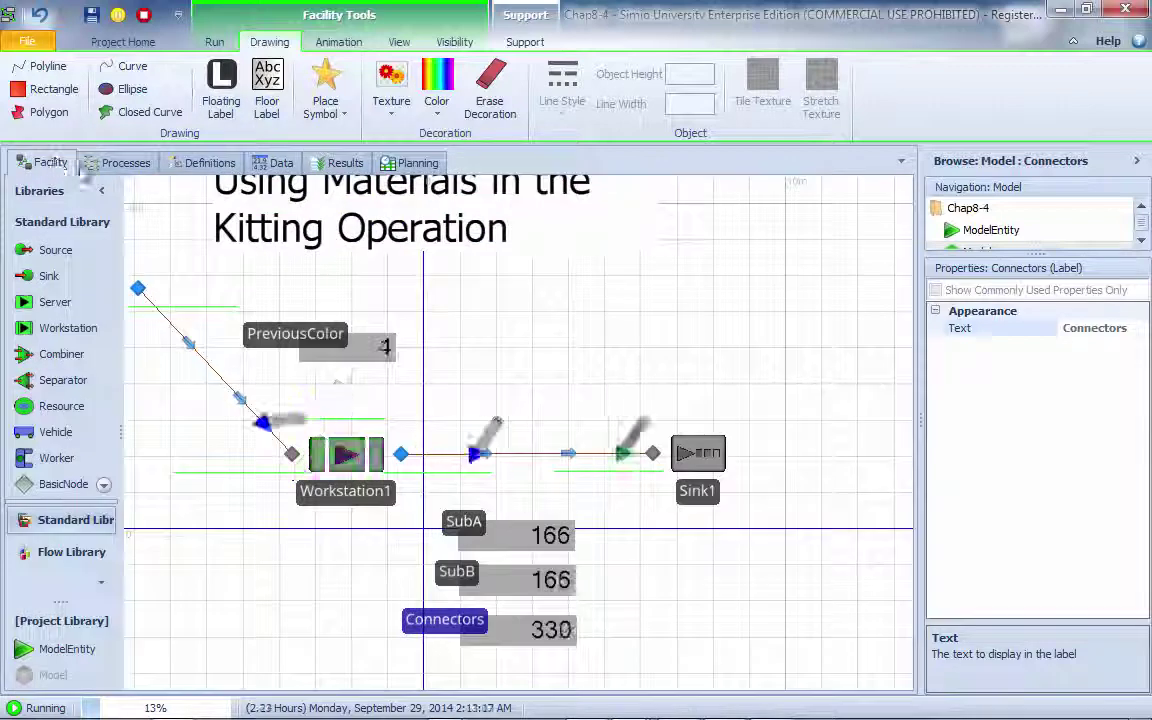
{"action": "left_click", "coordinate": [214, 41]}
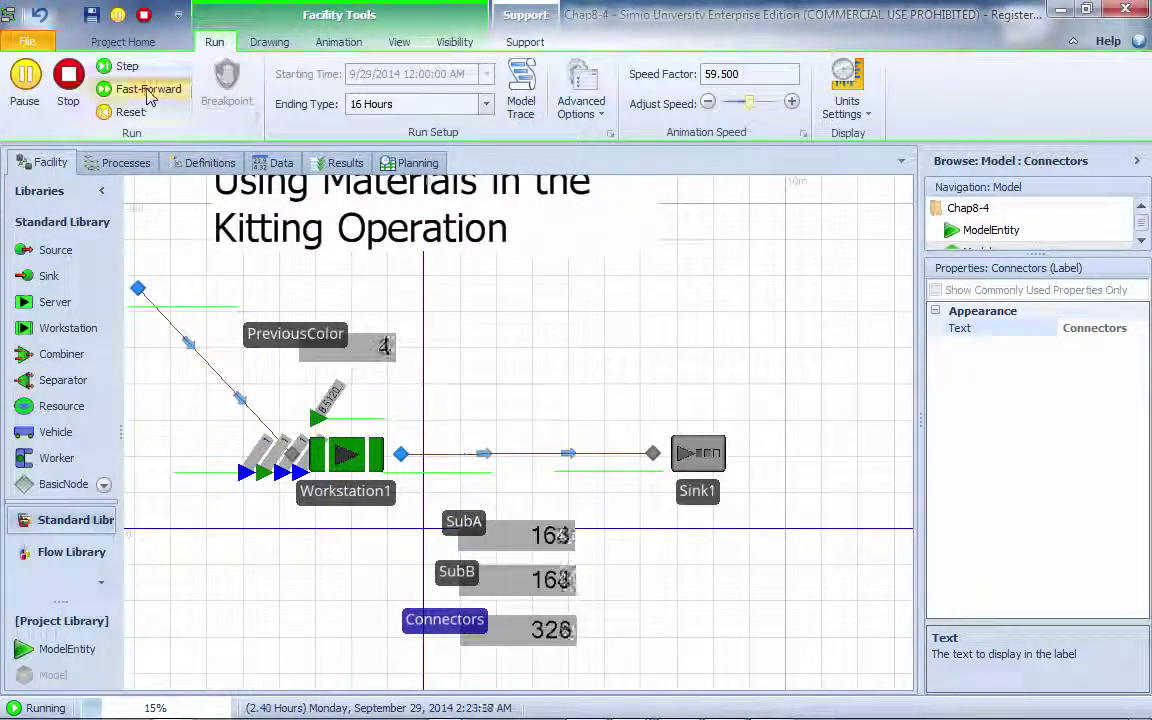
{"action": "left_click", "coordinate": [141, 89]}
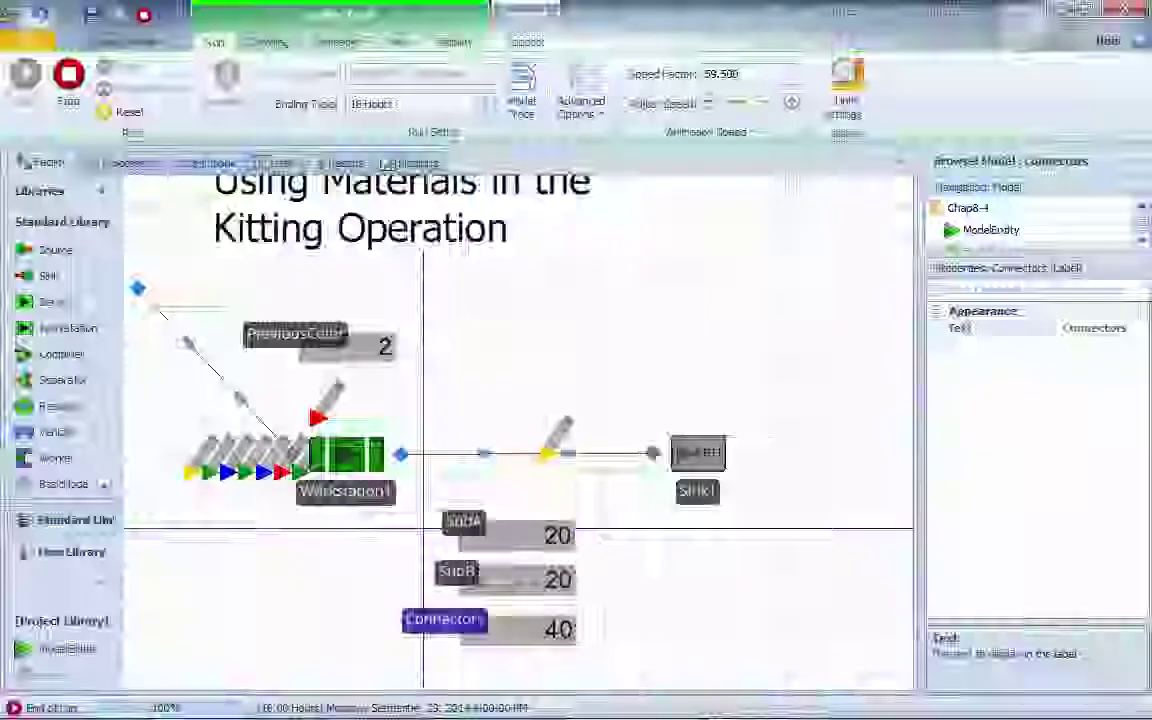